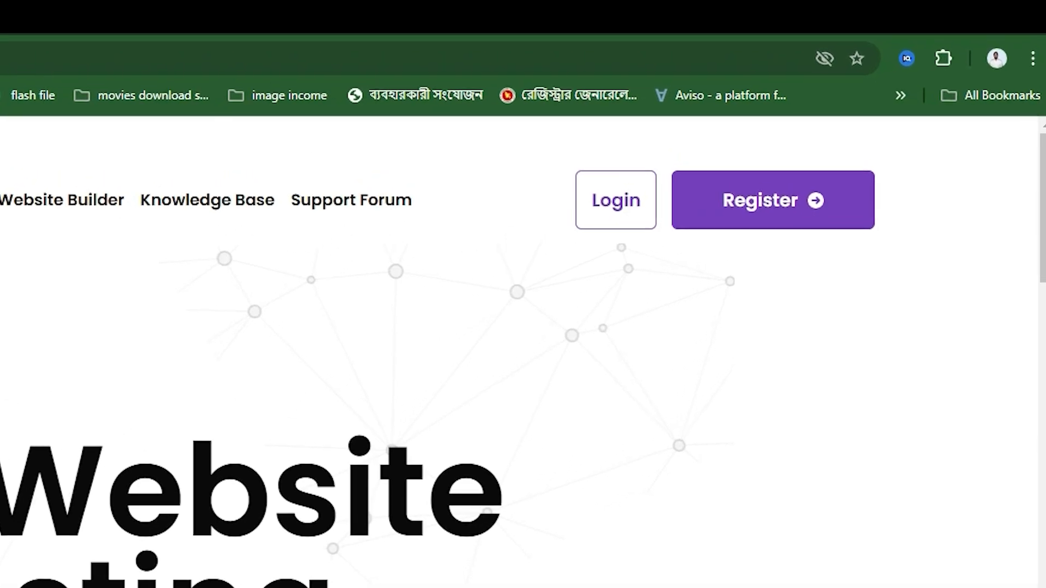
Open the InfinityFree registration and start creating a new hosting account.
click(753, 196)
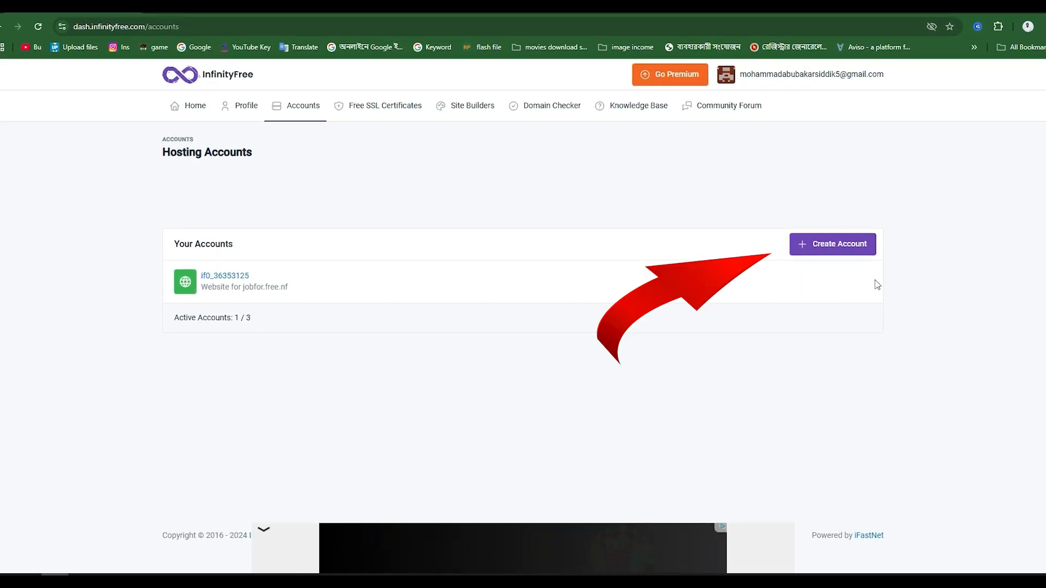
click(847, 251)
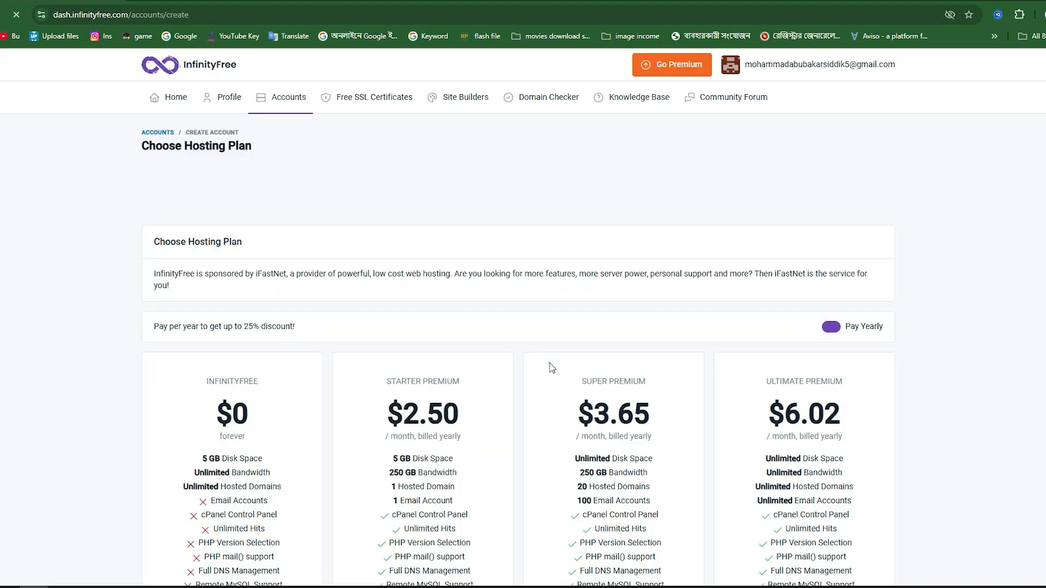
click(549, 363)
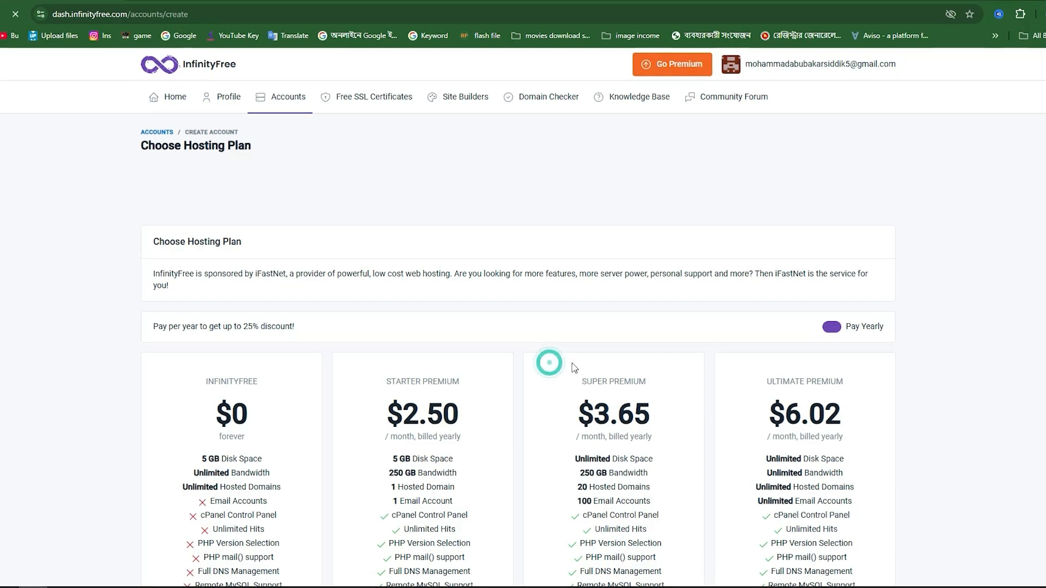
Look over the four hosting plans, including the free plan's disk space and listed features.
scroll(98, 355, down, 4)
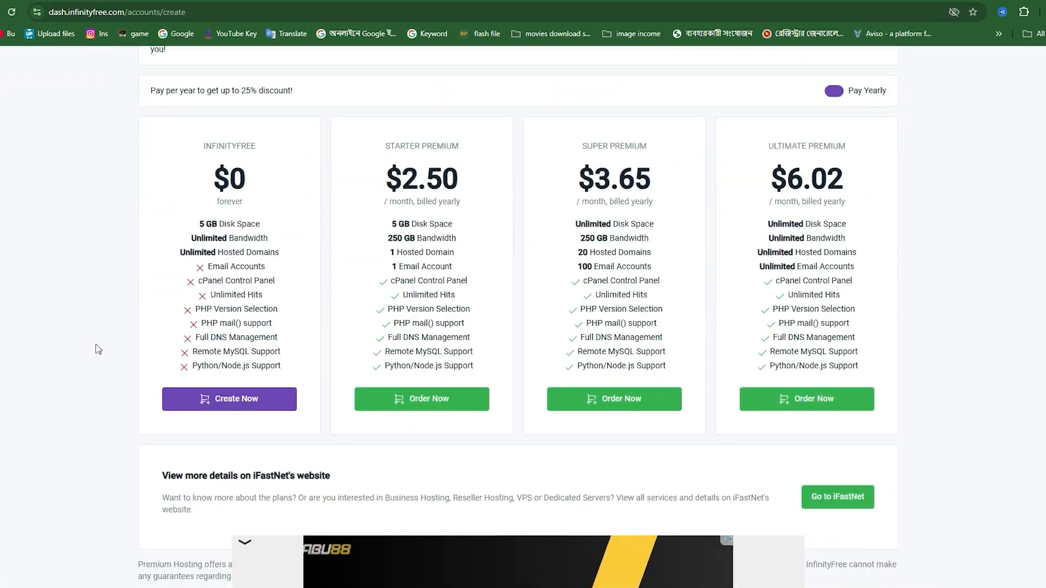
scroll(190, 327, up, 2)
scroll(189, 327, down, 2)
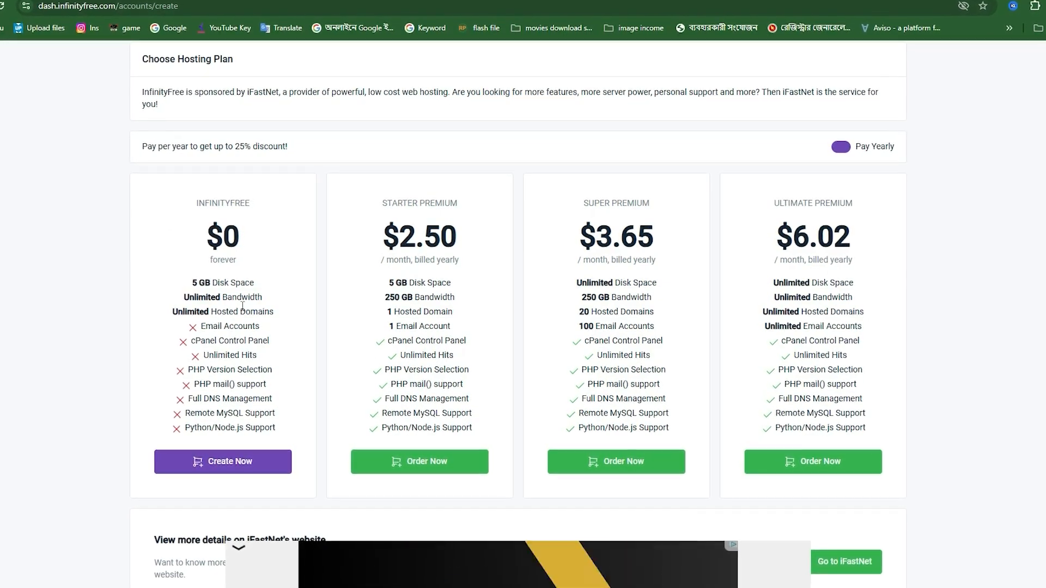
scroll(231, 347, down, 2)
scroll(250, 227, up, 1)
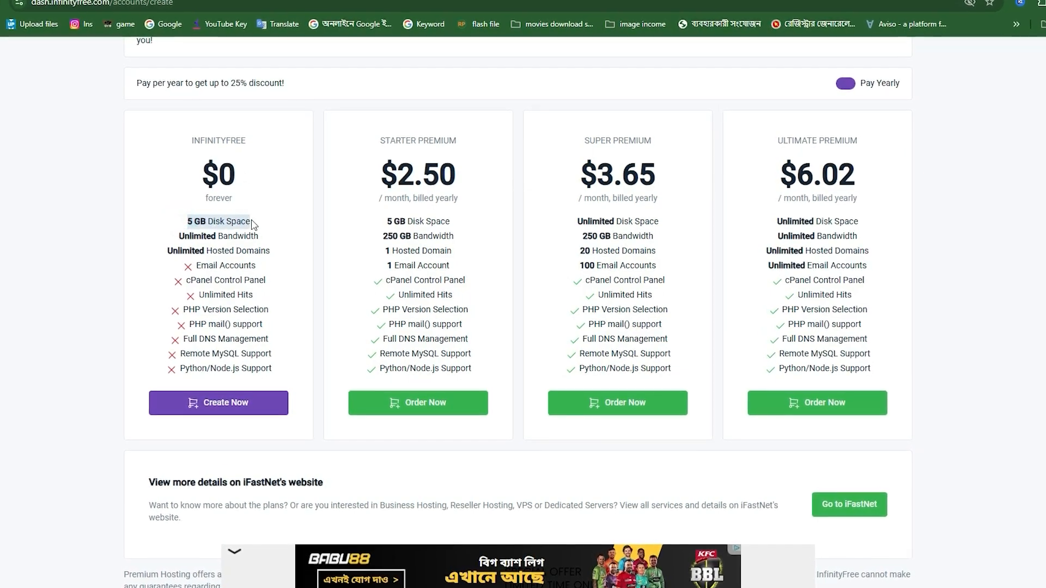
Search Google for "website host" in a new tab and browse the image results.
key(ctrl+t)
text(w)
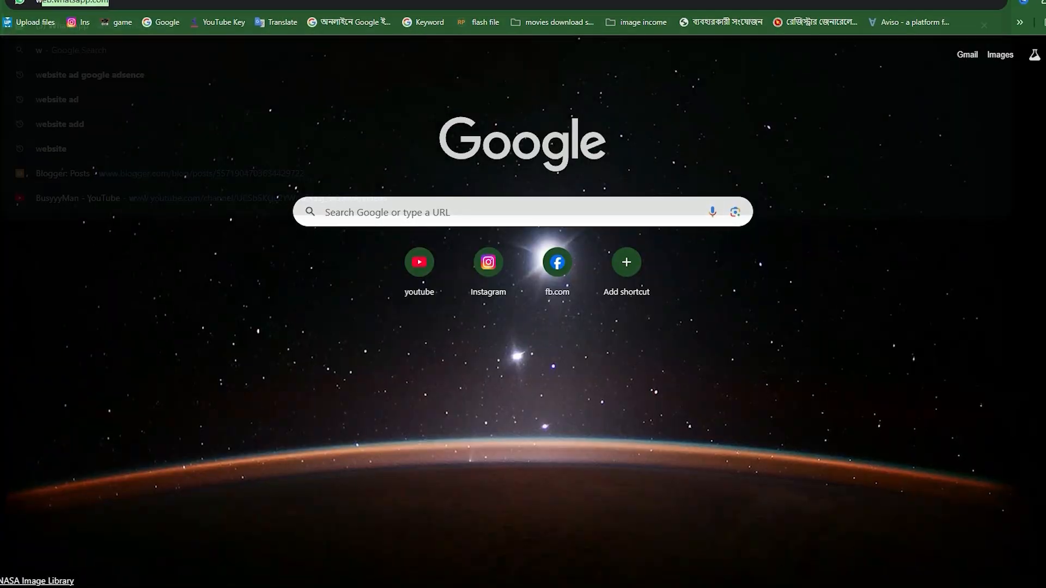
text(eb)
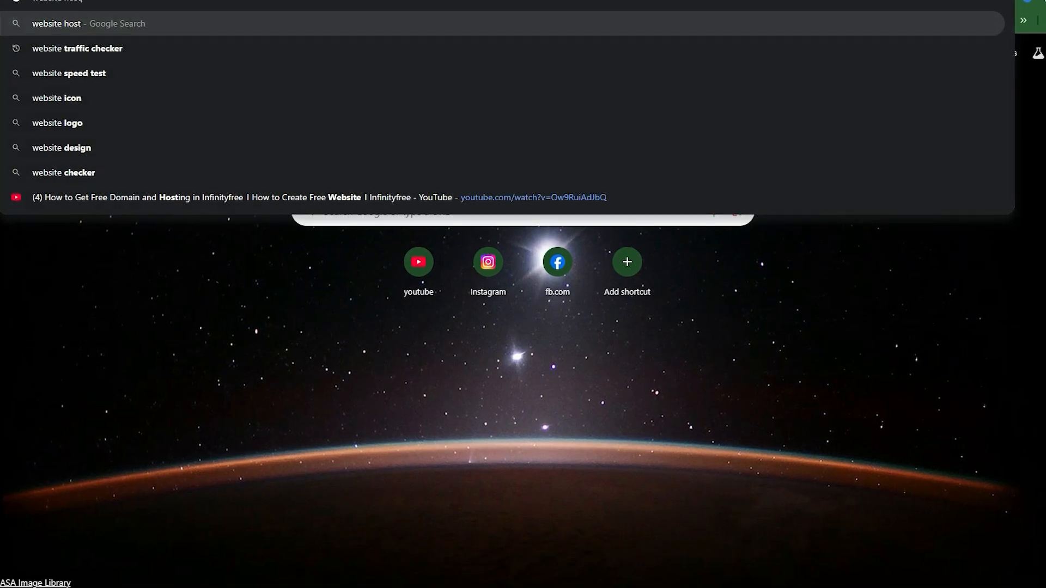
text(site host)
key(Return)
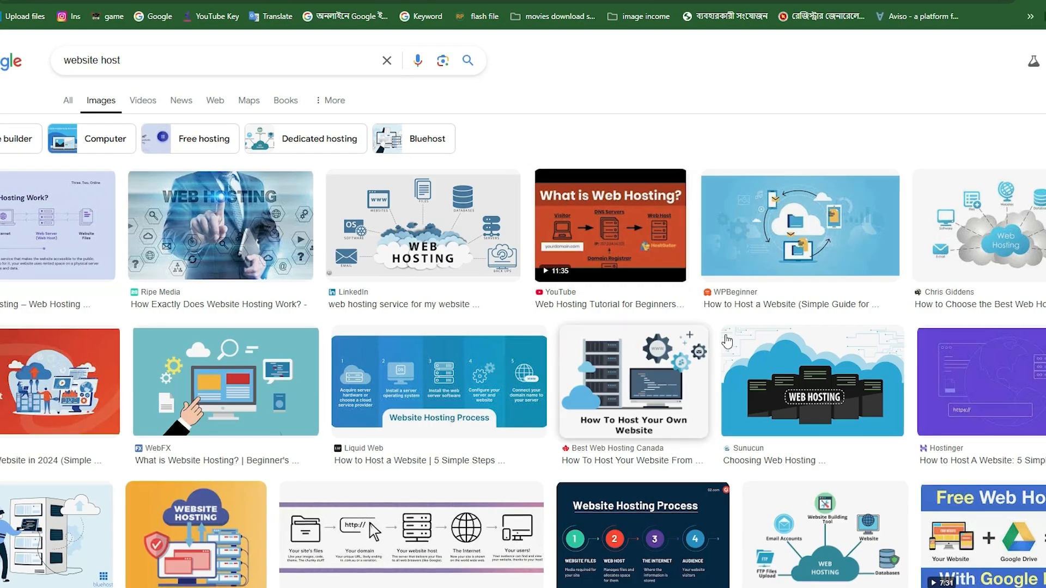
scroll(449, 252, down, 3)
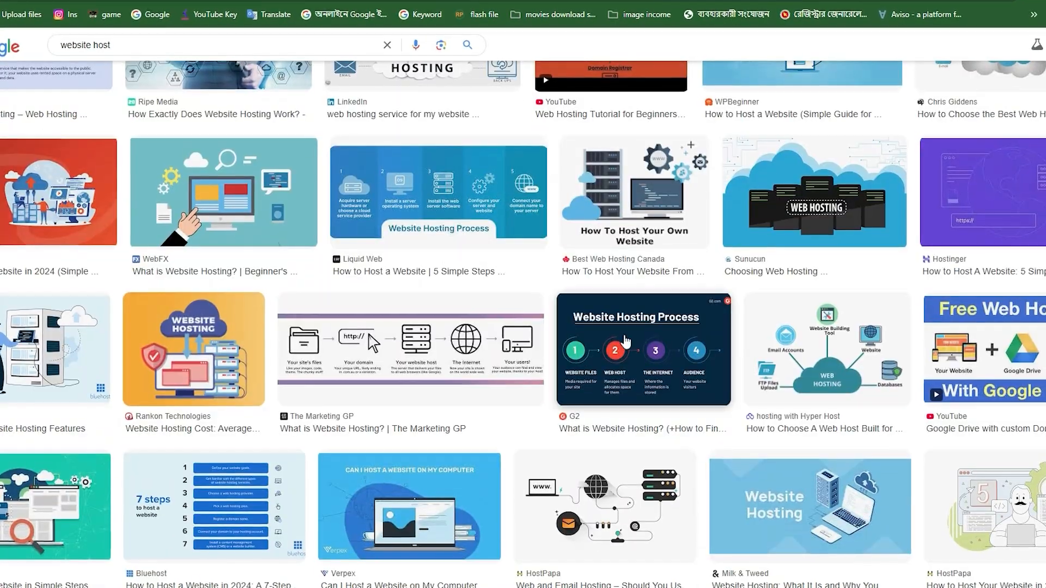
scroll(285, 363, down, 1)
scroll(285, 363, down, 5)
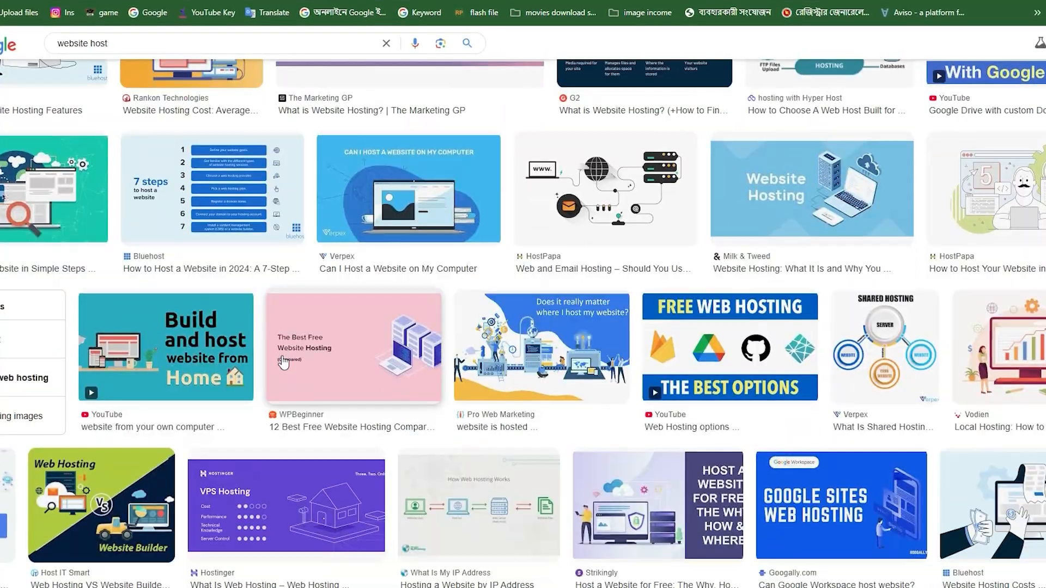
scroll(282, 363, down, 6)
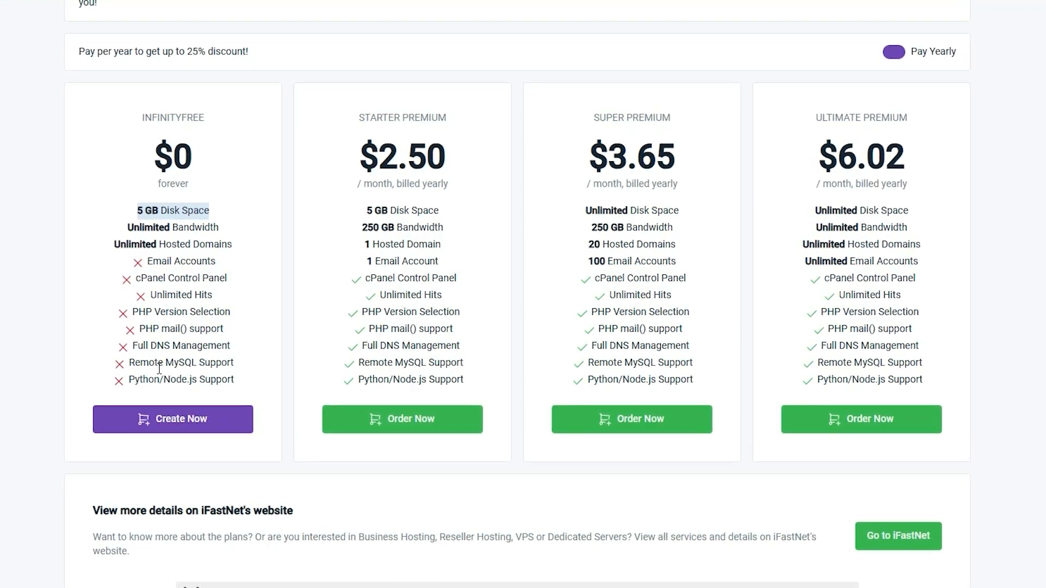
Compare the free InfinityFree plan's price, disk space and bandwidth with the premium hosting plans.
scroll(151, 376, up, 4)
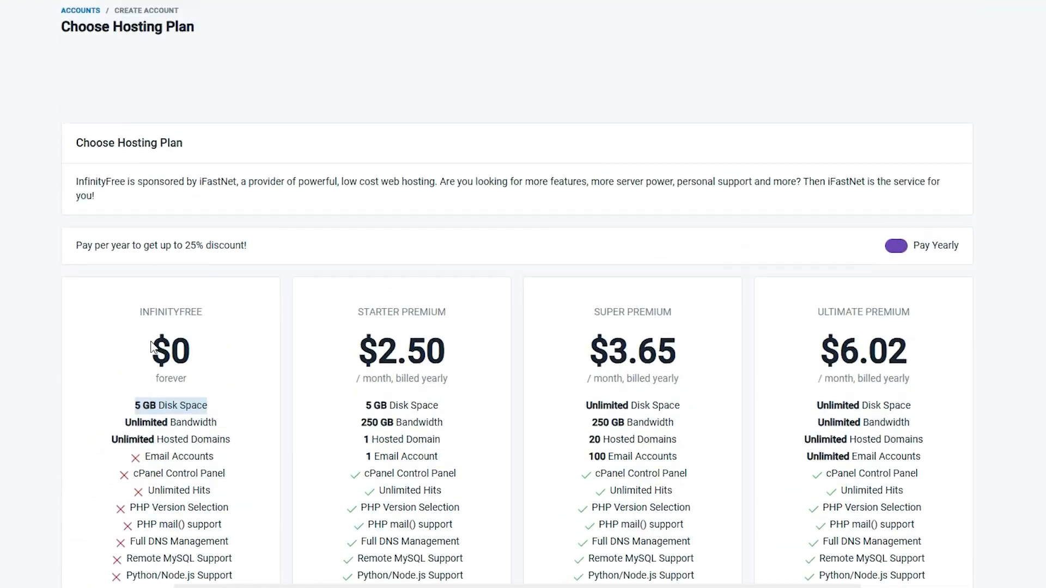
click(88, 367)
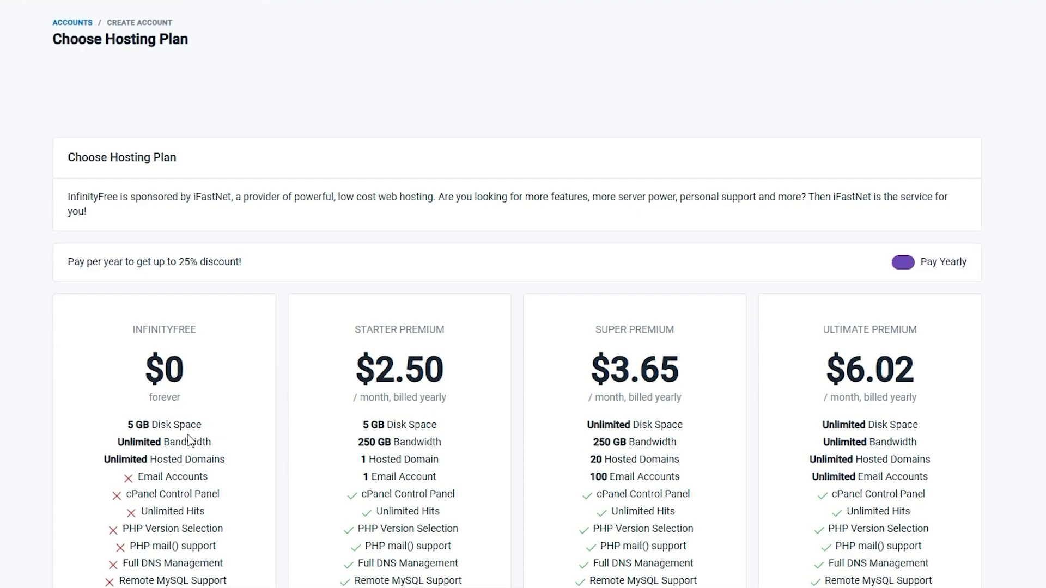
scroll(314, 463, down, 3)
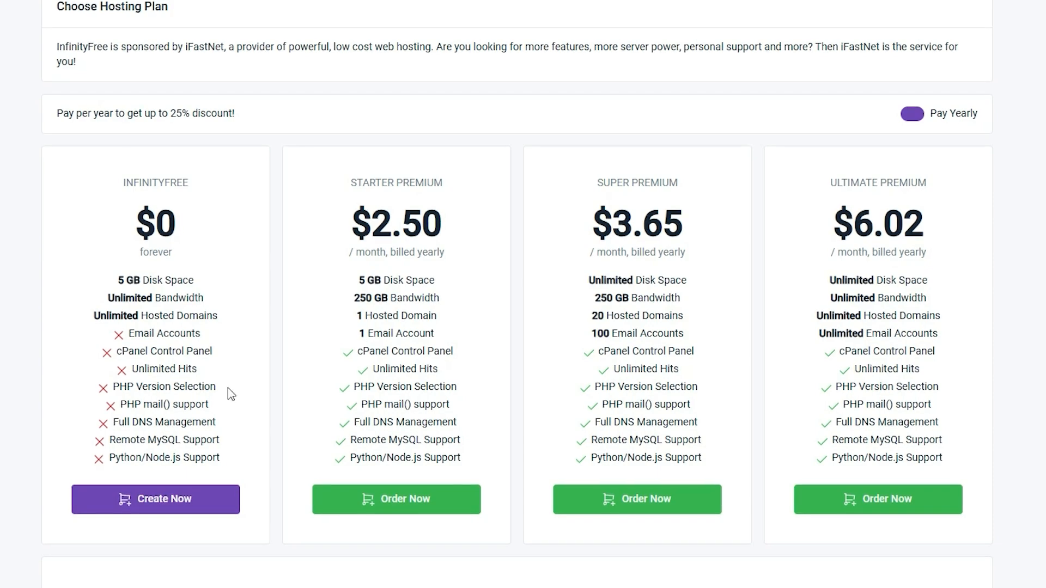
drag(370, 221, 458, 226)
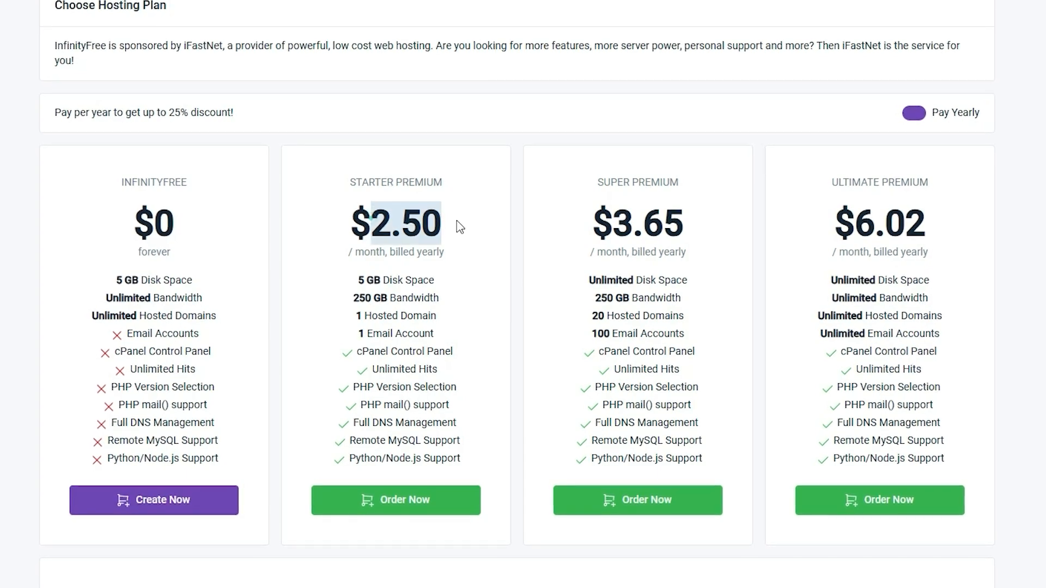
click(405, 239)
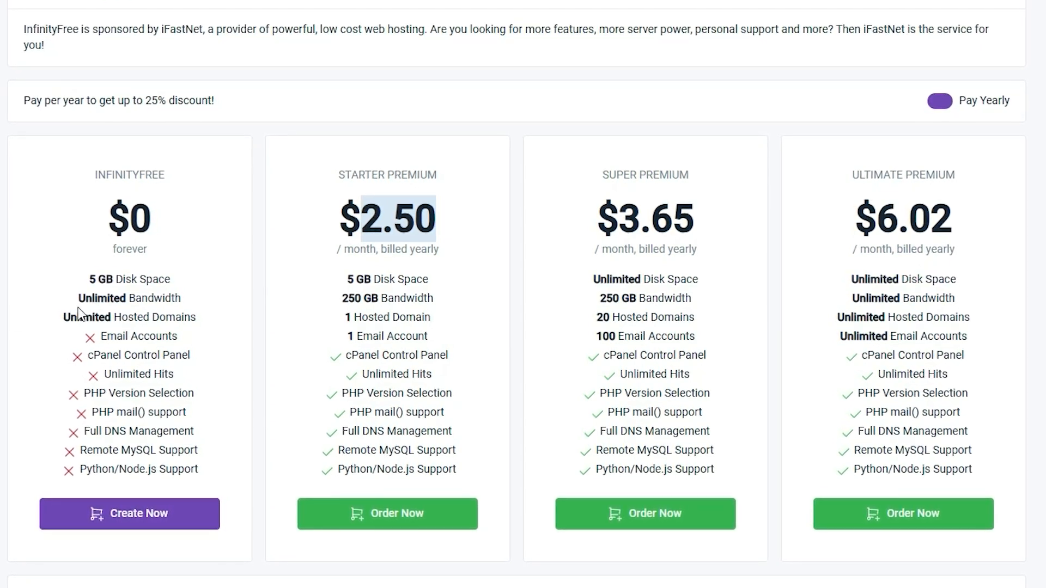
double_click(105, 303)
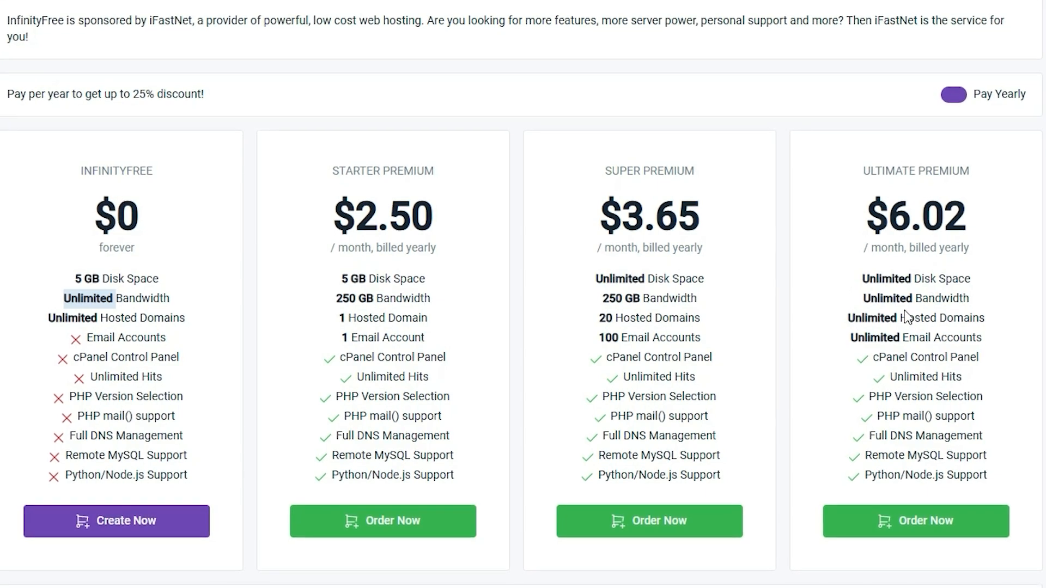
scroll(206, 549, up, 1)
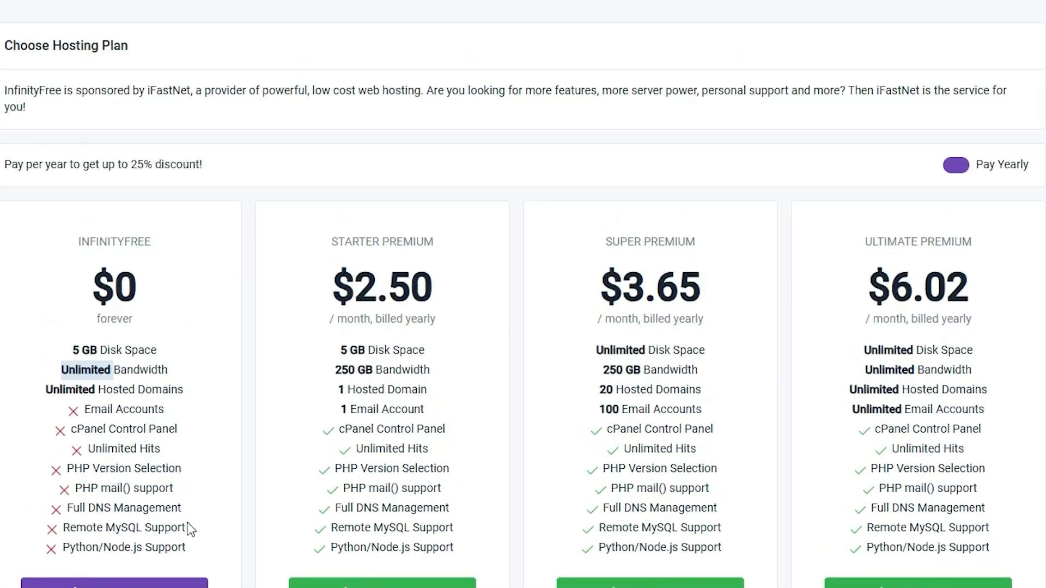
double_click(89, 361)
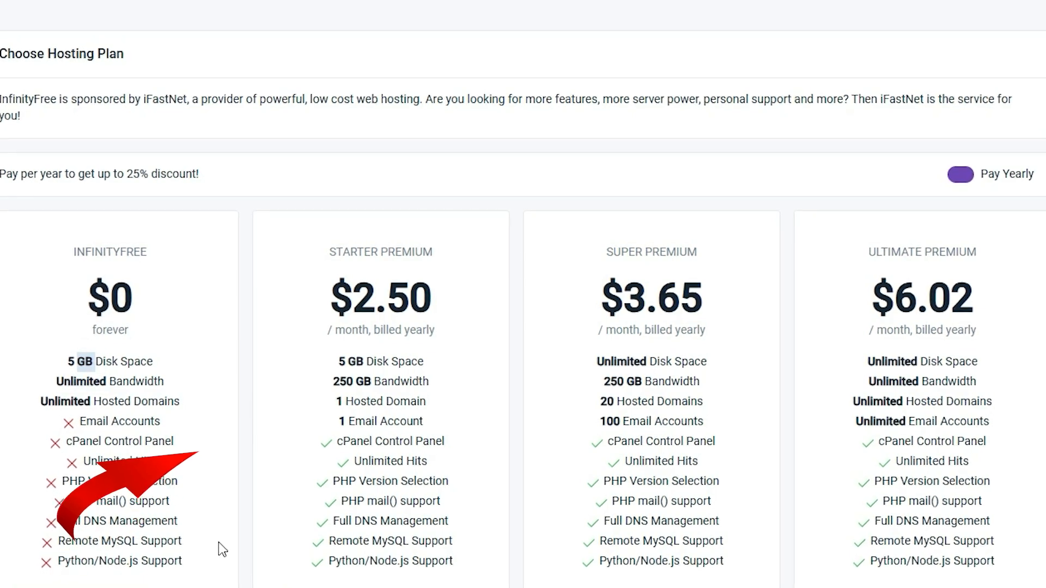
Choose the free InfinityFree plan and complete the Cloudflare human verification.
scroll(53, 547, down, 5)
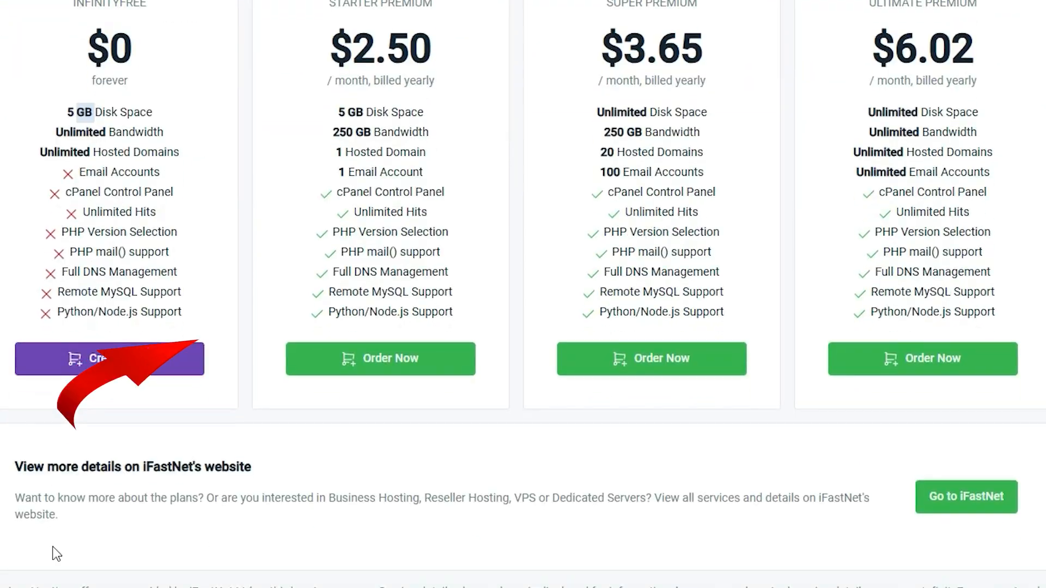
click(122, 375)
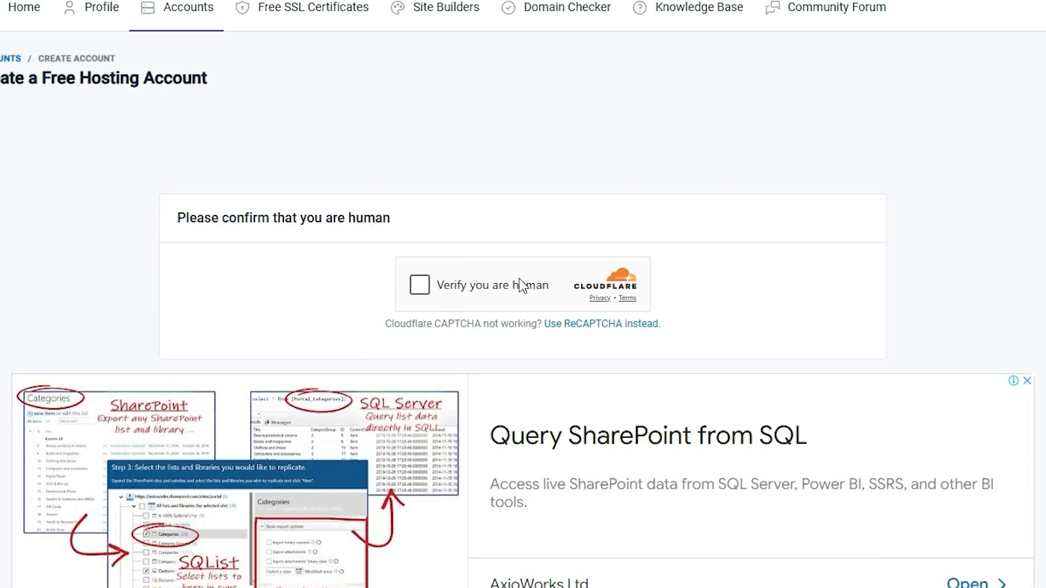
click(429, 293)
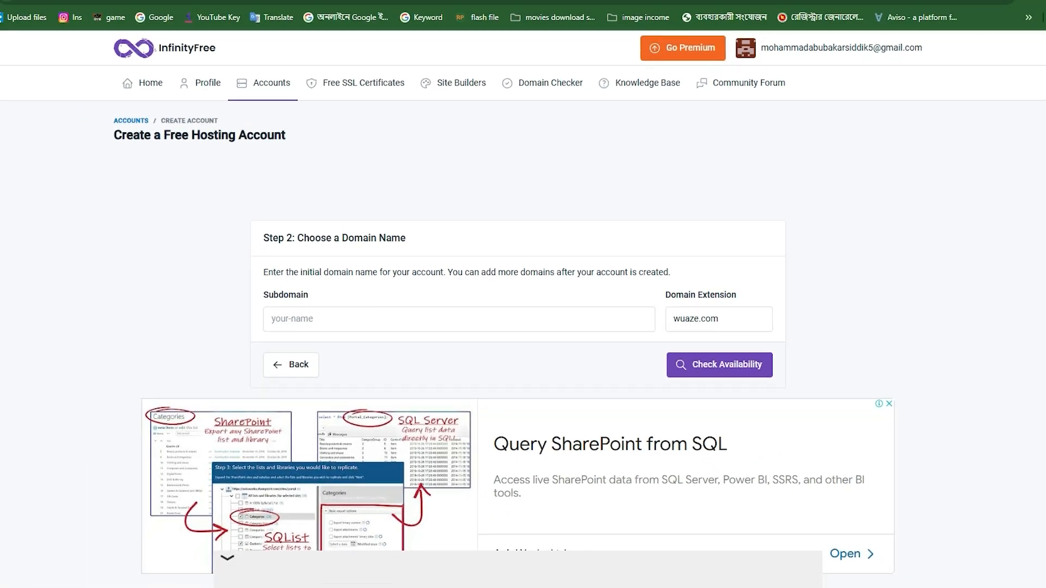
Open fb.com and the Daraz site in new tabs as examples of domain names.
key(ctrl+t)
text(fb)
key(Return)
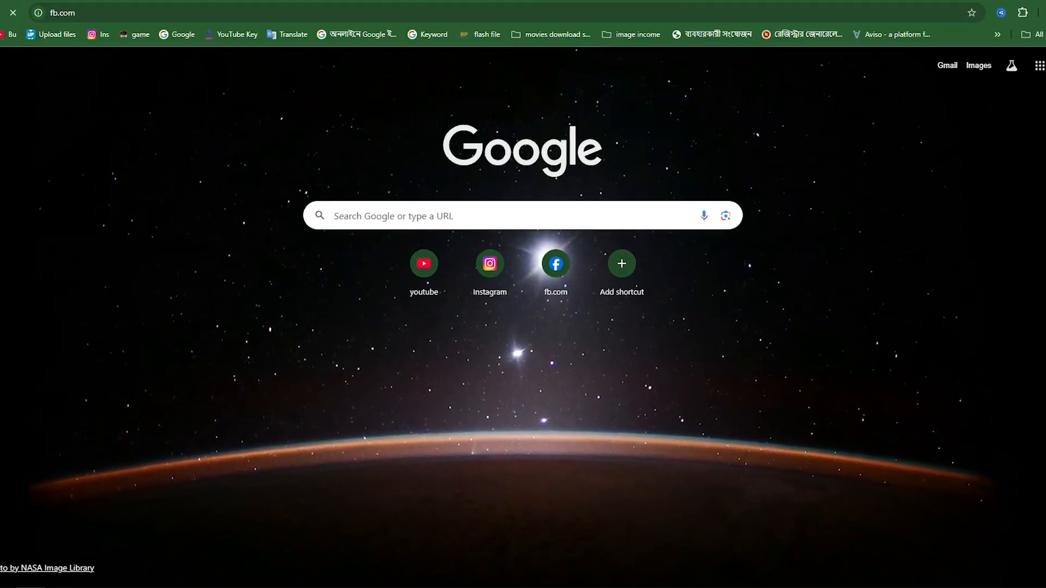
key(ctrl+t)
text(daraz)
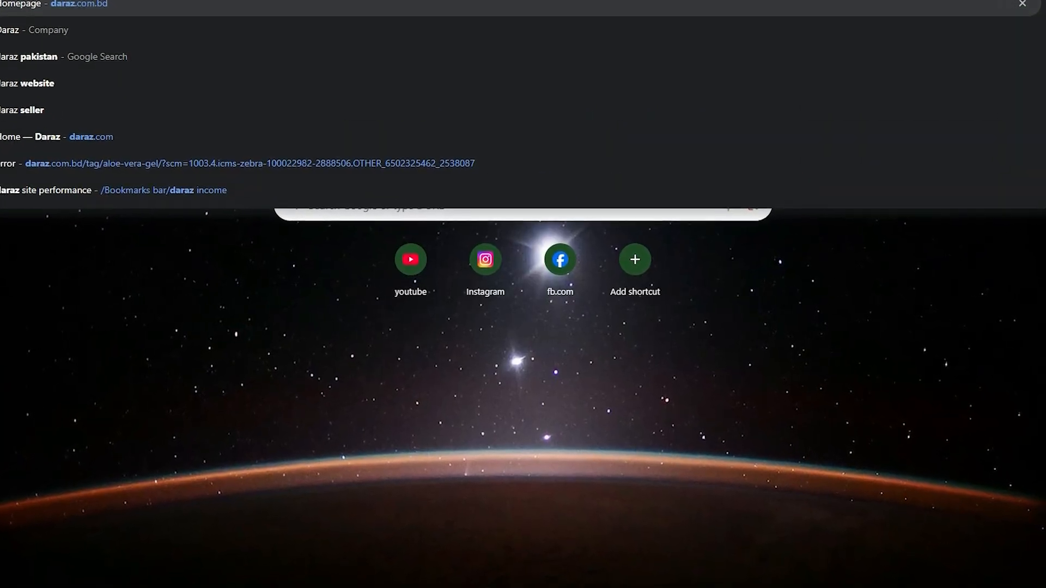
key(Return)
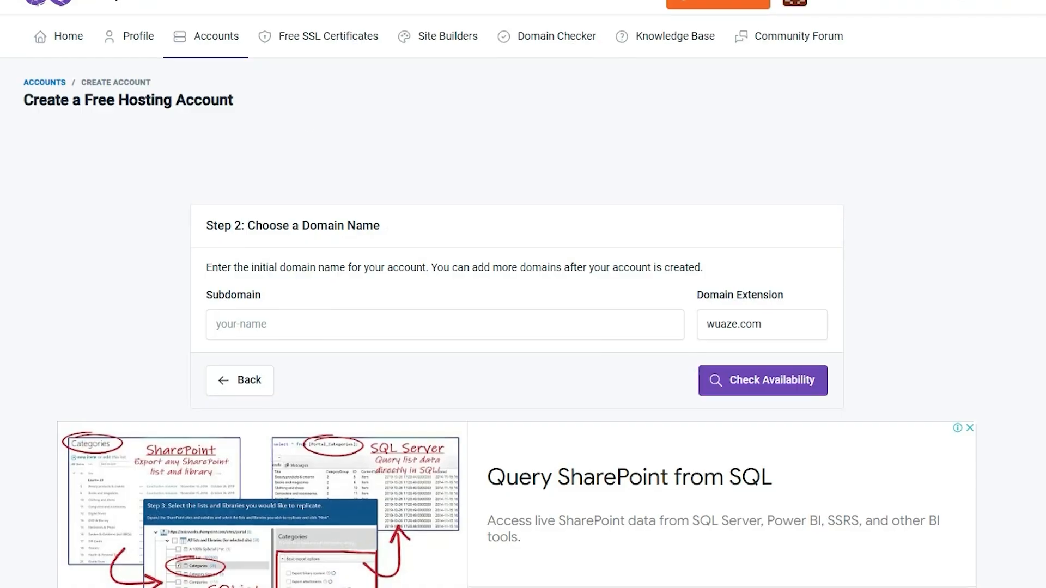
Enter the subdomain newsbd2000 with the domain extension free.nf and check its availability.
click(357, 325)
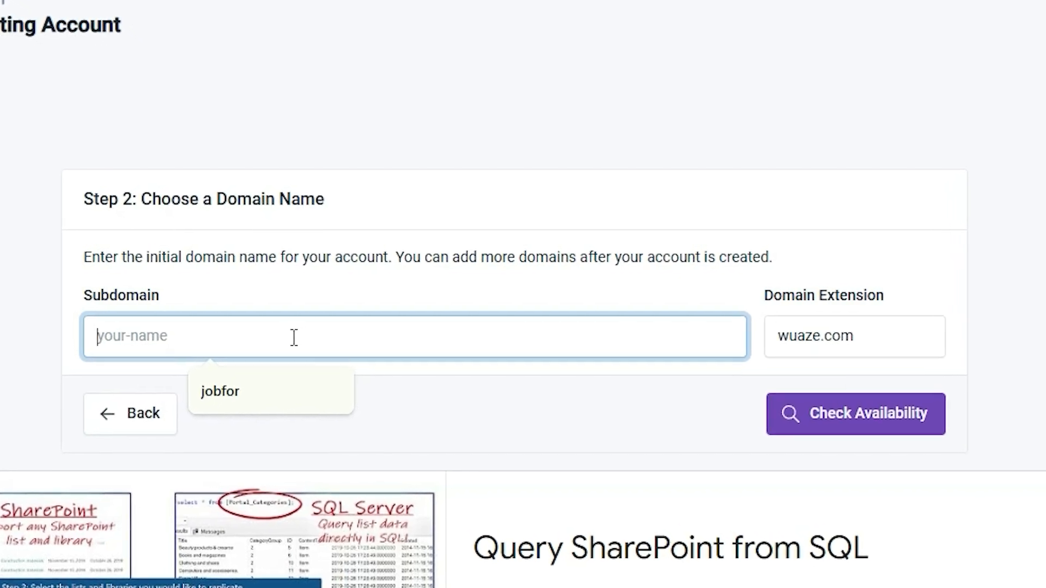
text(newsbd)
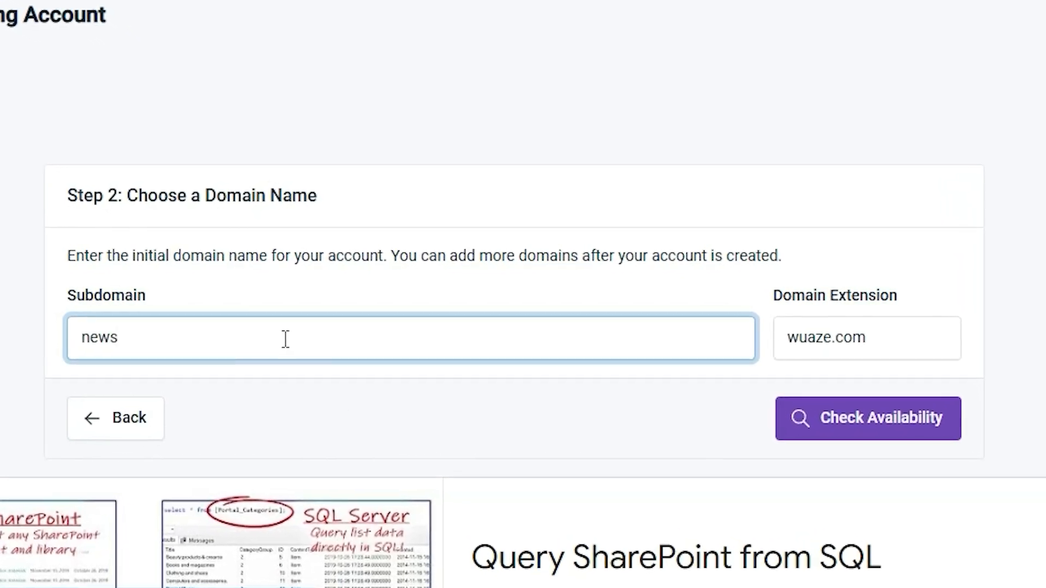
text(2000)
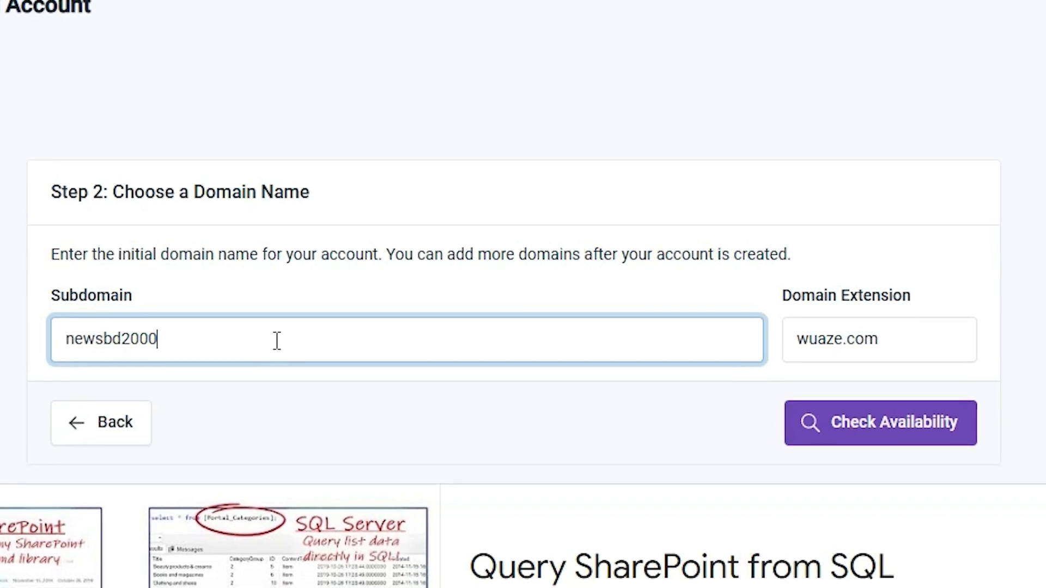
click(904, 339)
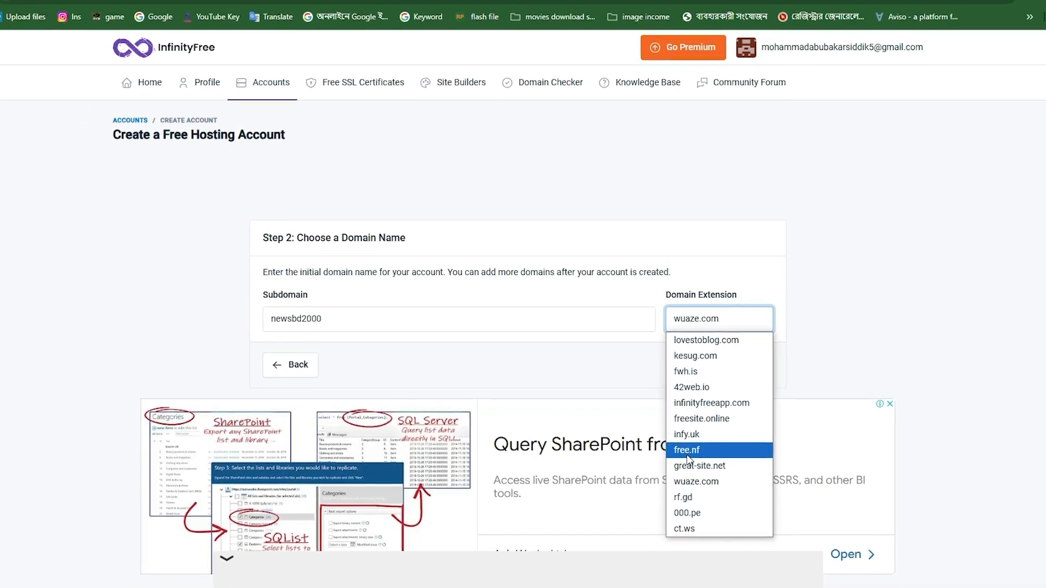
click(692, 459)
click(703, 363)
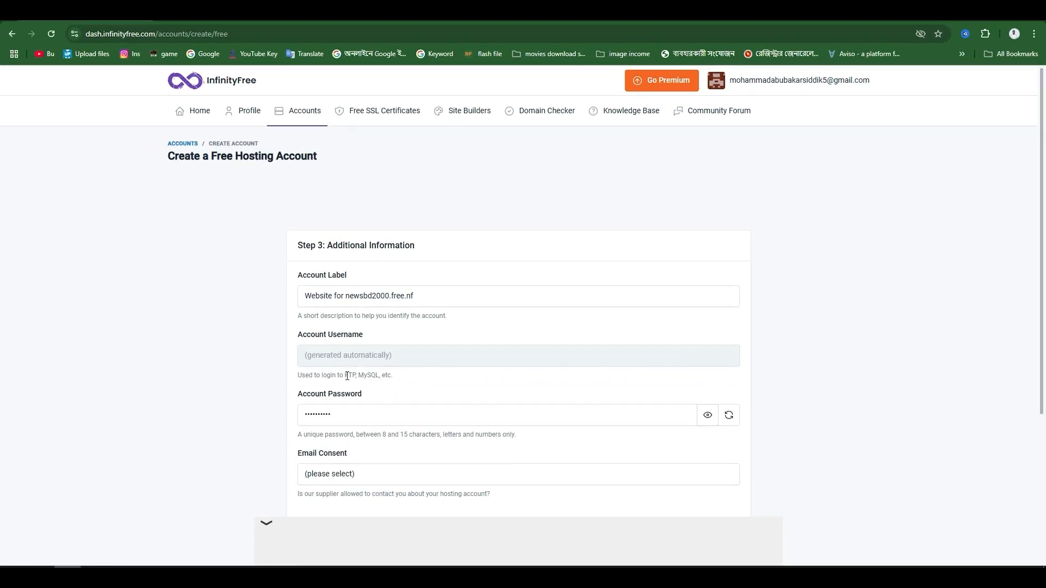
Review the account label and username fields, and reveal and regenerate the account password.
scroll(457, 381, down, 1)
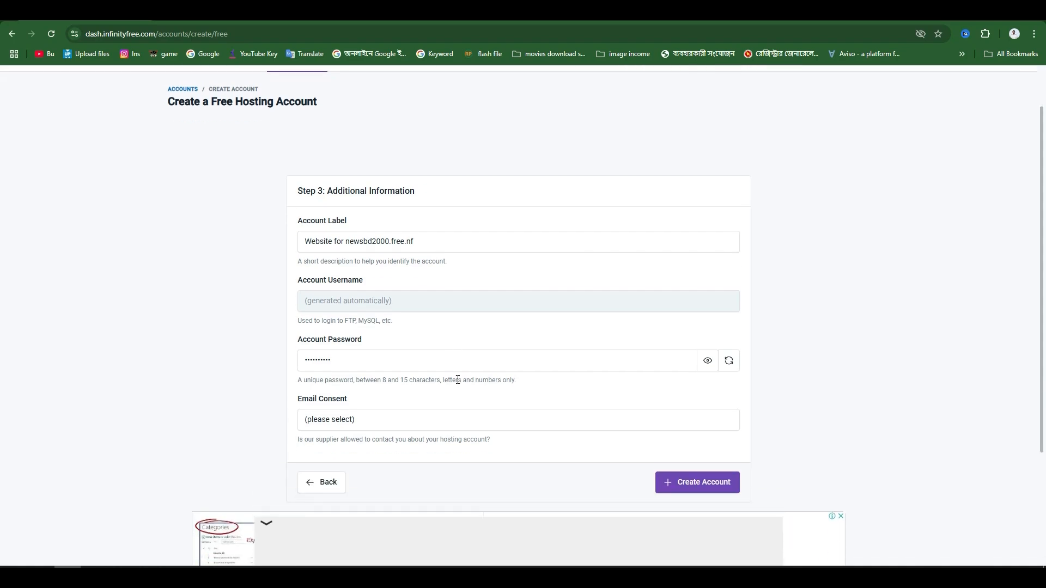
triple_click(351, 244)
click(434, 244)
drag(347, 245, 349, 242)
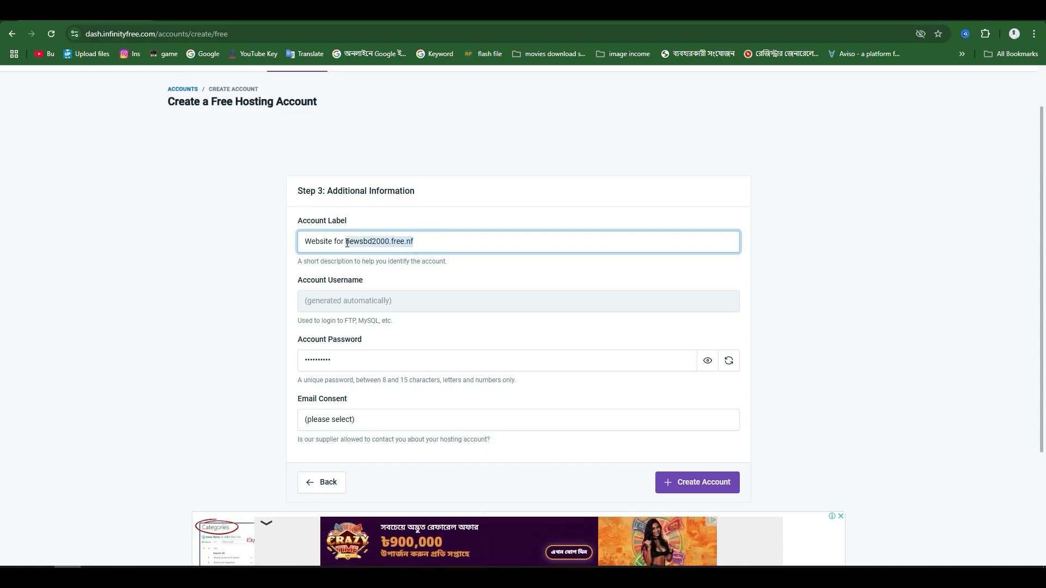
click(359, 304)
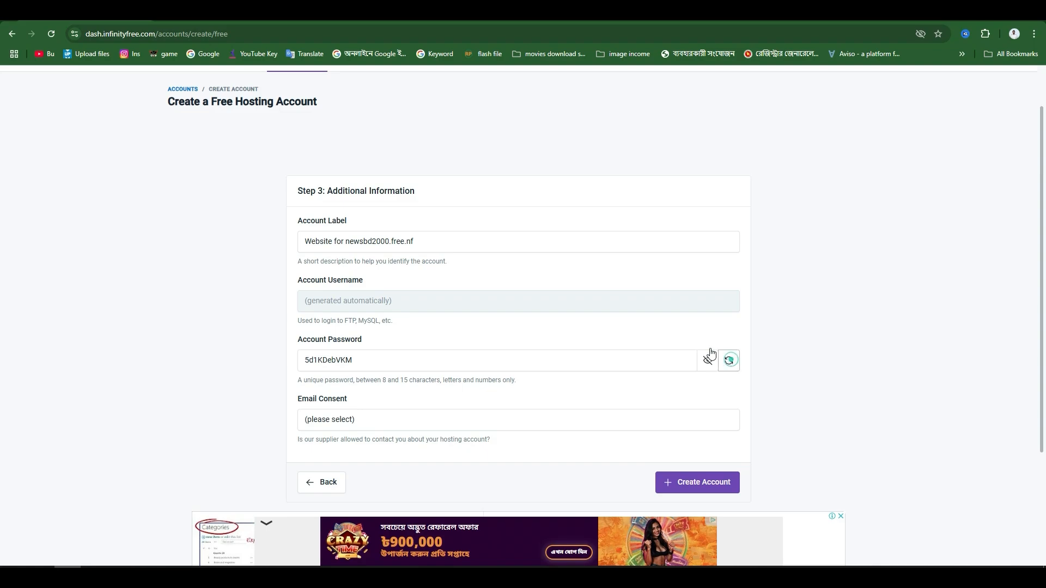
scroll(408, 365, down, 1)
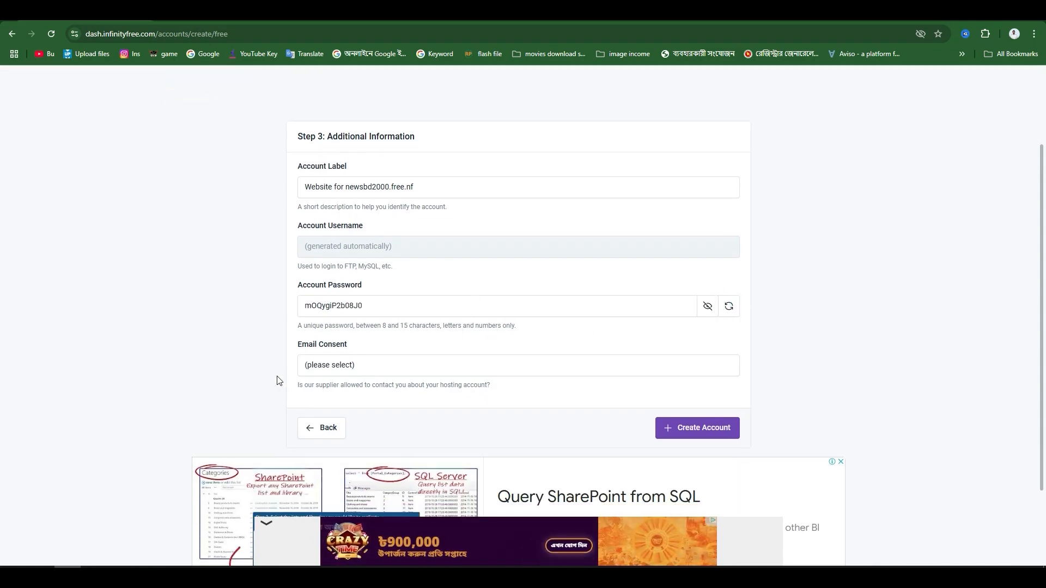
Set the email consent to I Approve and create the hosting account for newsbd2000.free.nf.
click(376, 372)
click(333, 401)
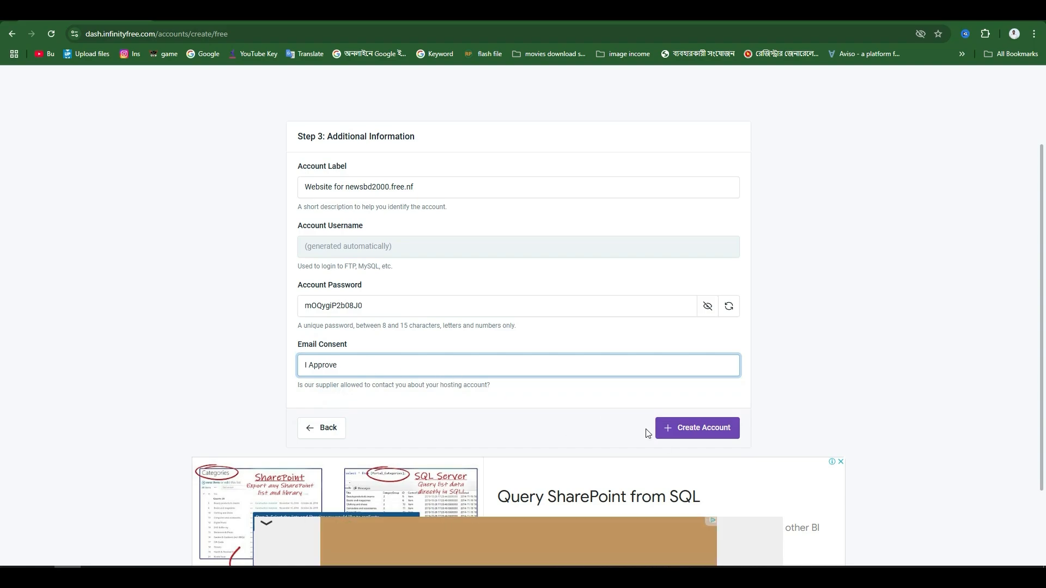
scroll(389, 266, up, 2)
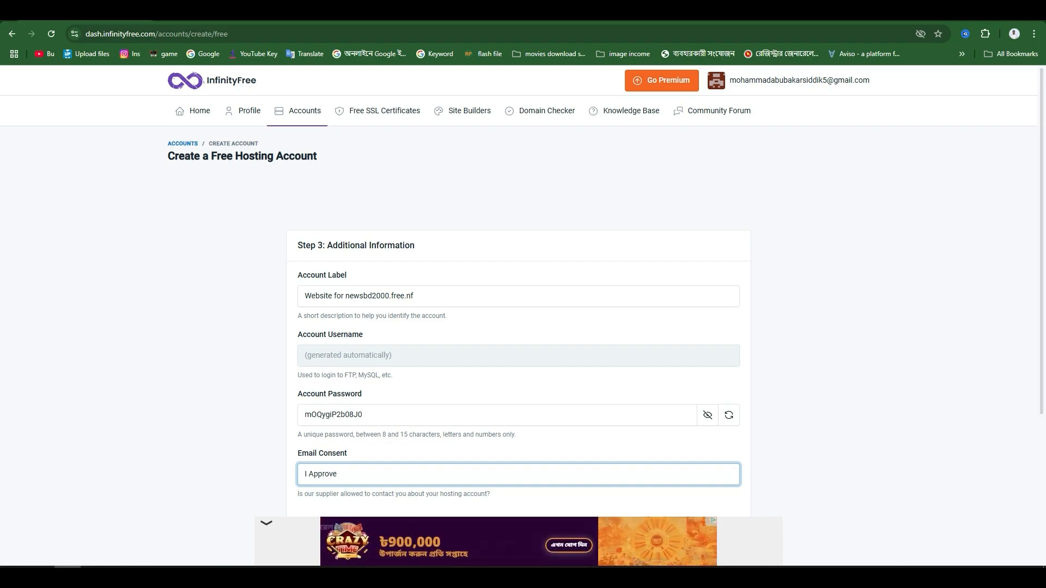
click(343, 13)
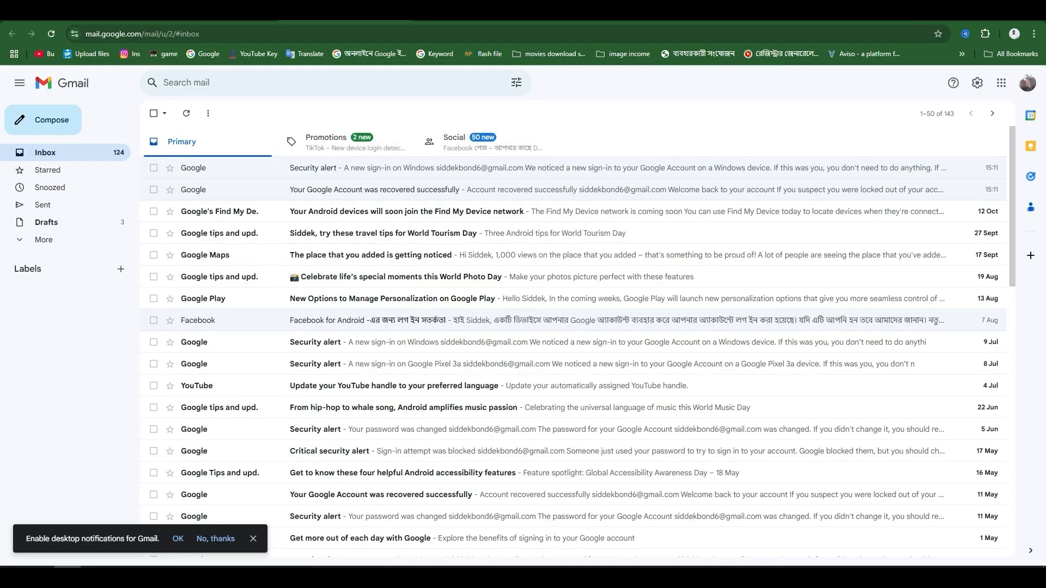
click(98, 13)
drag(346, 296, 415, 296)
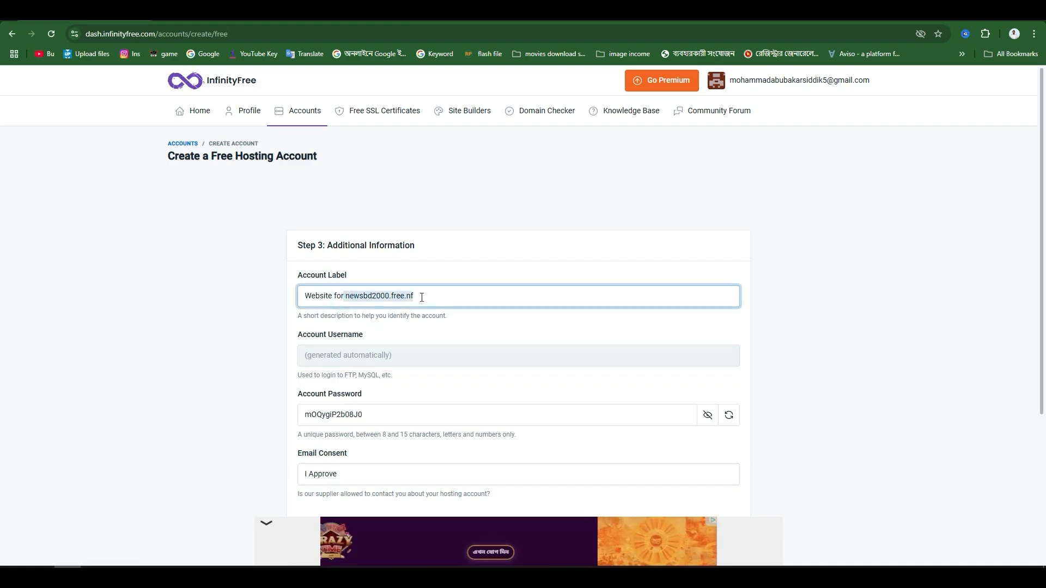
click(422, 297)
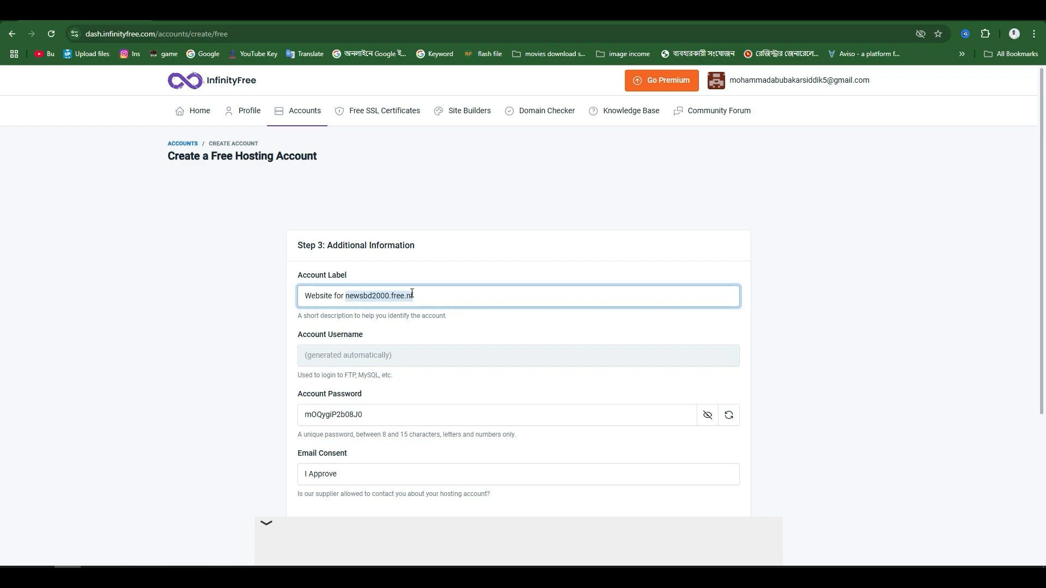
scroll(412, 293, down, 4)
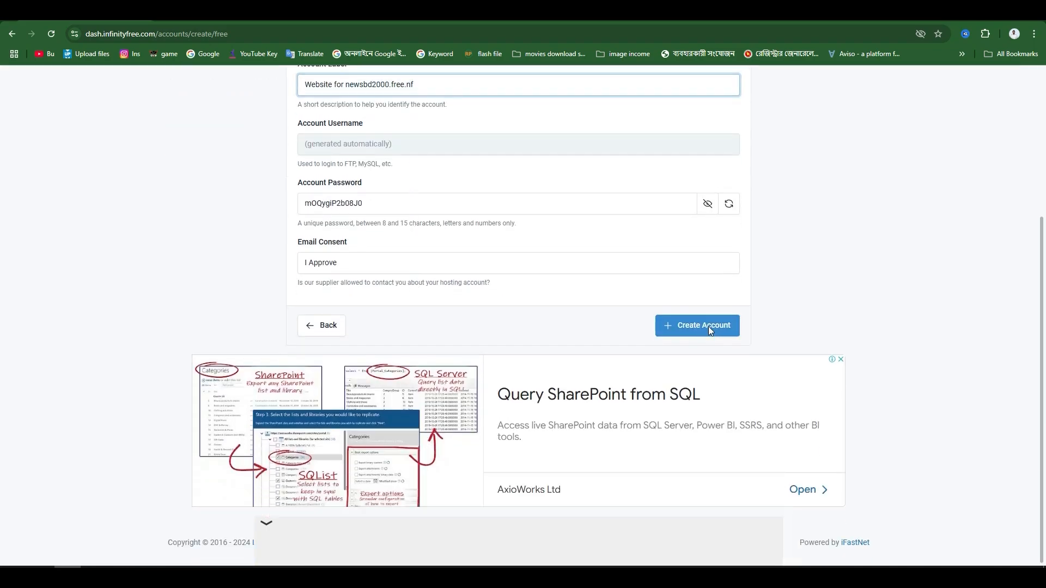
click(710, 329)
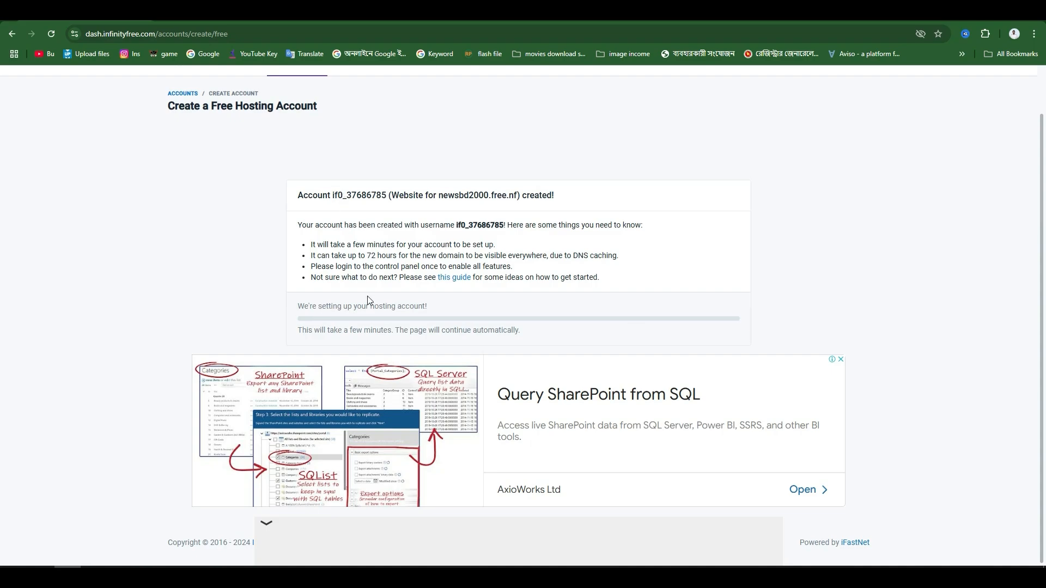
Check and refresh the Gmail inbox for mail about the hosting account, and return to the InfinityFree account page.
click(343, 12)
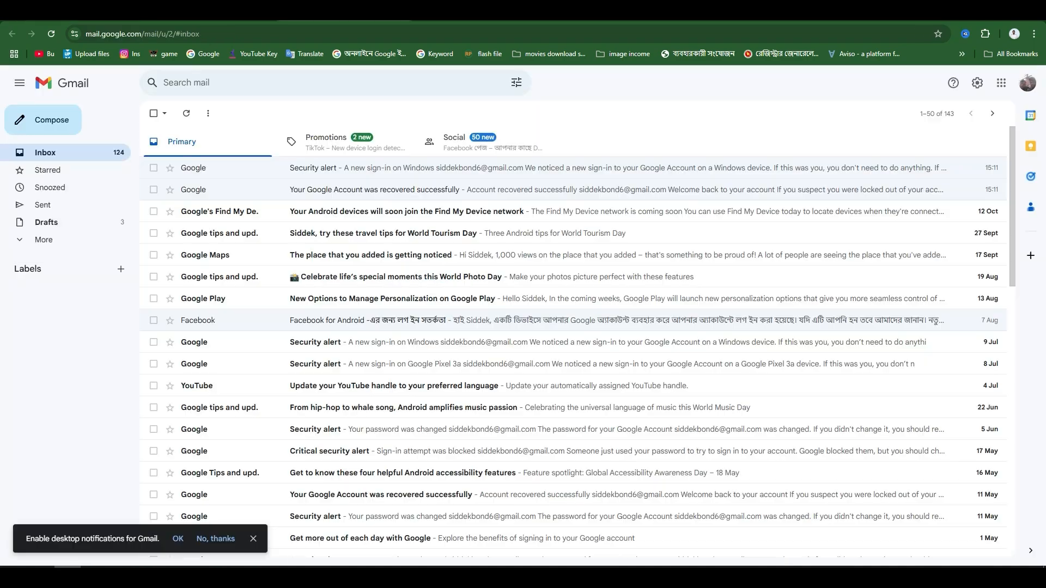
click(83, 12)
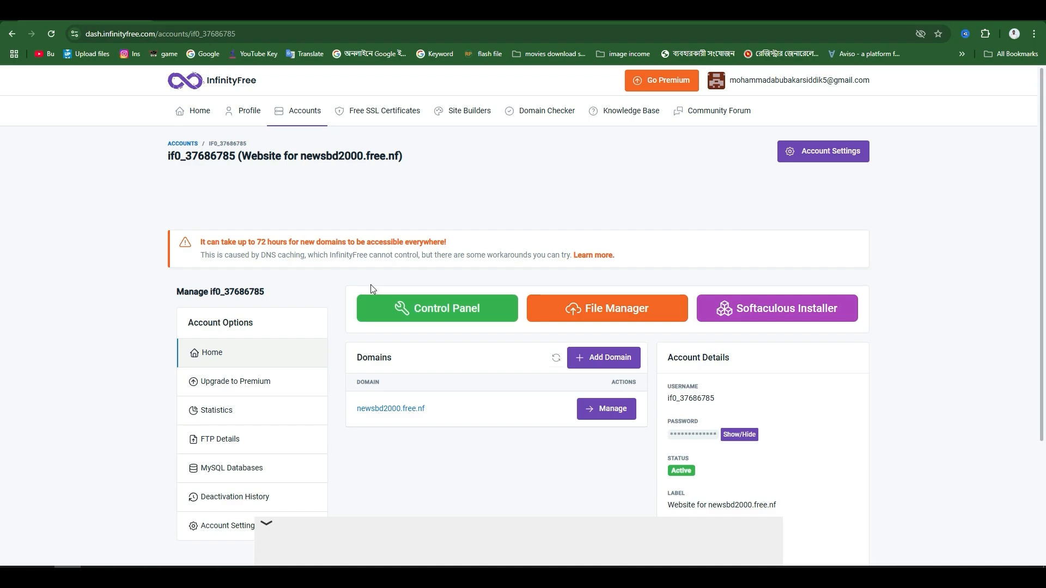
click(270, 22)
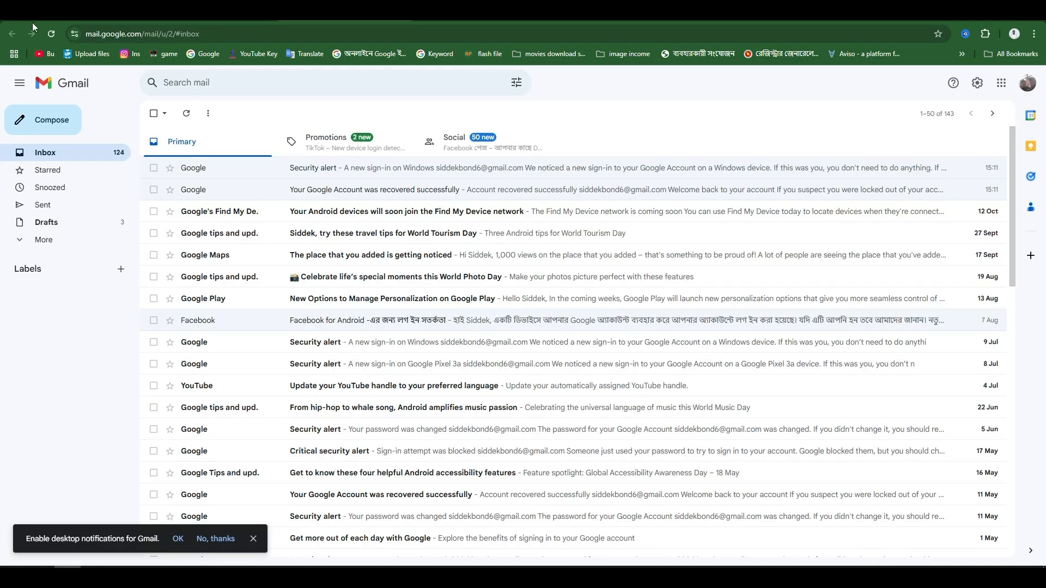
click(50, 34)
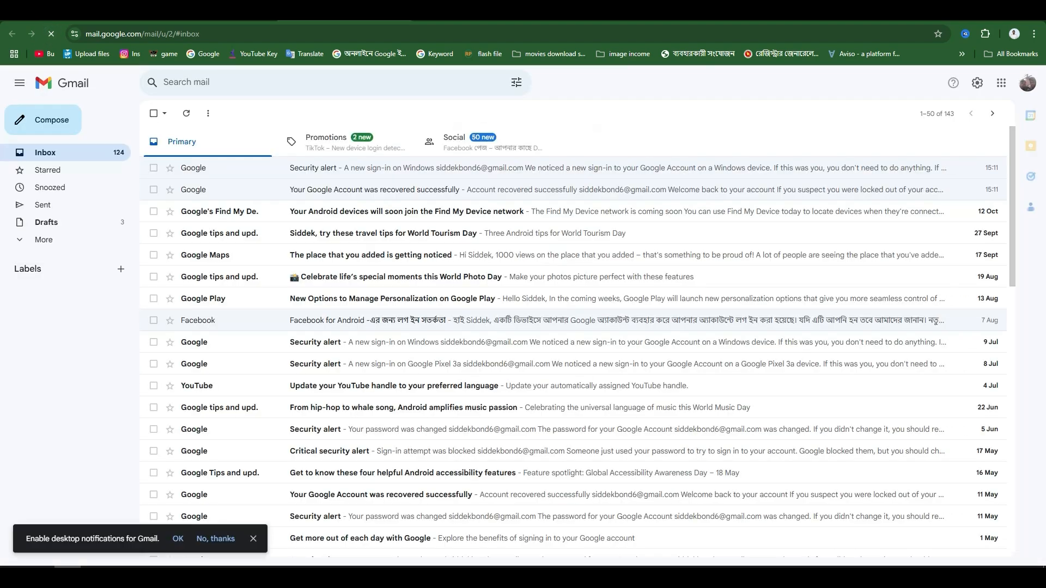
click(85, 22)
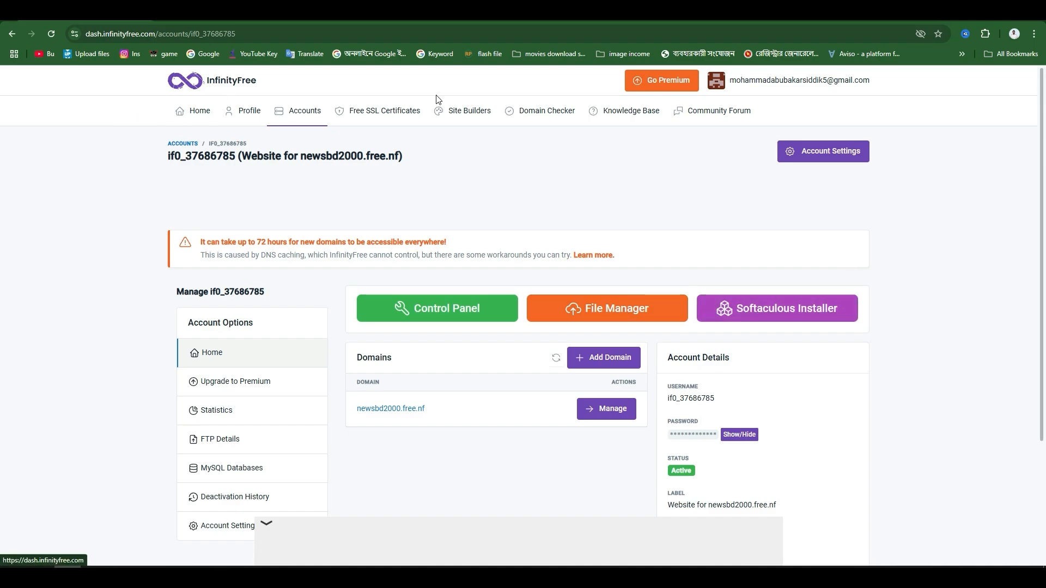
Open the hosting account's control panel and answer the email permission notice with I Disapprove.
click(433, 312)
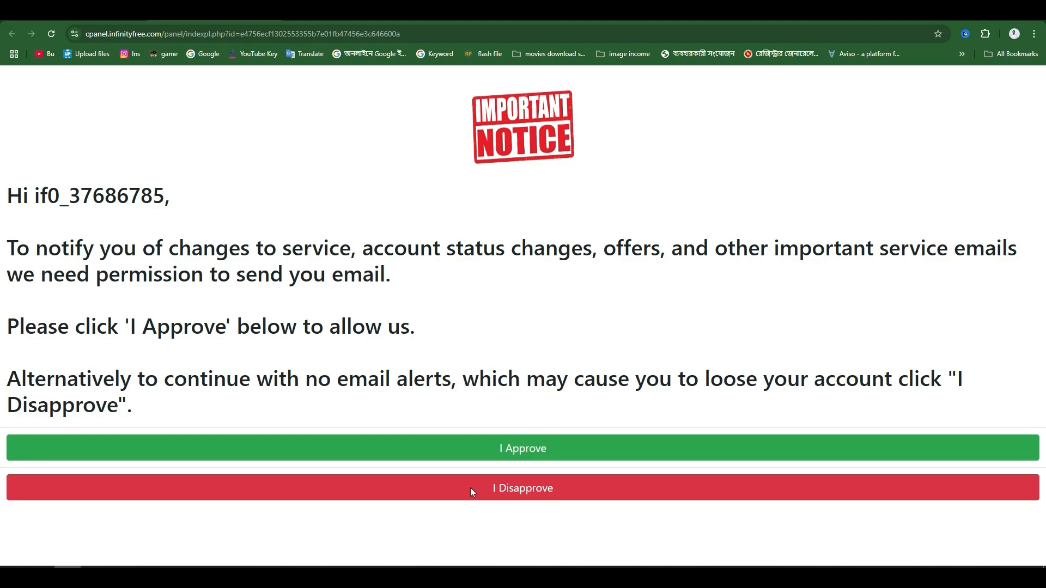
click(473, 12)
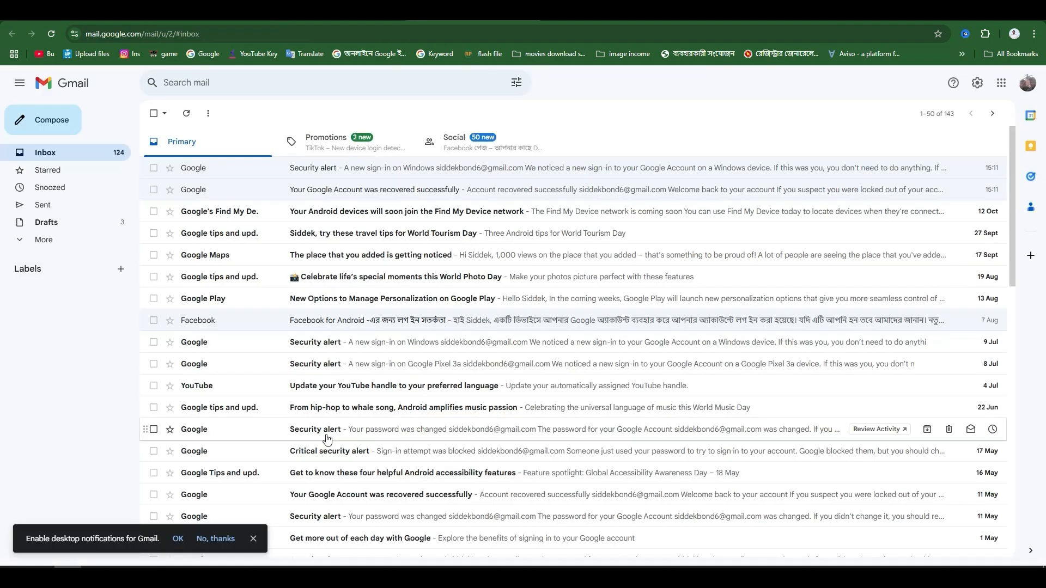
click(214, 12)
click(526, 492)
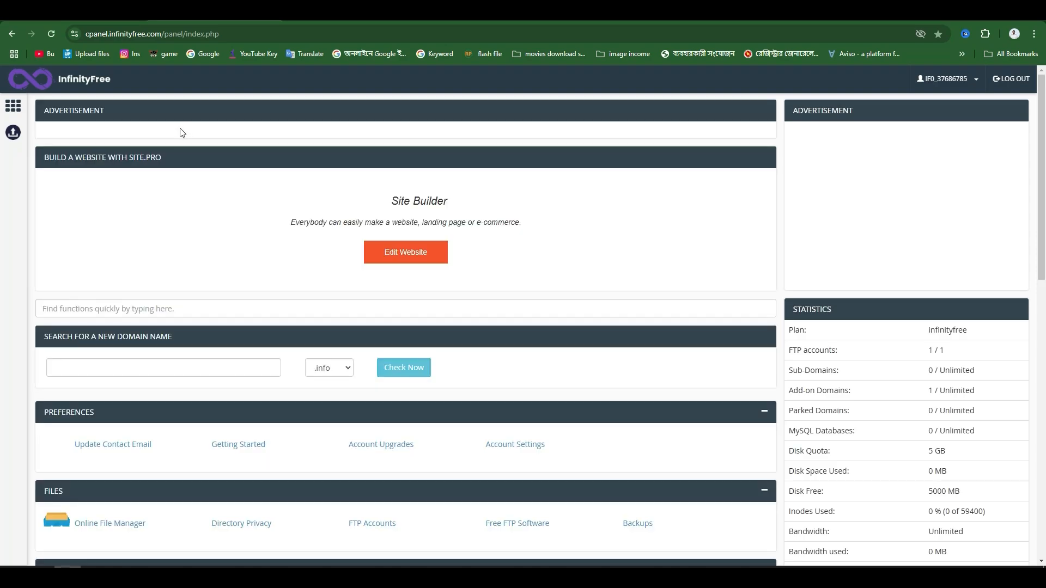
Return to the hosting account's dashboard and view the sample website jobfor.free.nf.
click(98, 13)
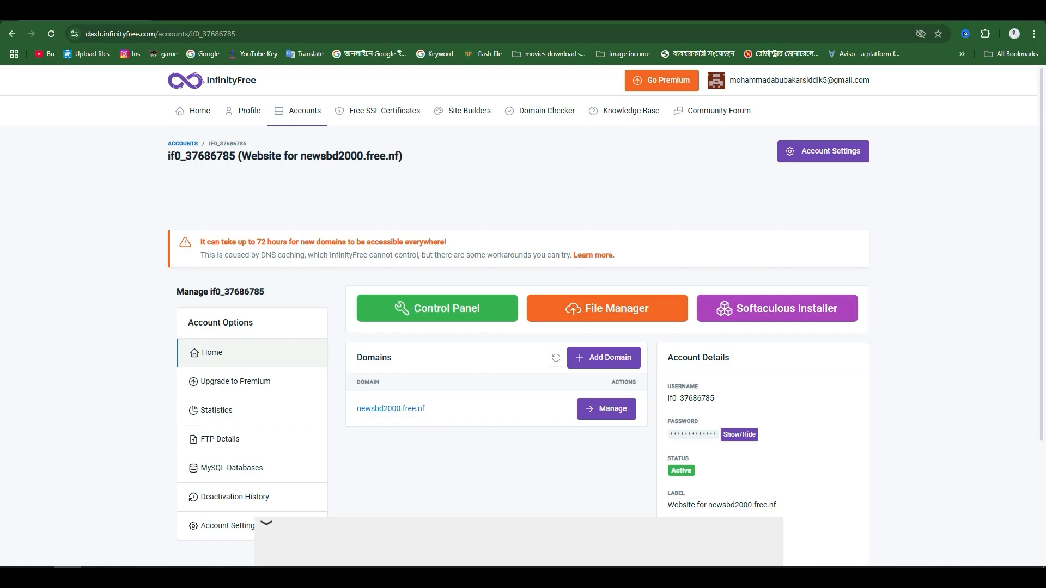
click(348, 13)
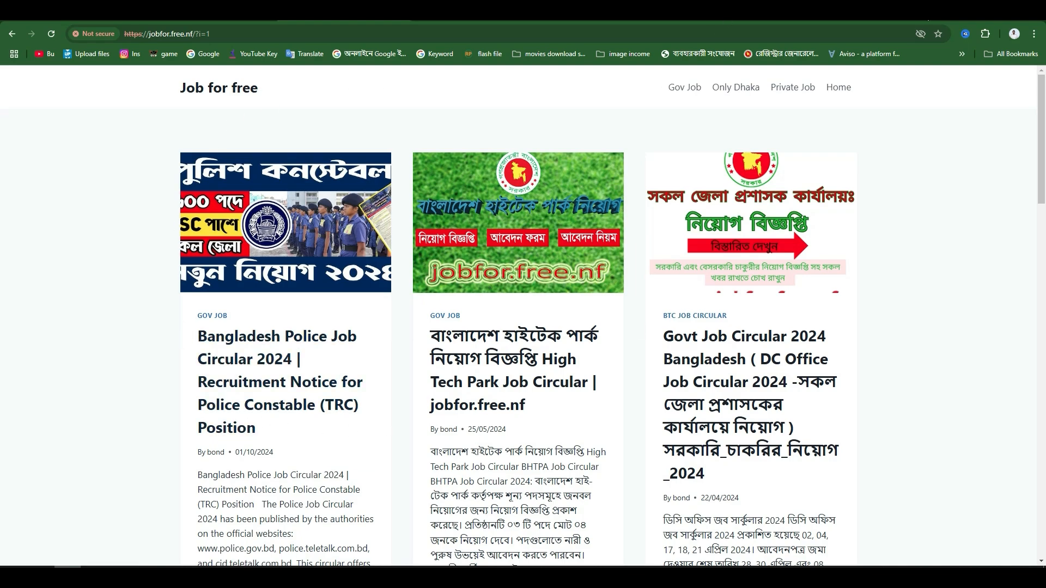
Search Google for "restaurant kitchen" in a new tab.
click(936, 13)
text(restu)
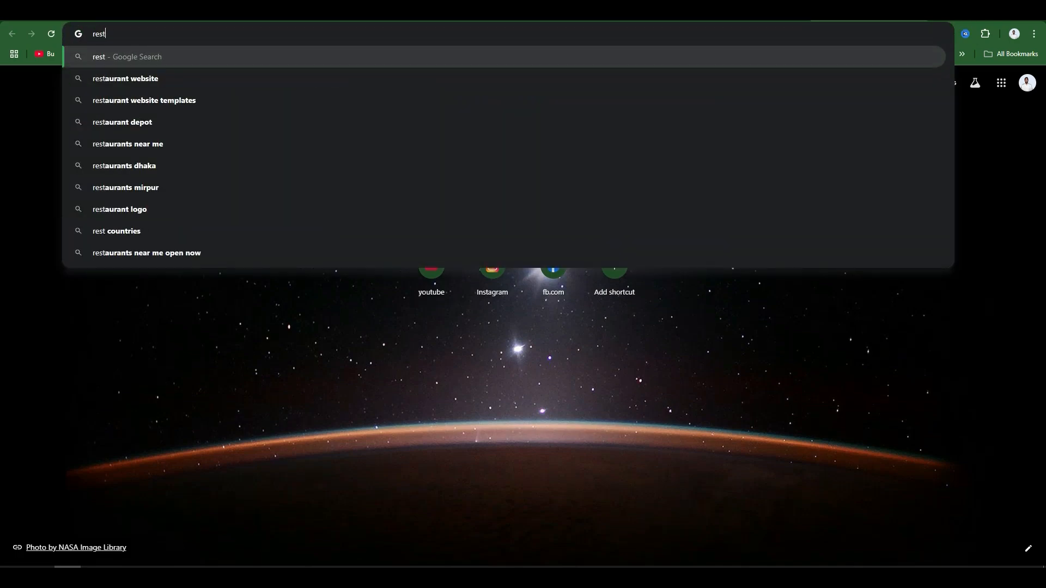
key(Down)
key(BackSpace)
key(BackSpace)
key(BackSpace)
key(BackSpace)
key(BackSpace)
key(BackSpace)
key(BackSpace)
text(ki)
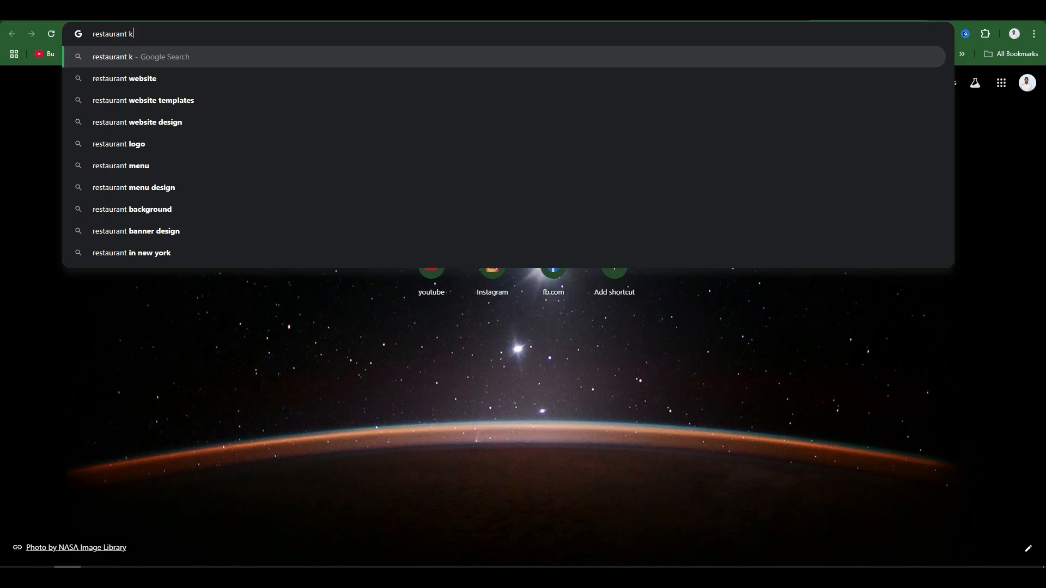
key(Down)
key(Return)
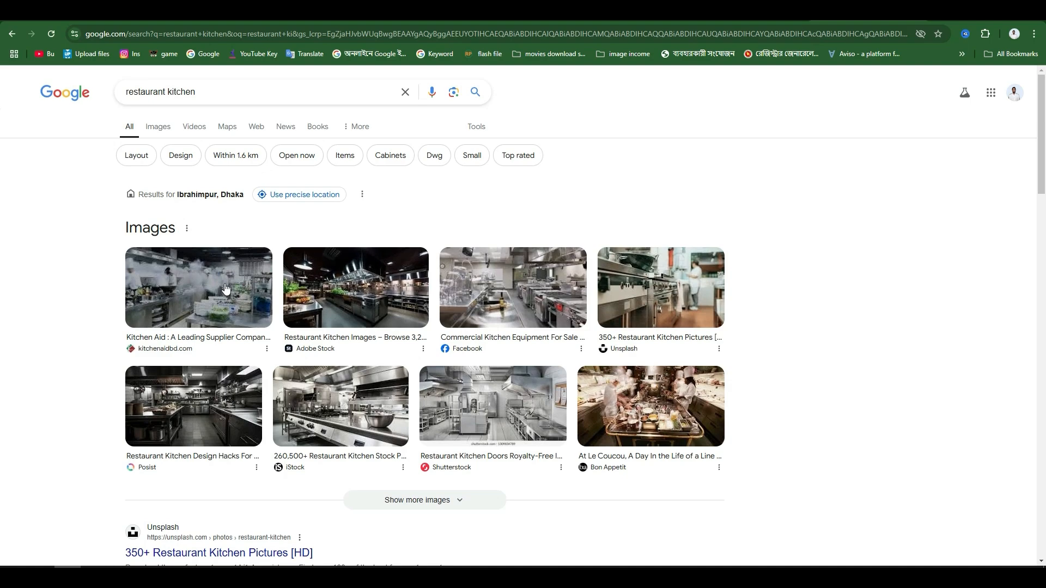
Browse the image results for restaurant kitchen and preview several photos, including the NCR Voyix, Srihari Kitchen and Adobe Stock ones.
click(226, 289)
click(389, 298)
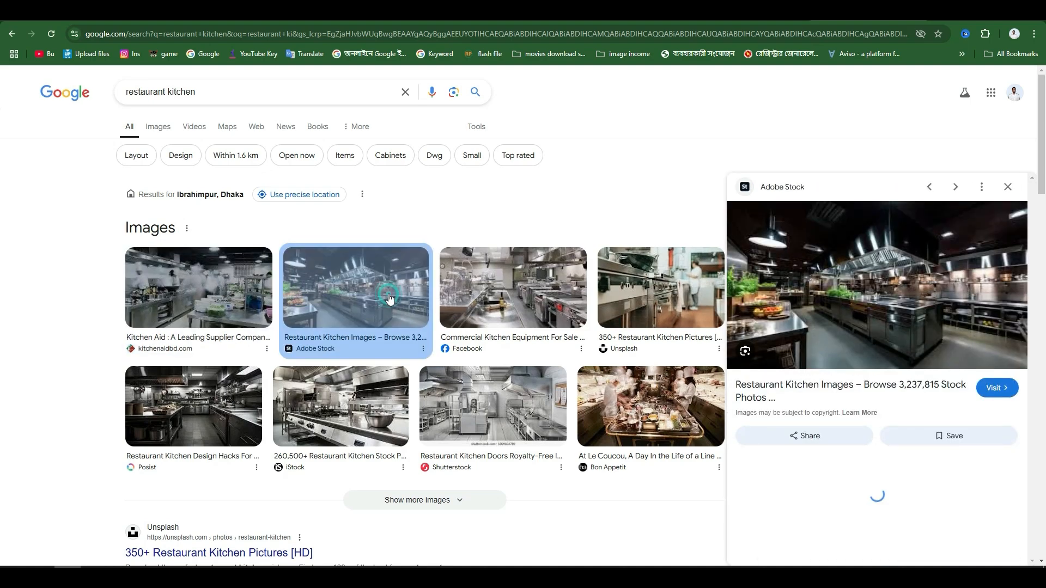
click(158, 126)
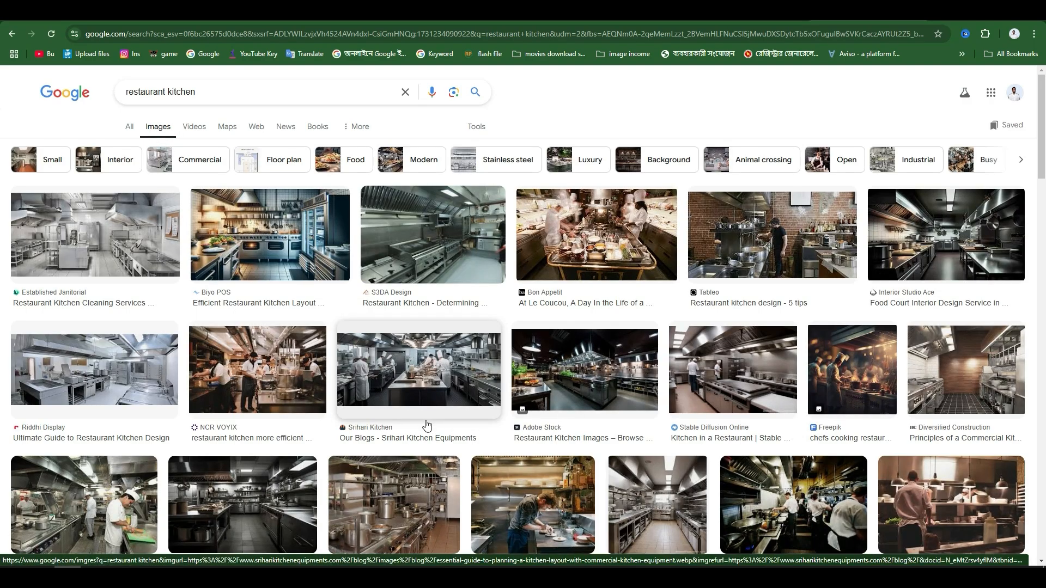
scroll(425, 421, down, 1)
click(273, 309)
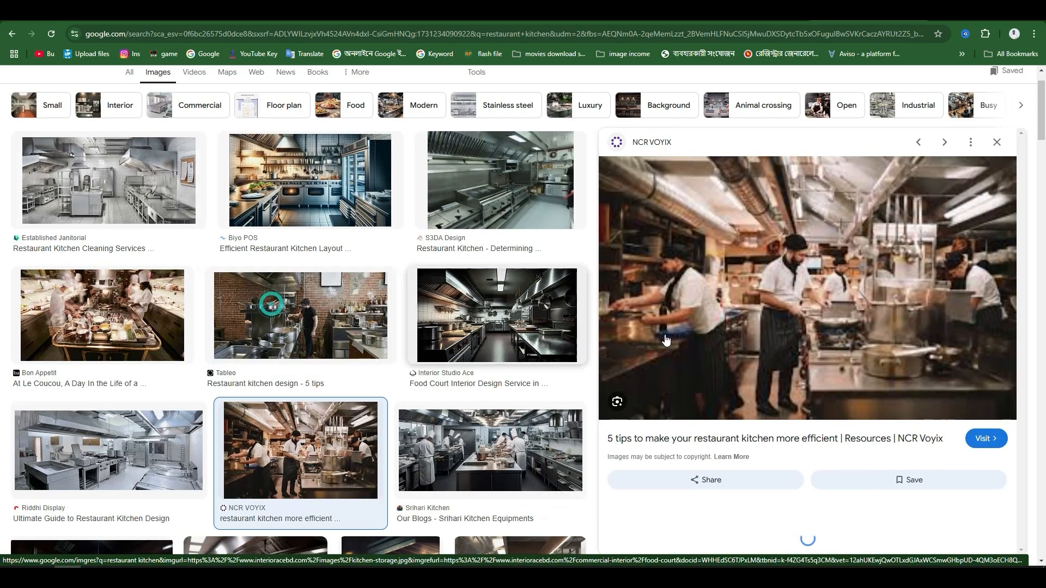
click(479, 472)
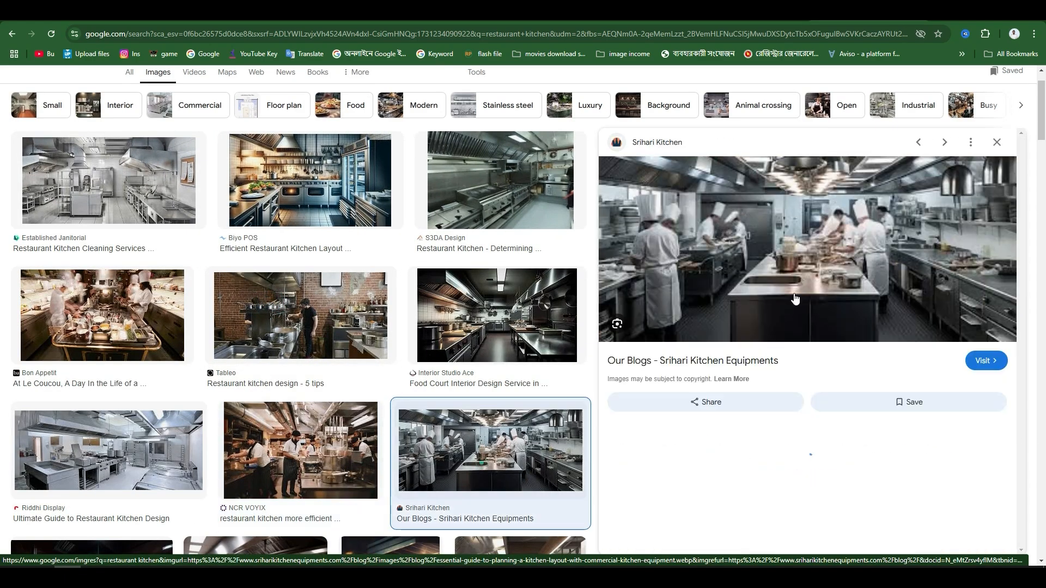
scroll(490, 337, down, 2)
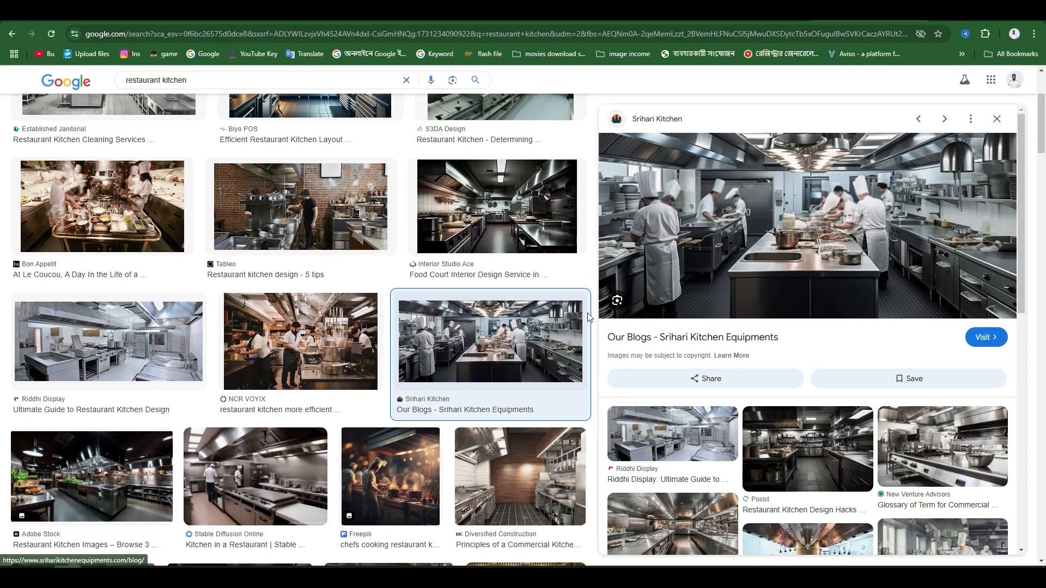
scroll(190, 419, down, 1)
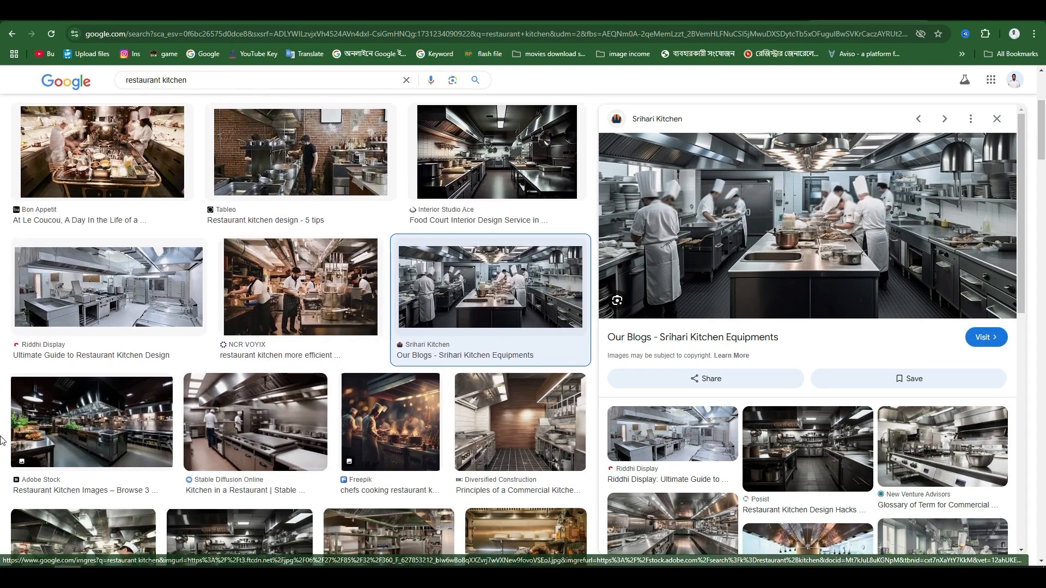
click(42, 430)
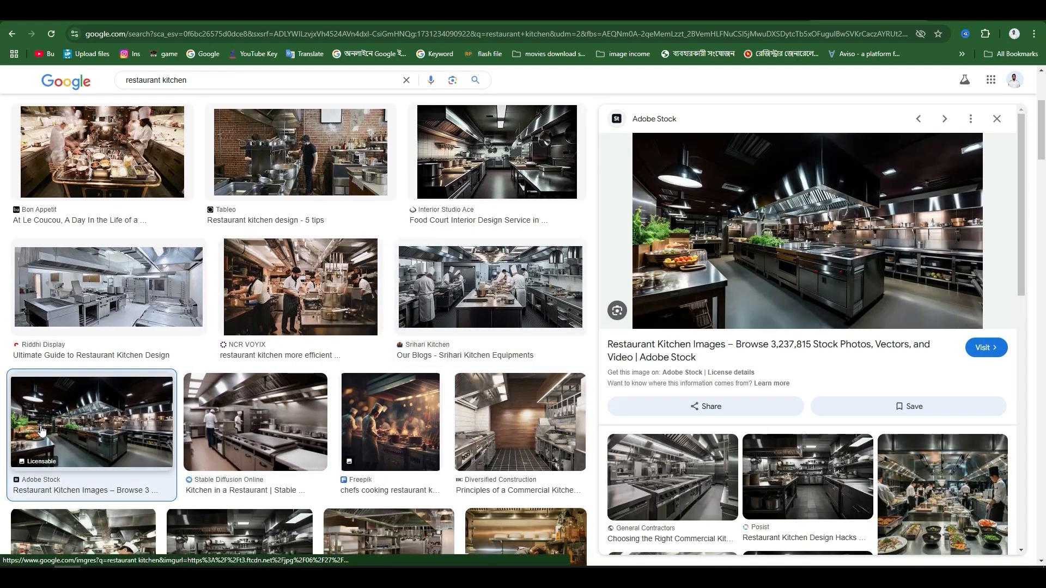
scroll(278, 310, down, 7)
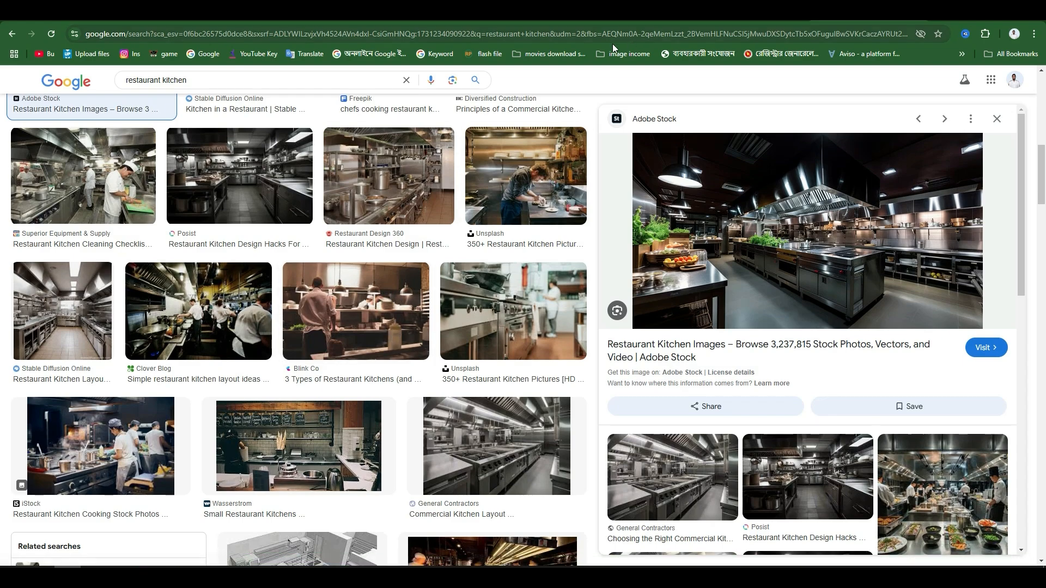
Examine the posts on the jobfor.free.nf sample site, comparing it with the kitchen image results and the hosting control panel.
click(303, 14)
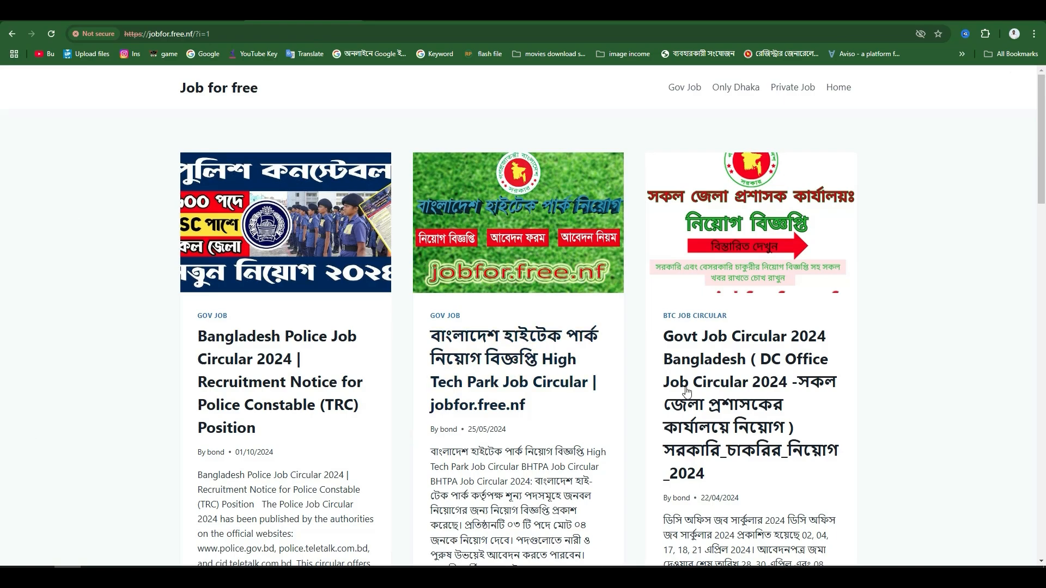
scroll(688, 399, down, 5)
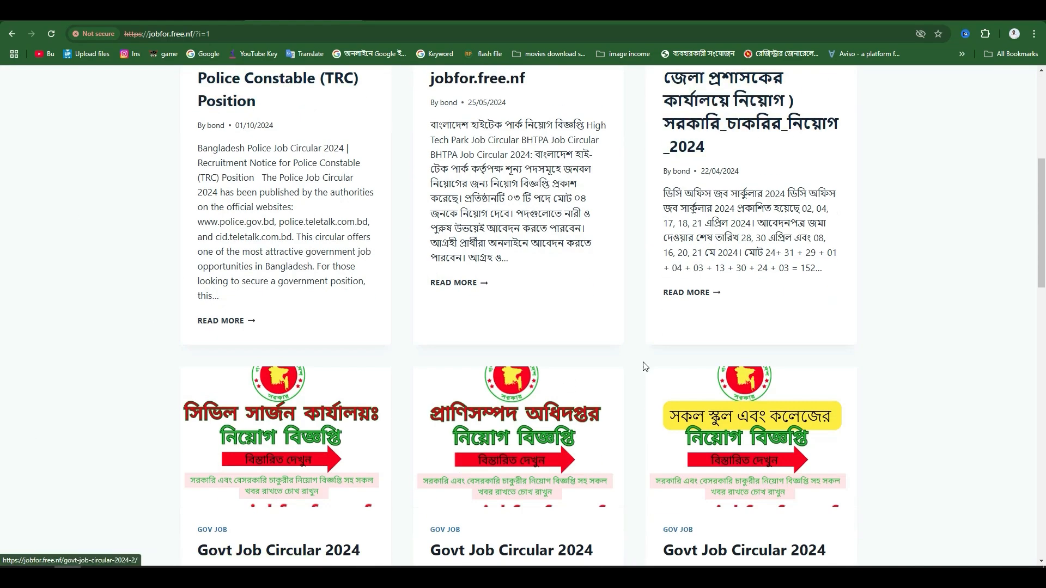
click(868, 15)
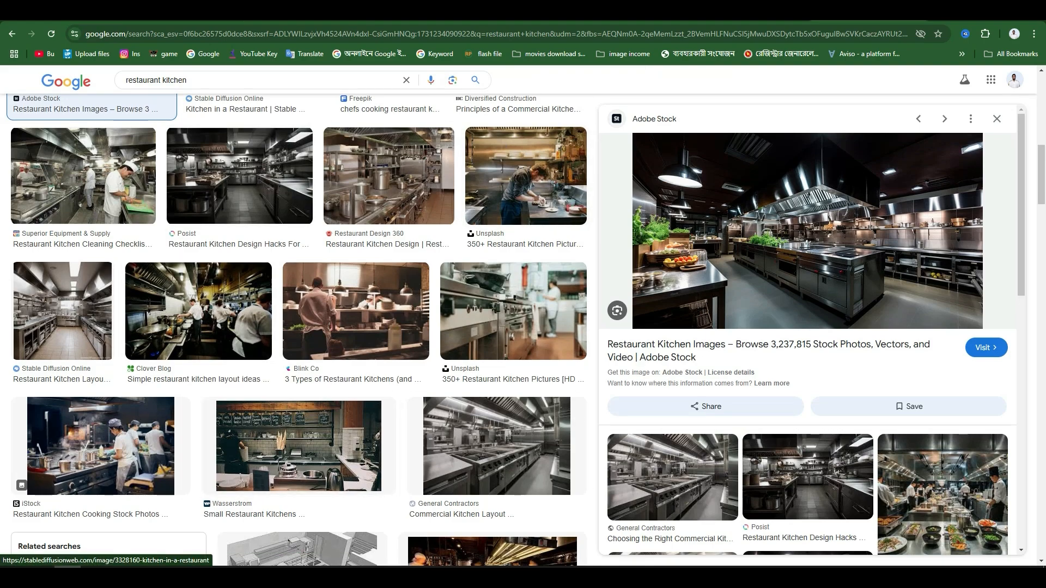
click(302, 14)
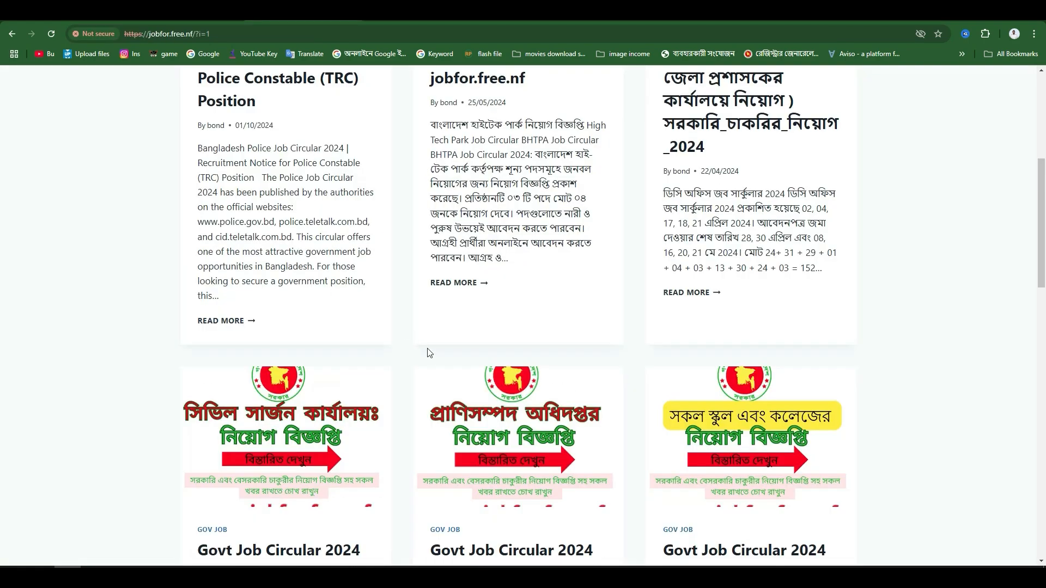
scroll(427, 352, down, 3)
click(189, 14)
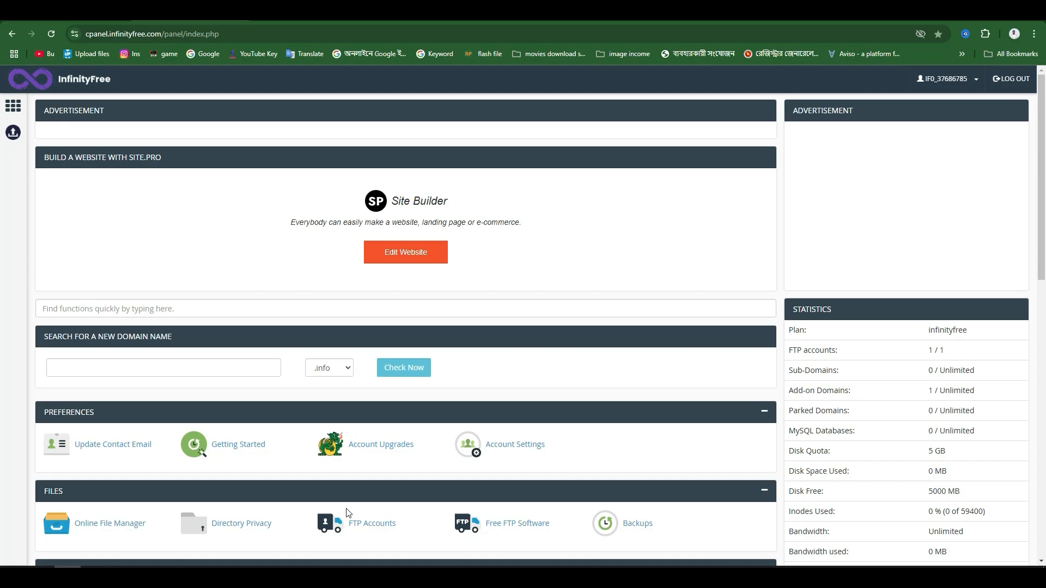
click(338, 14)
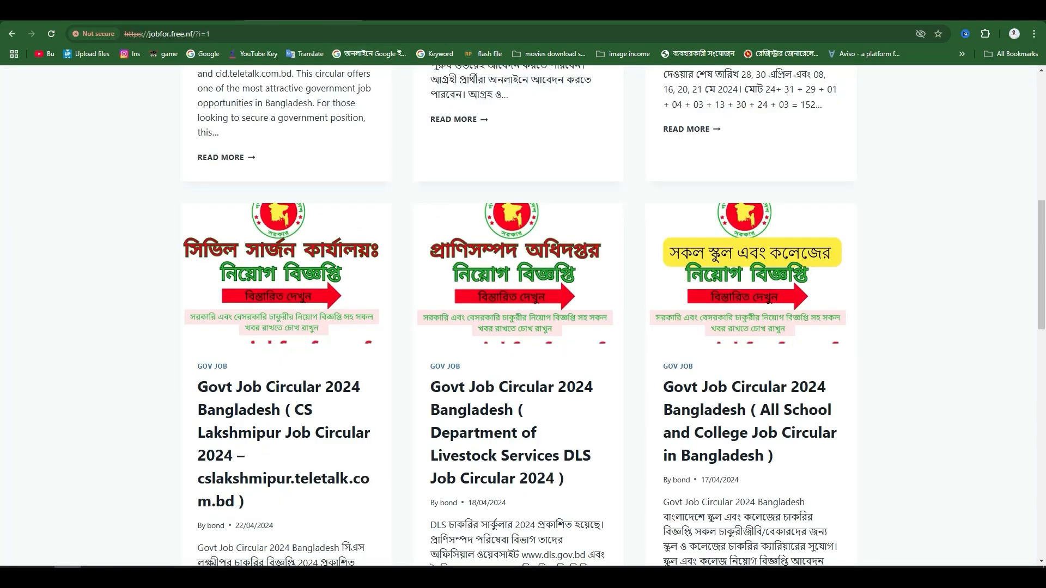
scroll(642, 391, up, 9)
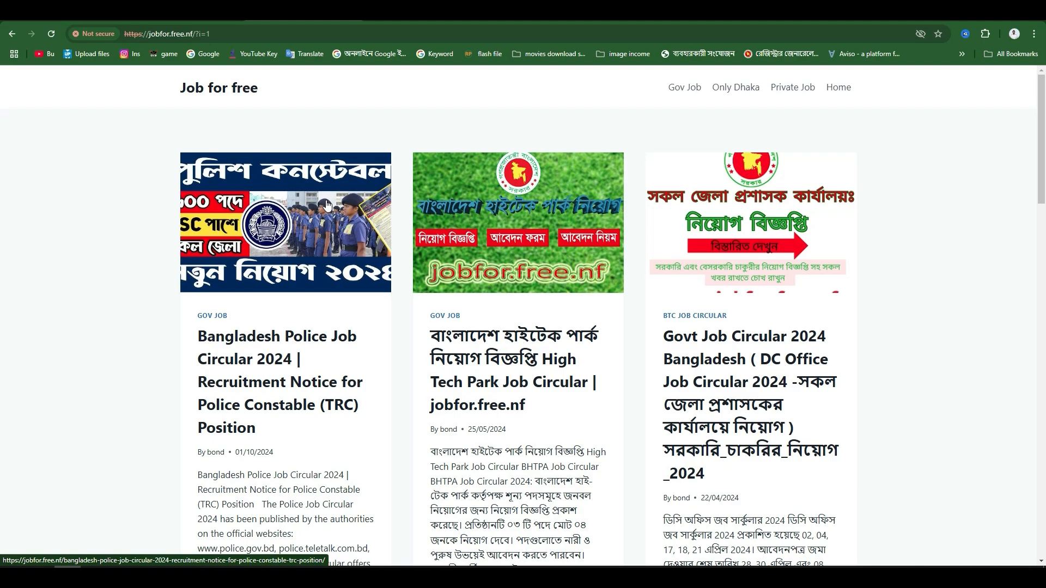
Return to the hosting control panel and look over its preferences, files, databases and domains sections.
click(183, 13)
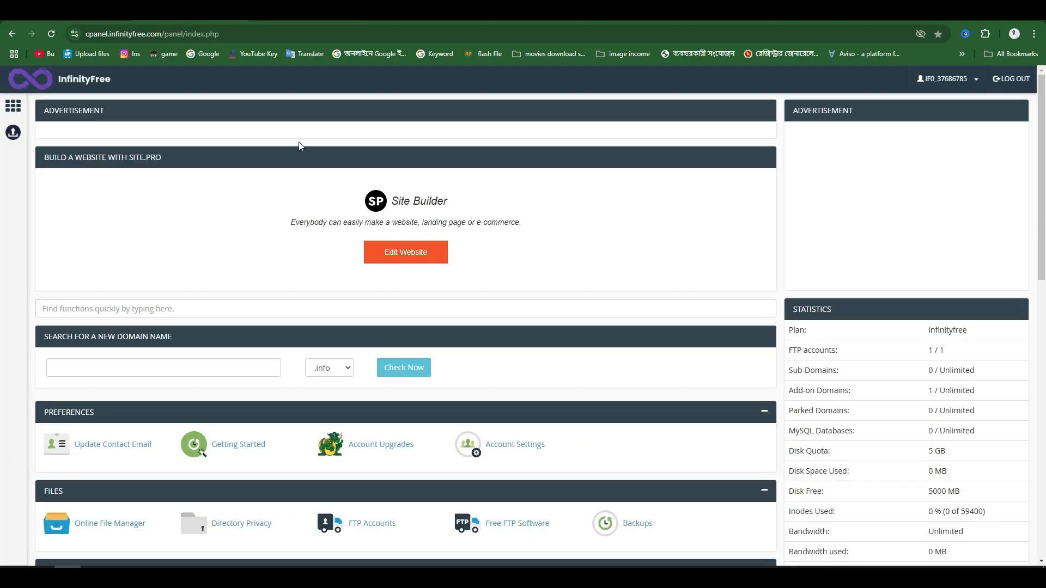
click(77, 13)
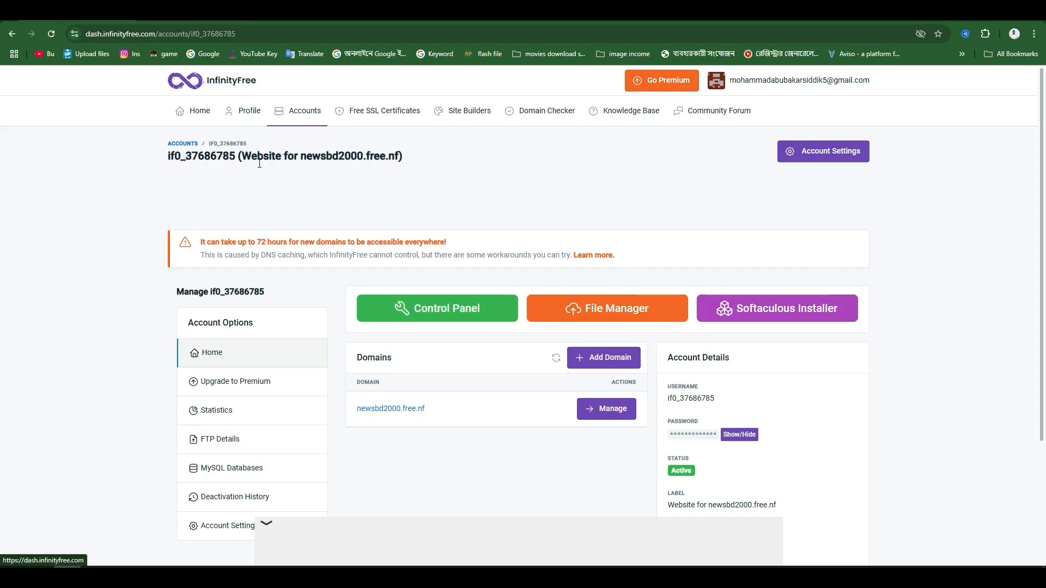
click(183, 13)
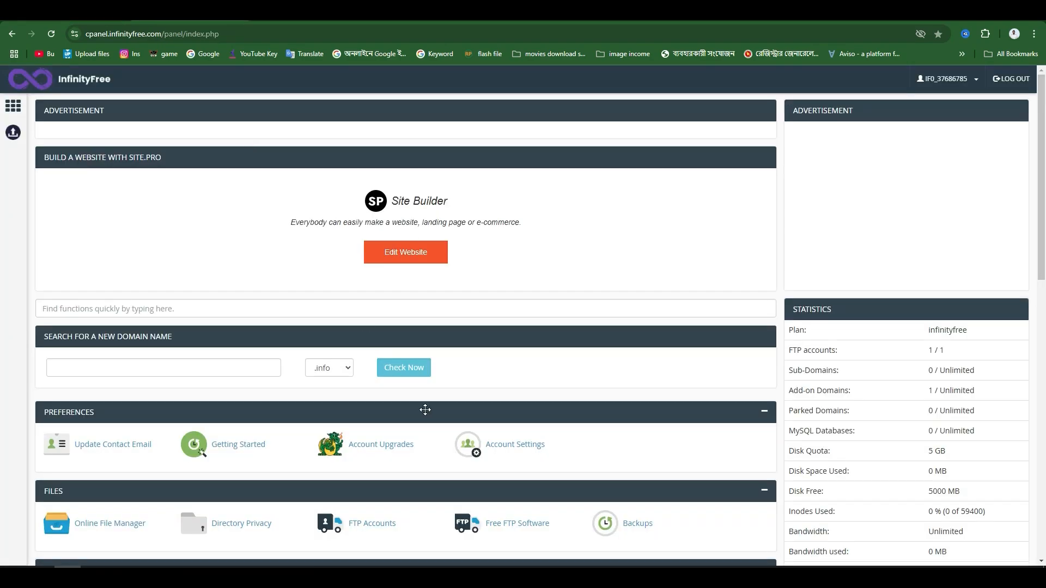
scroll(425, 410, down, 3)
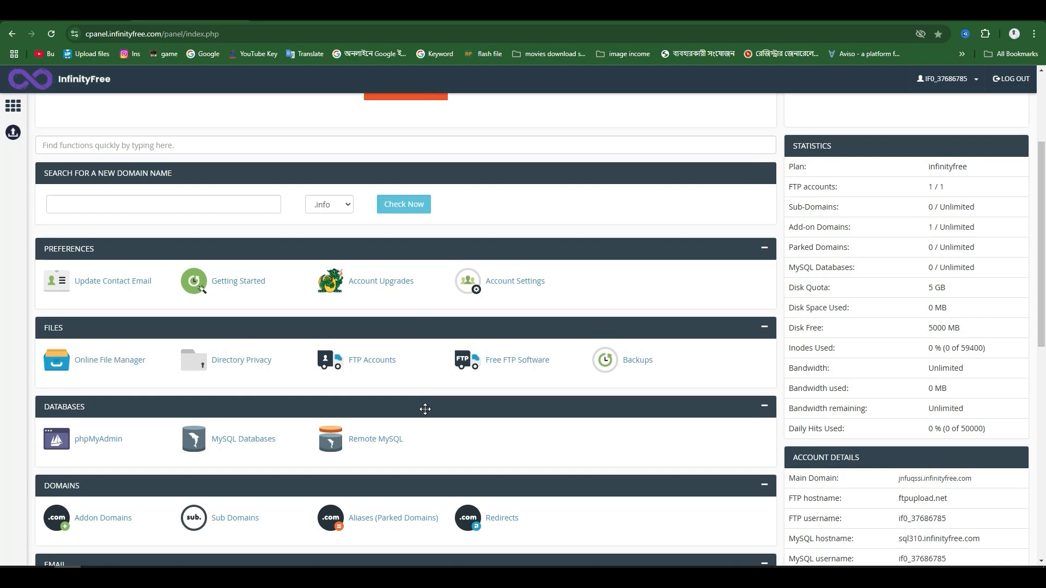
scroll(426, 409, down, 3)
scroll(426, 409, up, 6)
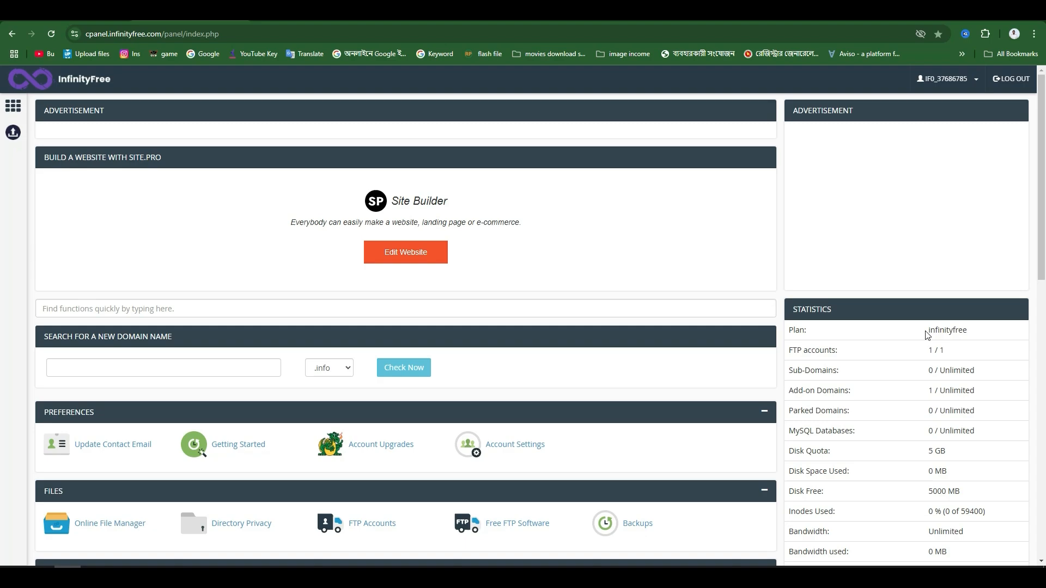
Examine the plan, sub-domain, add-on domain and disk statistics, and look through the remaining control panel sections down to support.
drag(926, 330, 983, 332)
drag(924, 354, 980, 371)
scroll(938, 403, down, 1)
scroll(938, 403, down, 1)
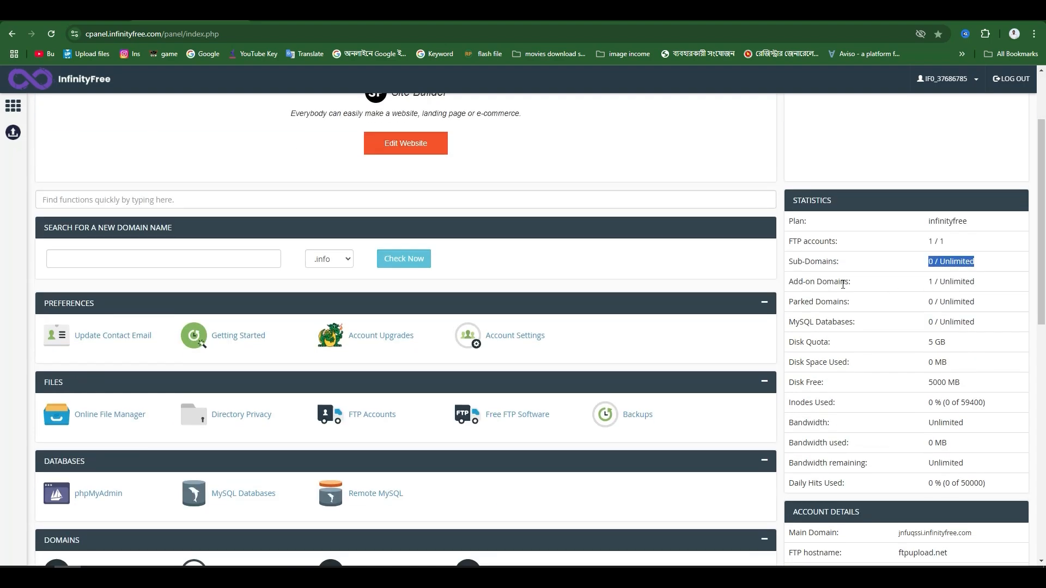
click(929, 282)
double_click(953, 281)
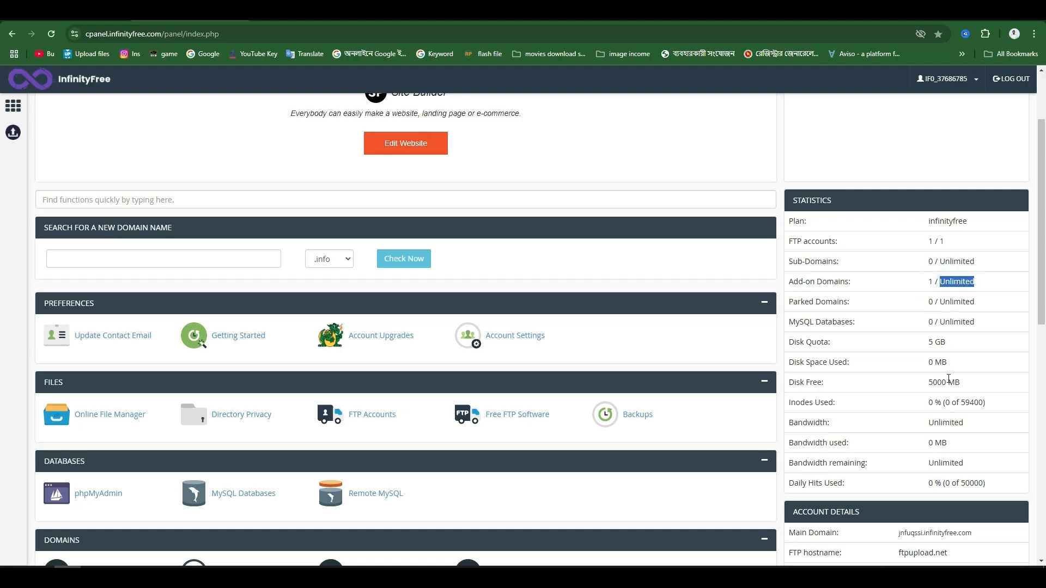
triple_click(931, 342)
triple_click(934, 341)
double_click(933, 388)
scroll(226, 294, down, 7)
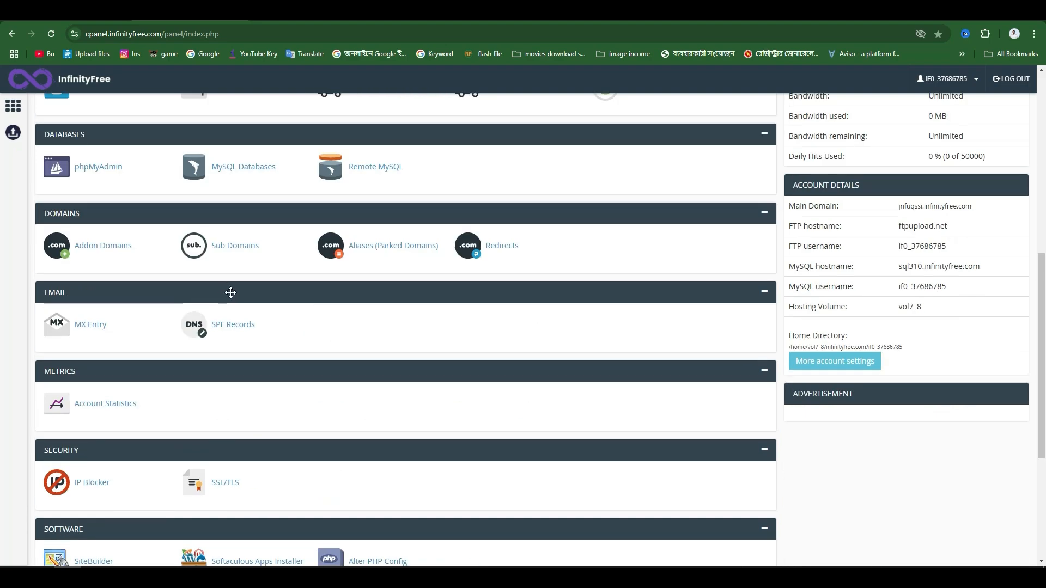
scroll(501, 280, down, 4)
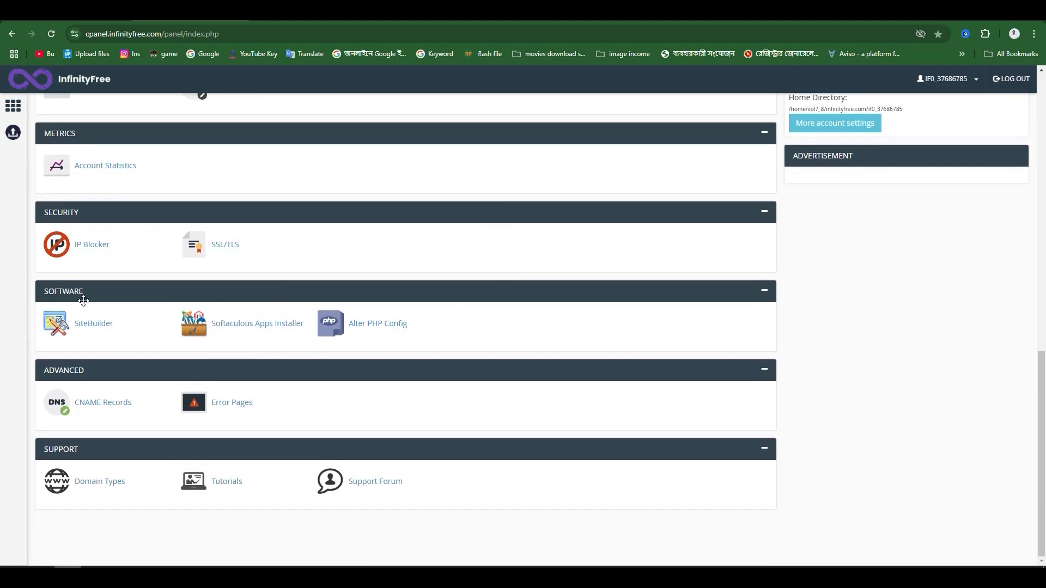
scroll(155, 246, up, 12)
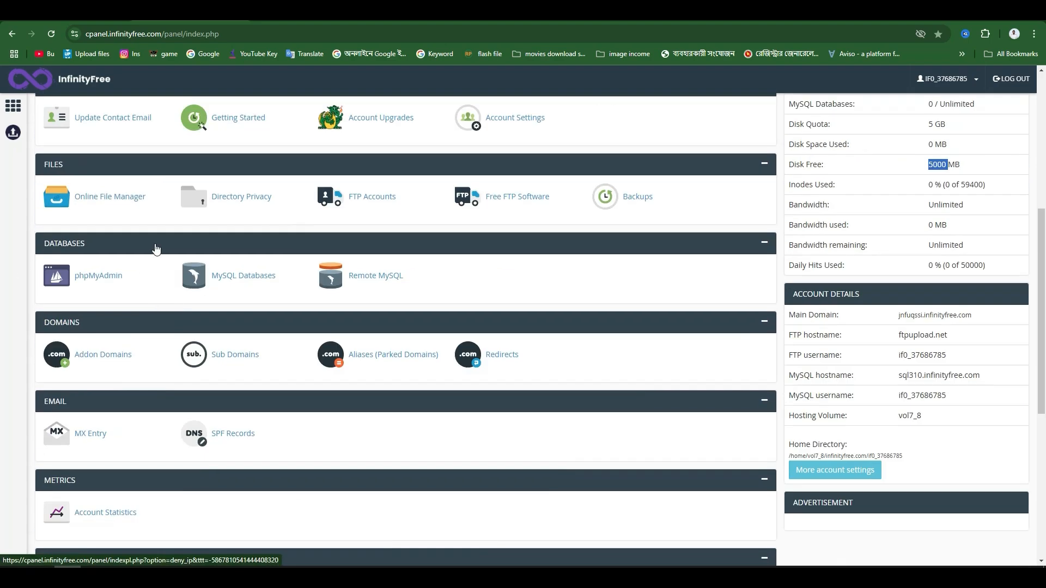
Reopen the control panel from the newsbd2000.free.nf account dashboard and launch the Softaculous Apps Installer.
click(67, 16)
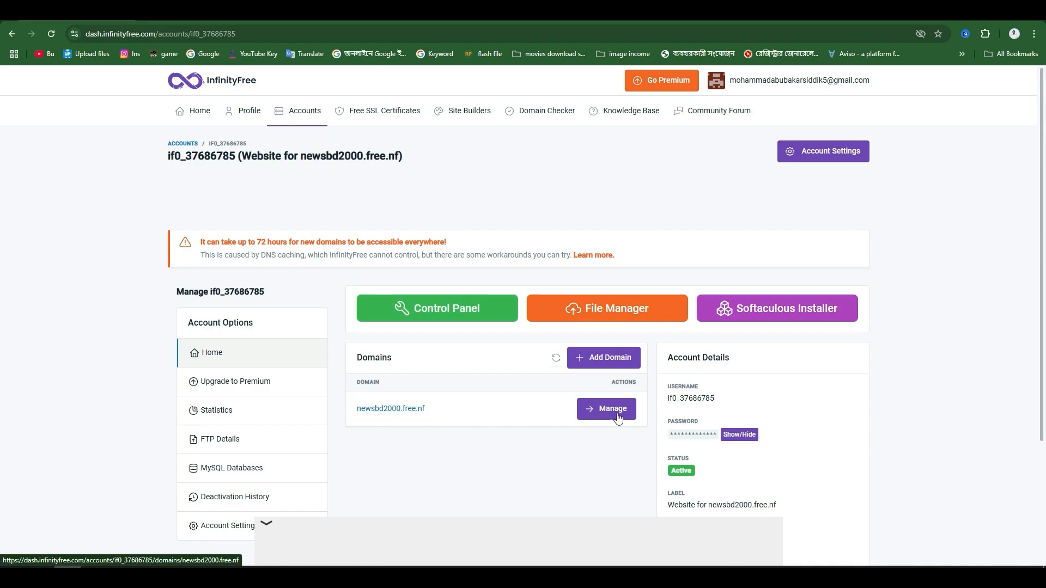
click(425, 308)
scroll(234, 139, down, 3)
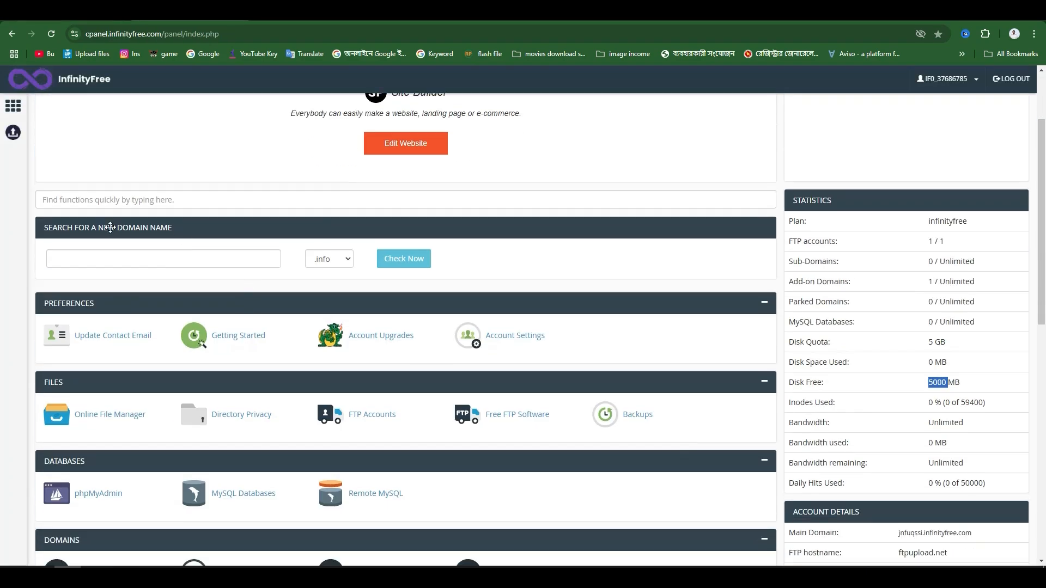
scroll(257, 399, up, 3)
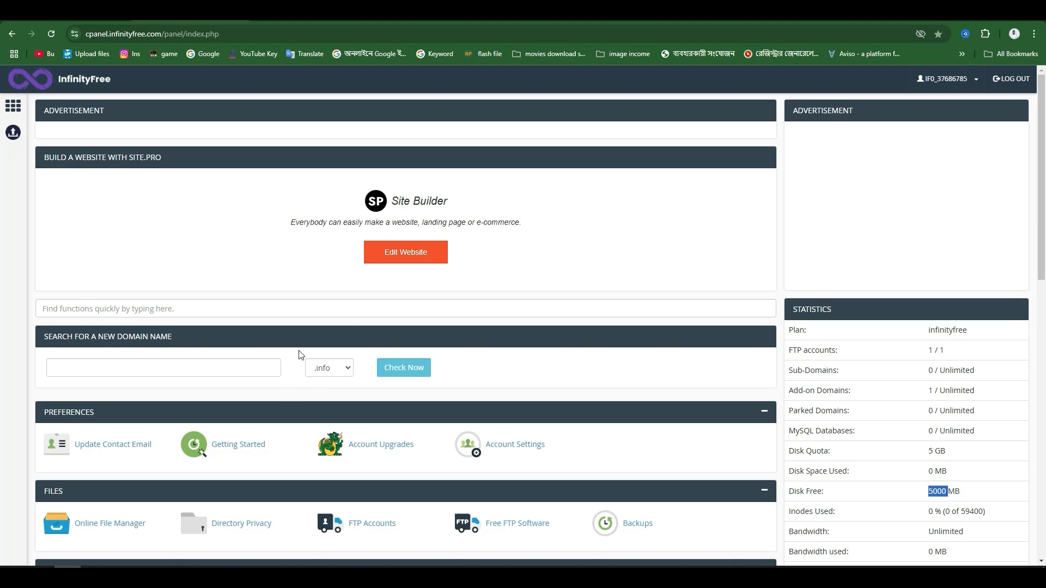
scroll(325, 279, down, 9)
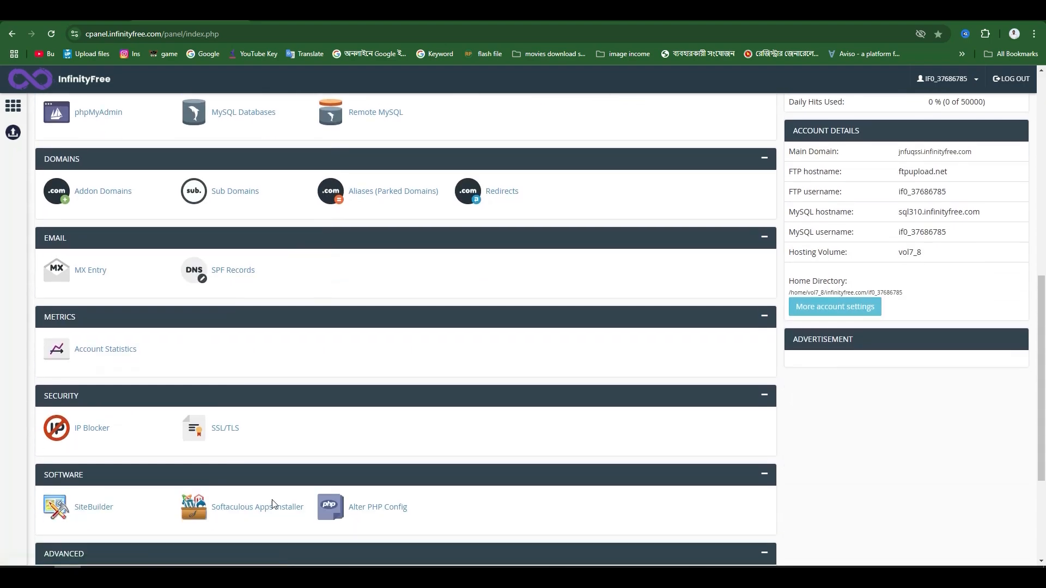
scroll(229, 480, down, 1)
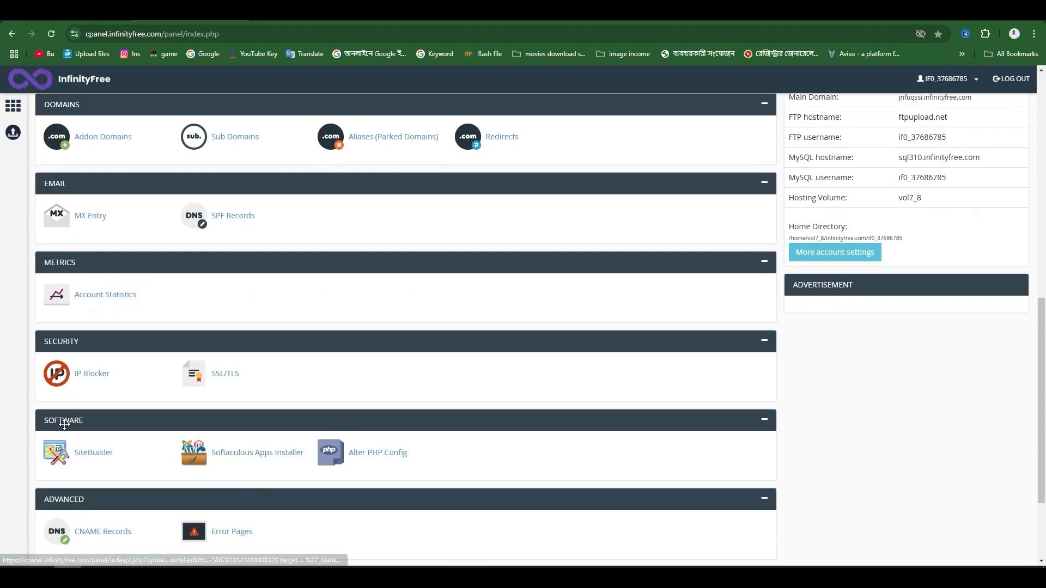
click(246, 455)
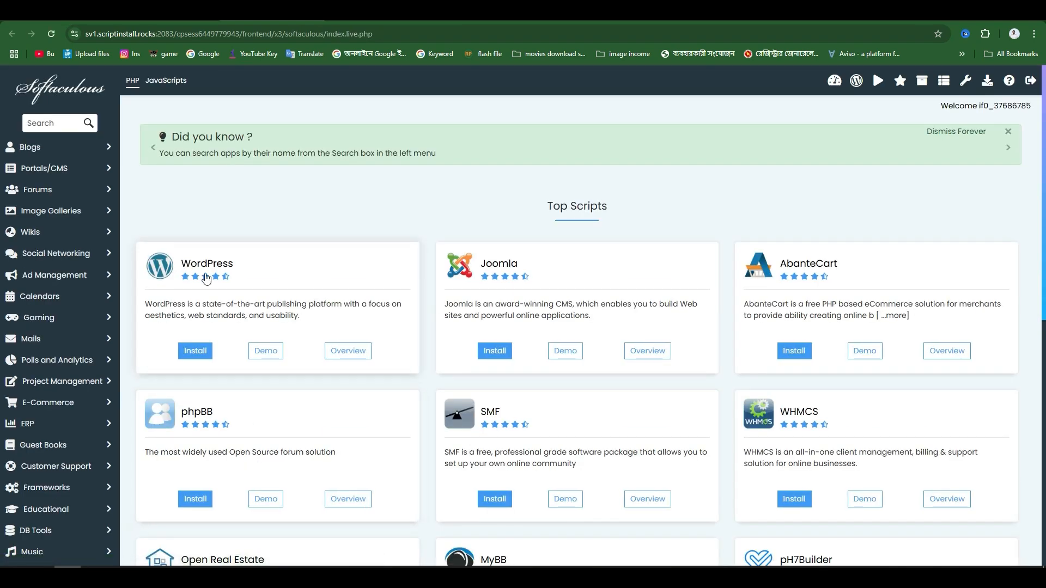
Look over the top scripts and open the installation form for WordPress.
scroll(763, 294, down, 2)
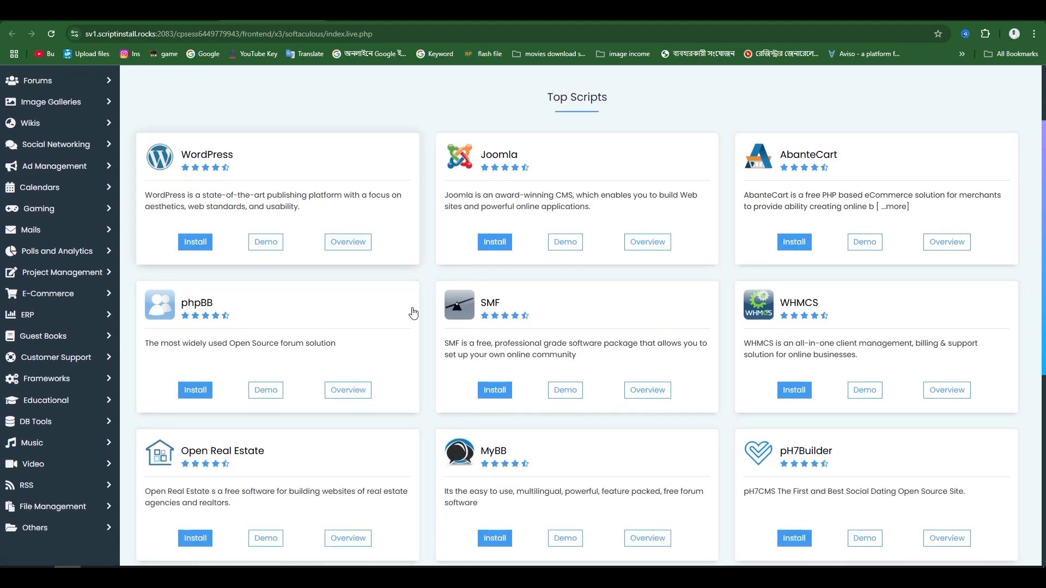
scroll(610, 296, up, 2)
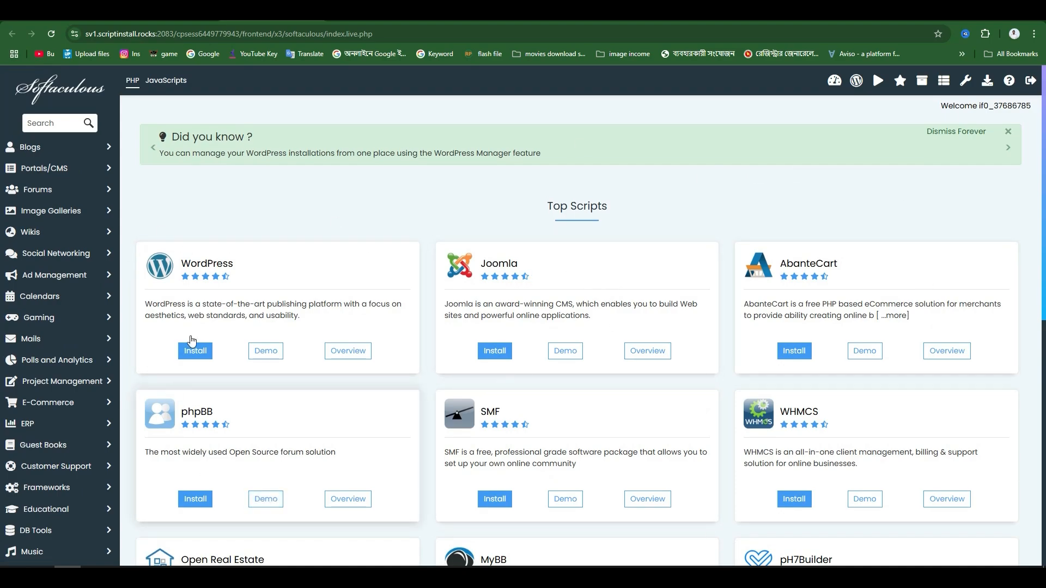
click(195, 353)
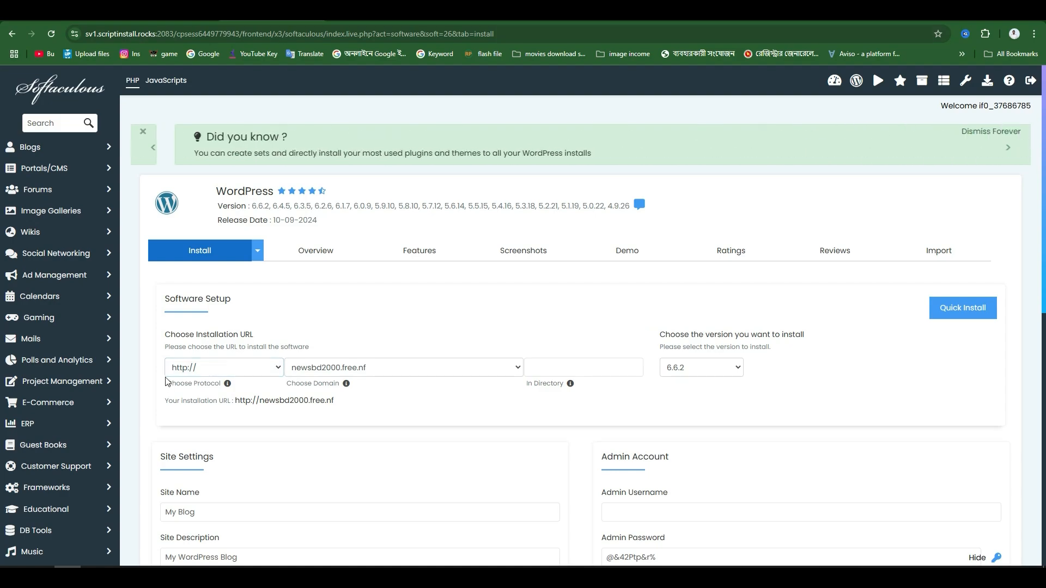
View the installation protocol options and compare them with the full addresses of facebook.com and daraz.com.
click(186, 370)
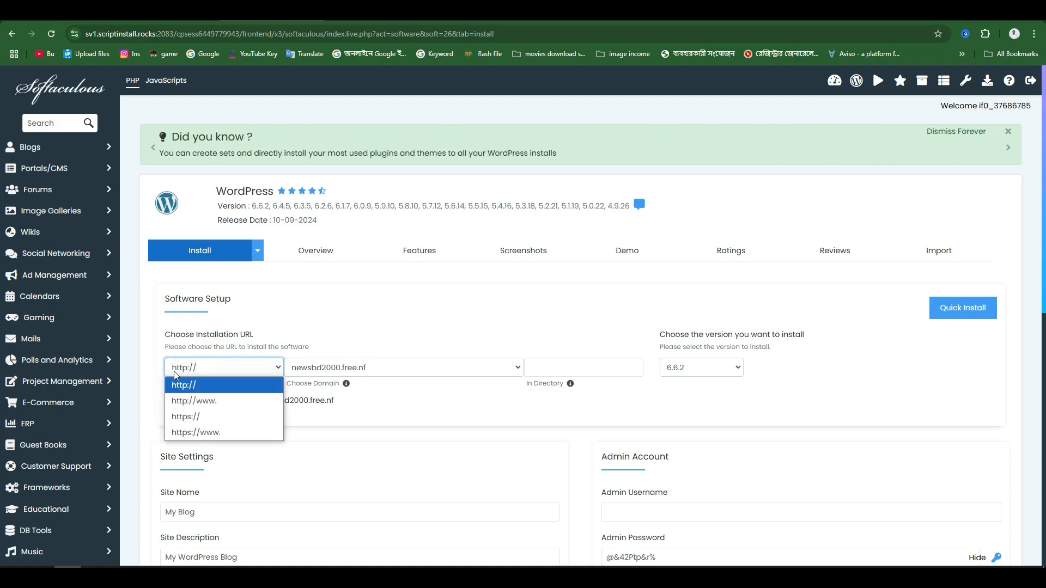
click(664, 17)
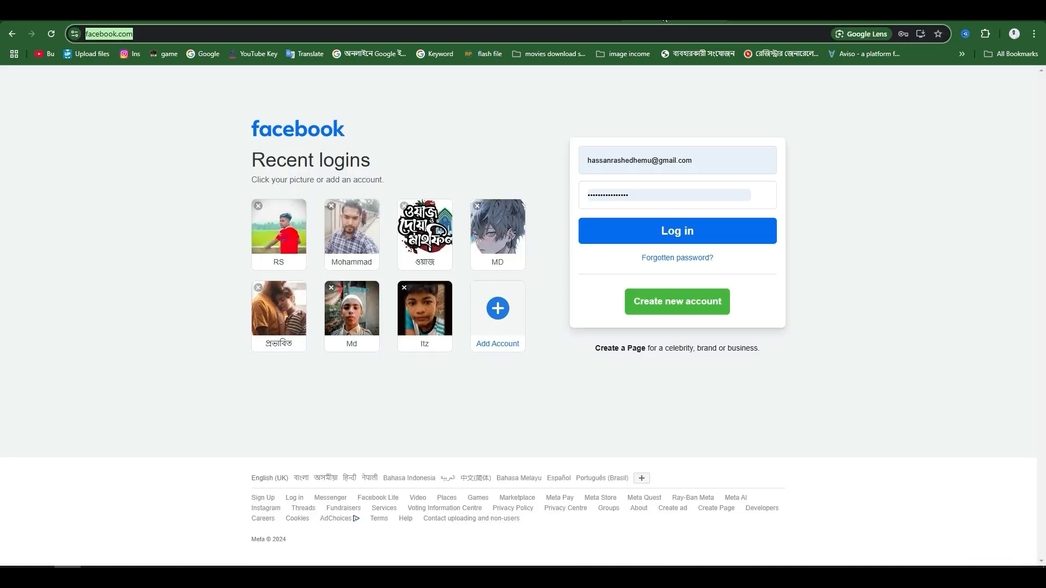
click(115, 33)
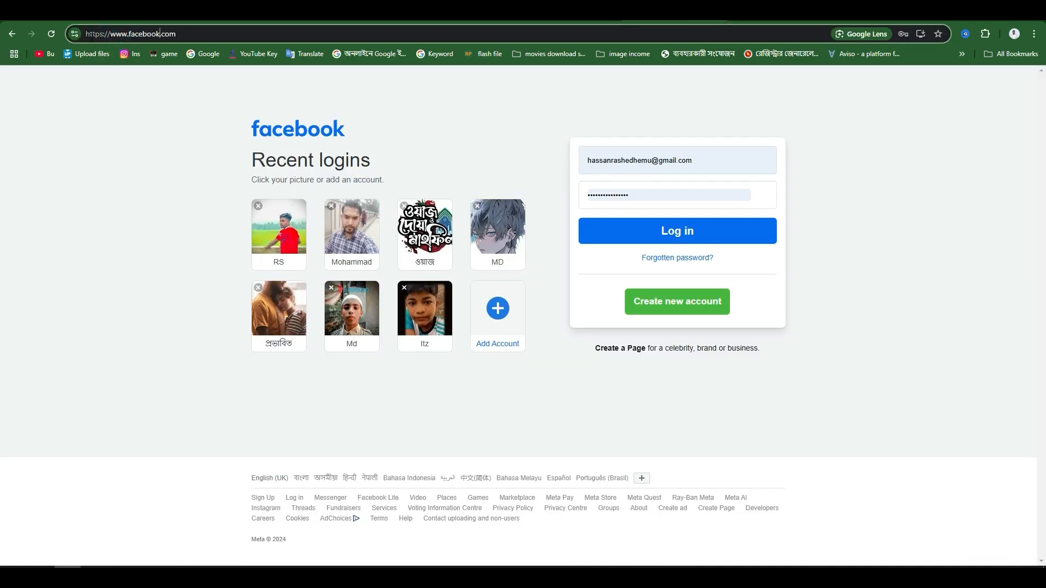
double_click(95, 34)
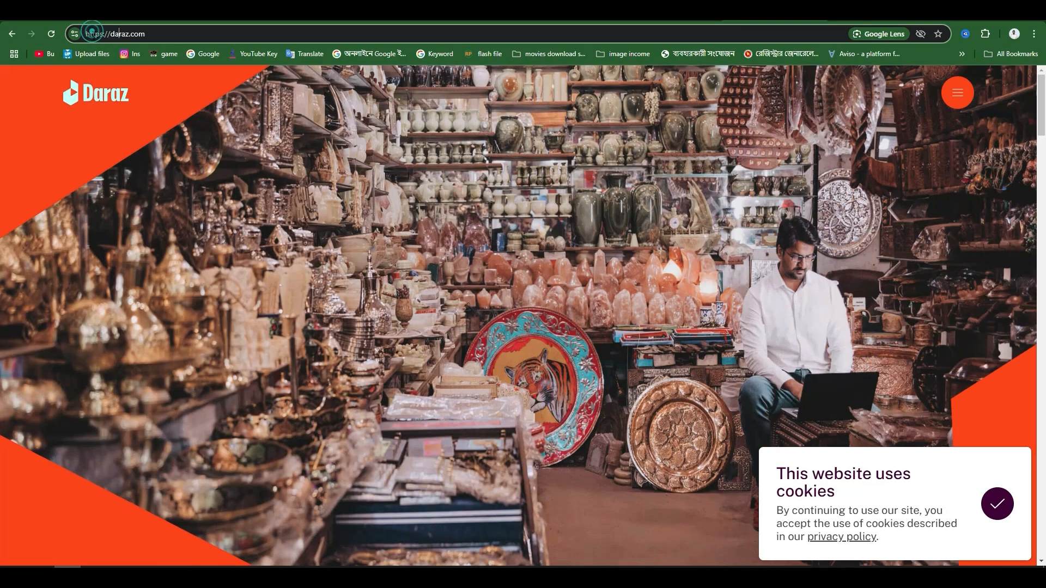
click(102, 33)
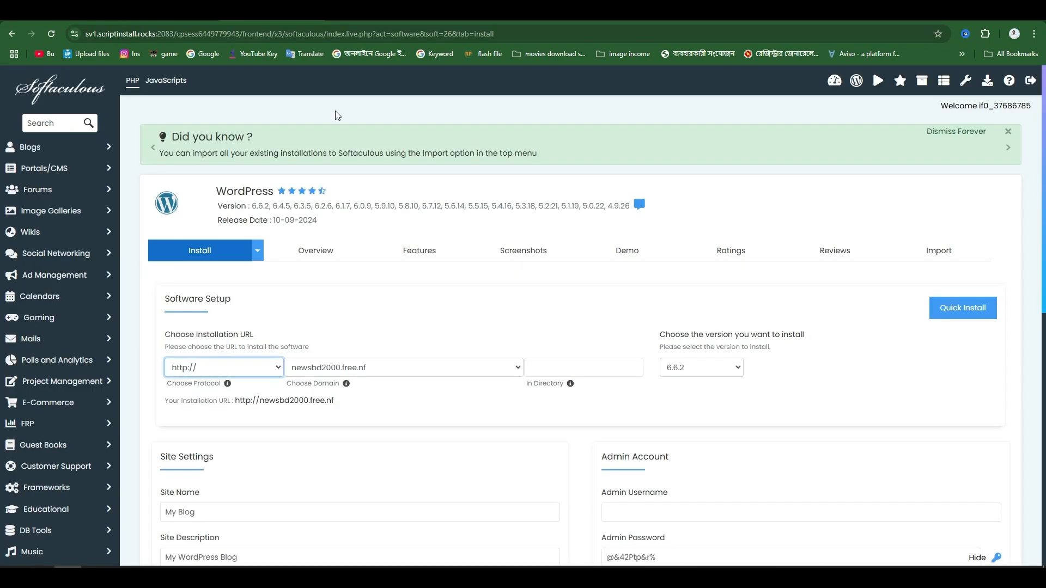
scroll(252, 258, down, 3)
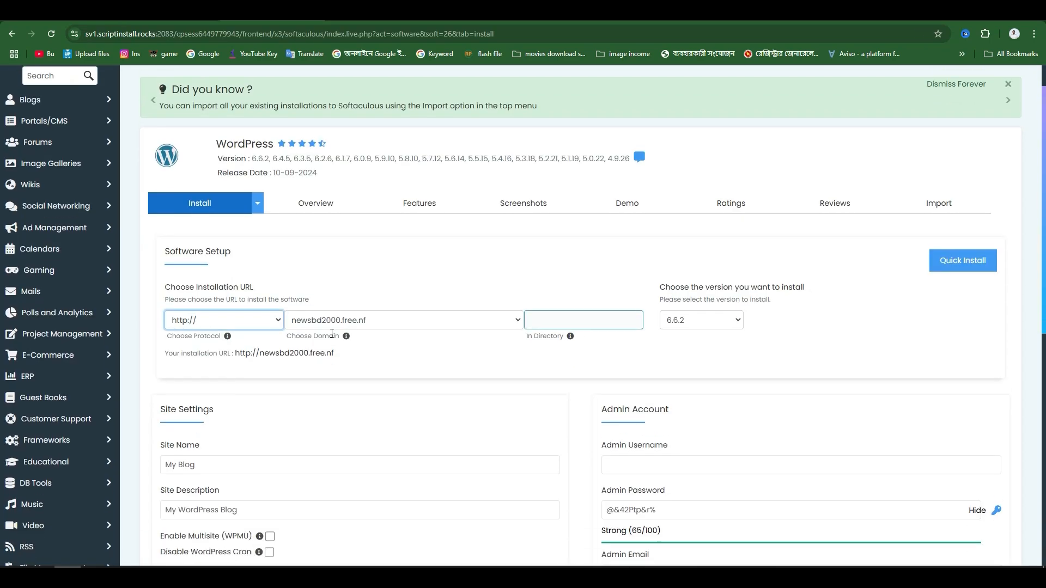
click(252, 258)
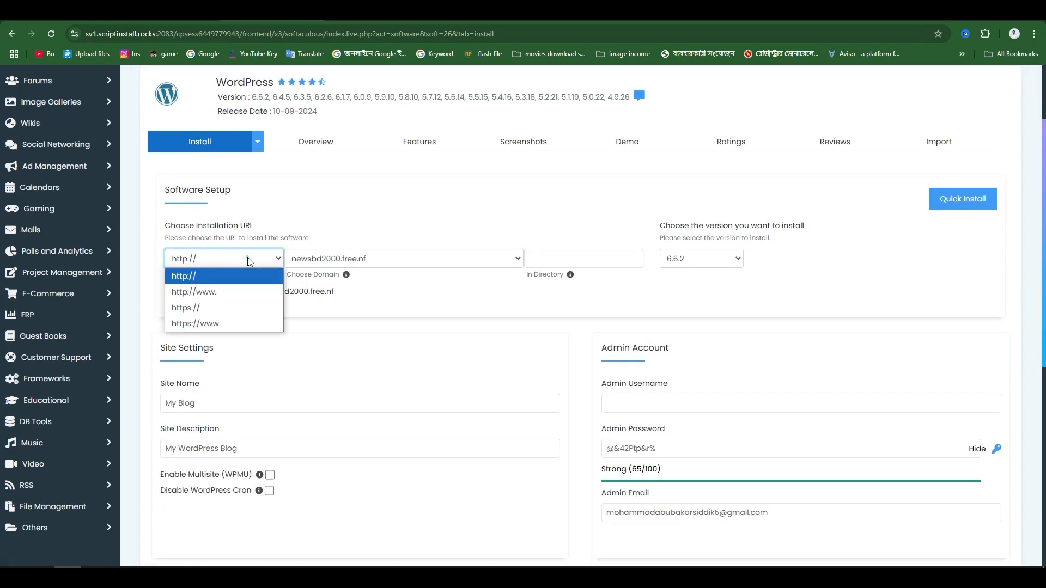
click(214, 307)
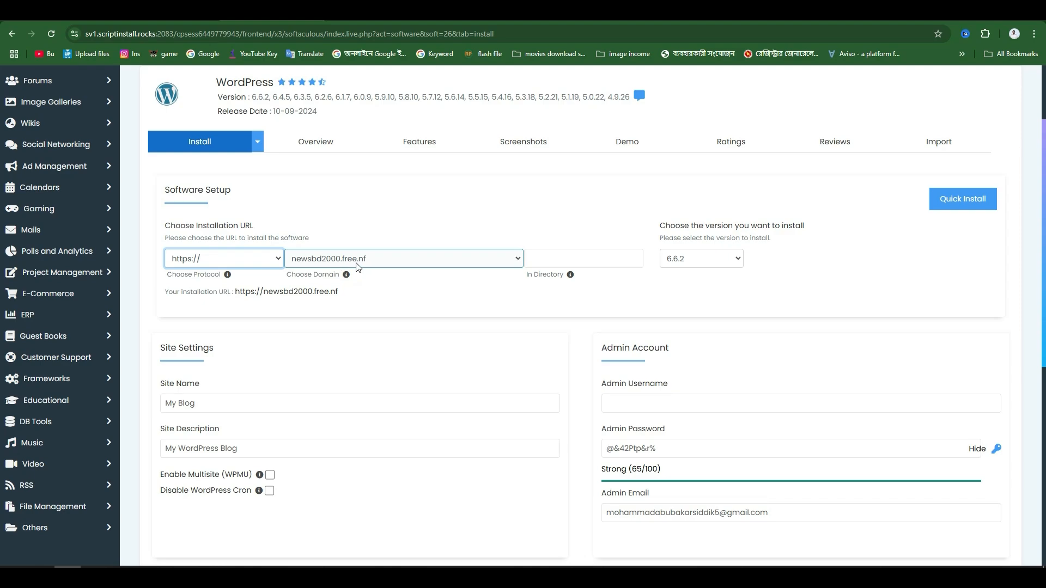
key(Tab)
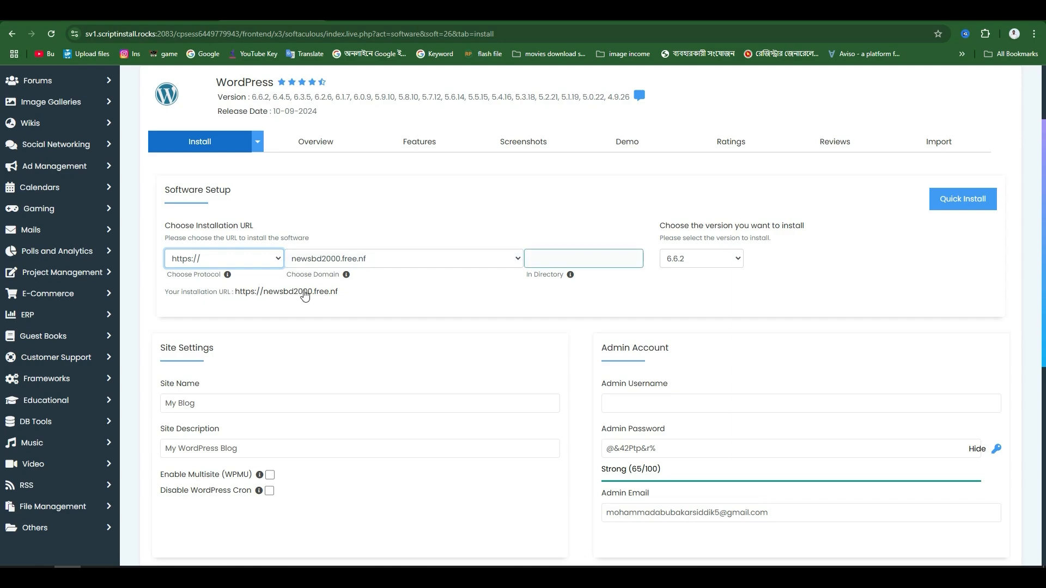
Look through the daraz.com page and its address, and return to the WordPress installation form.
click(225, 295)
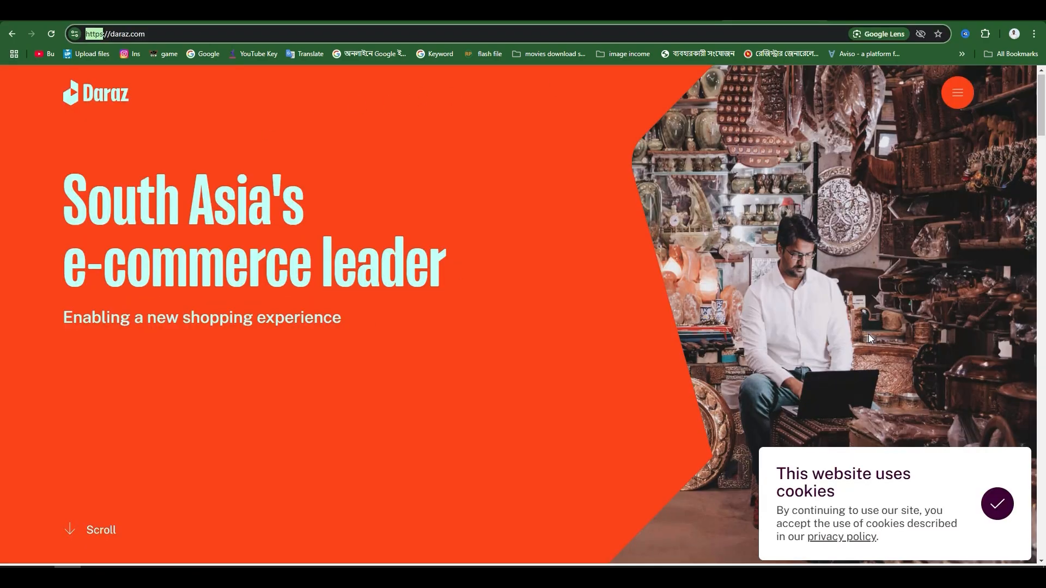
scroll(372, 384, down, 12)
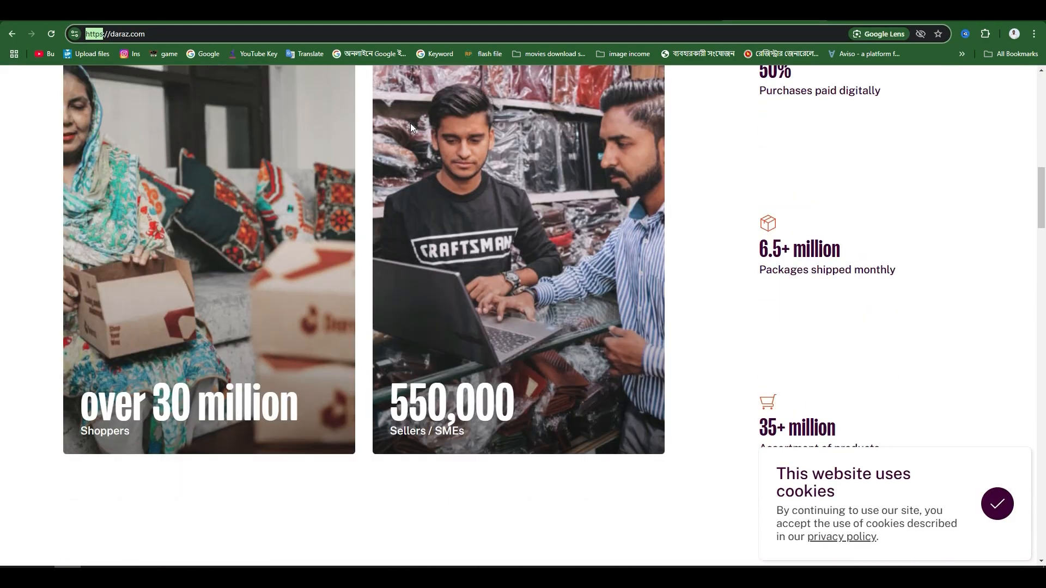
click(155, 33)
click(272, 12)
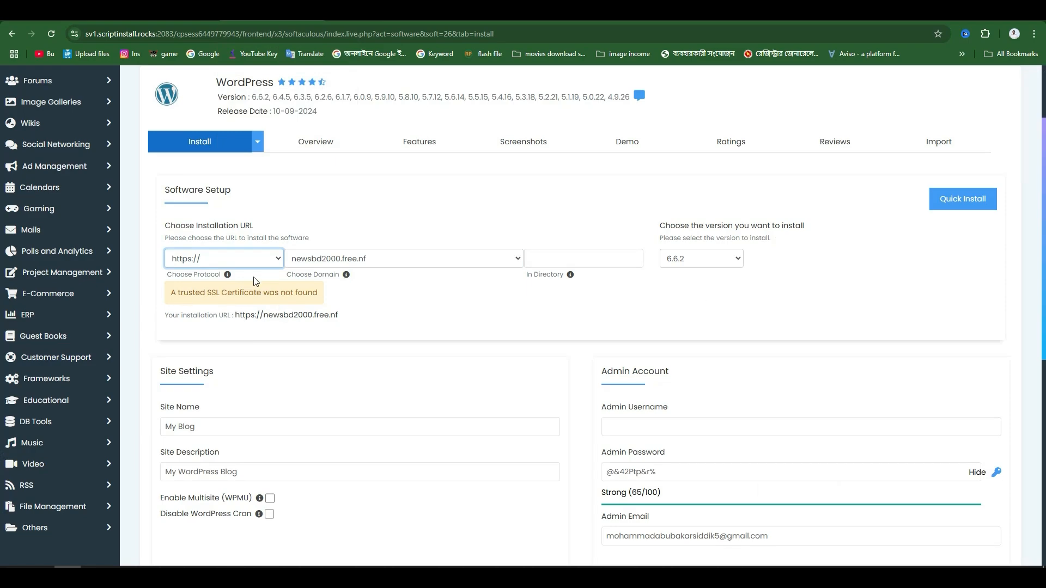
click(249, 259)
click(185, 273)
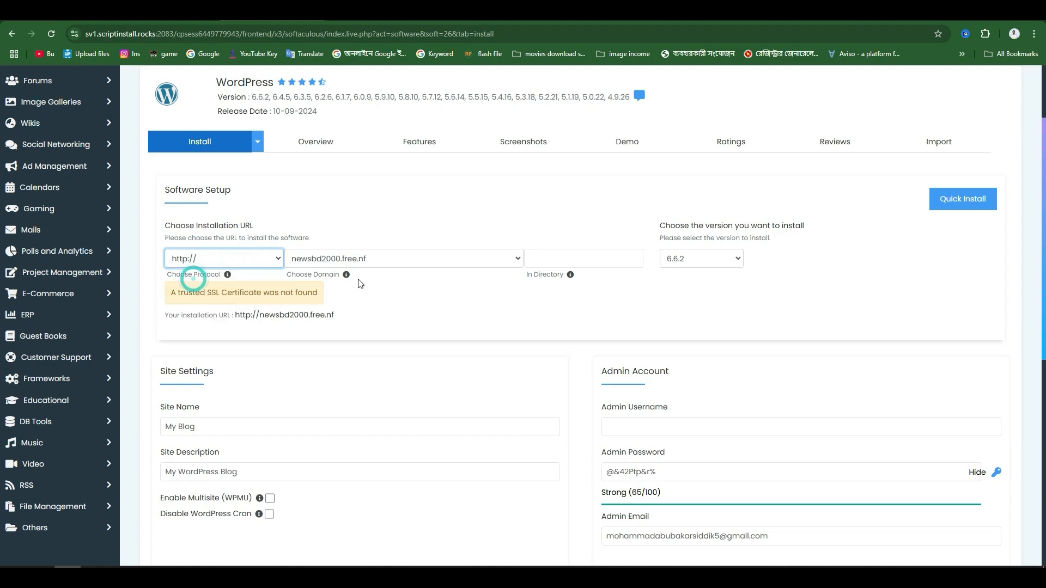
click(554, 260)
Review the available WordPress versions and choose 6.6.2 as the one to install.
click(698, 260)
drag(656, 225, 811, 234)
click(784, 254)
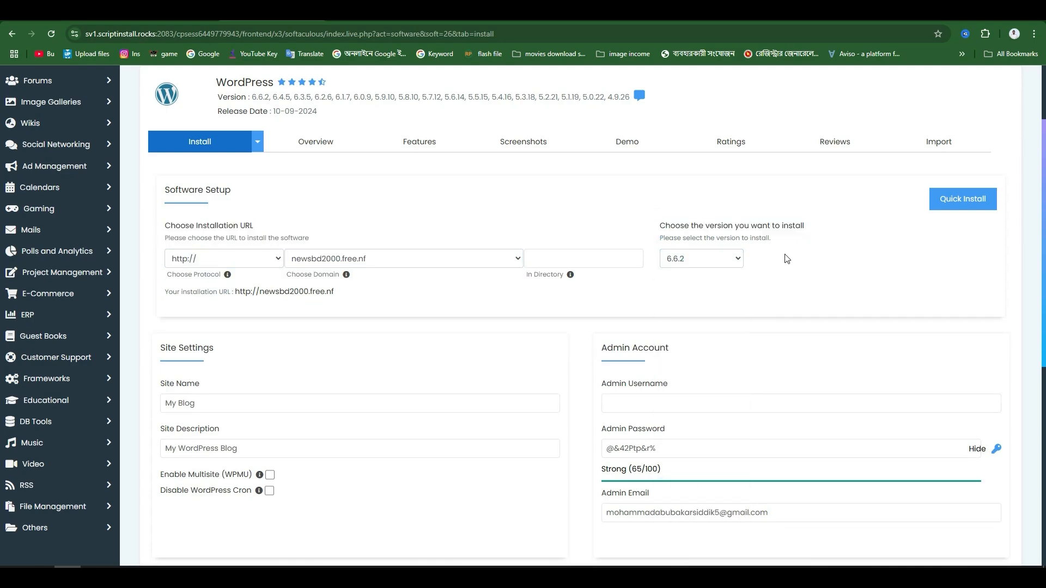
click(691, 261)
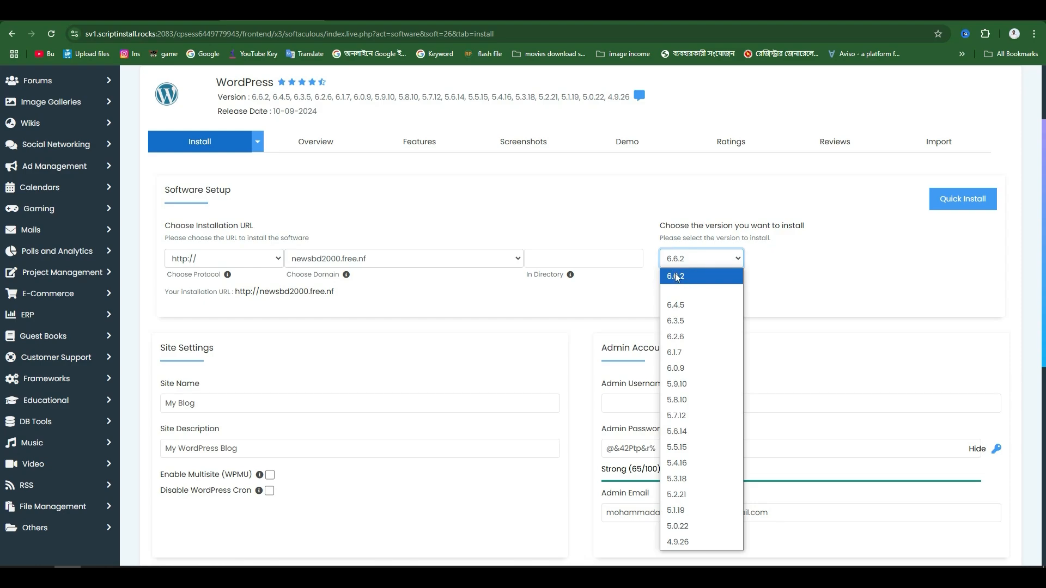
click(513, 306)
click(718, 265)
click(688, 279)
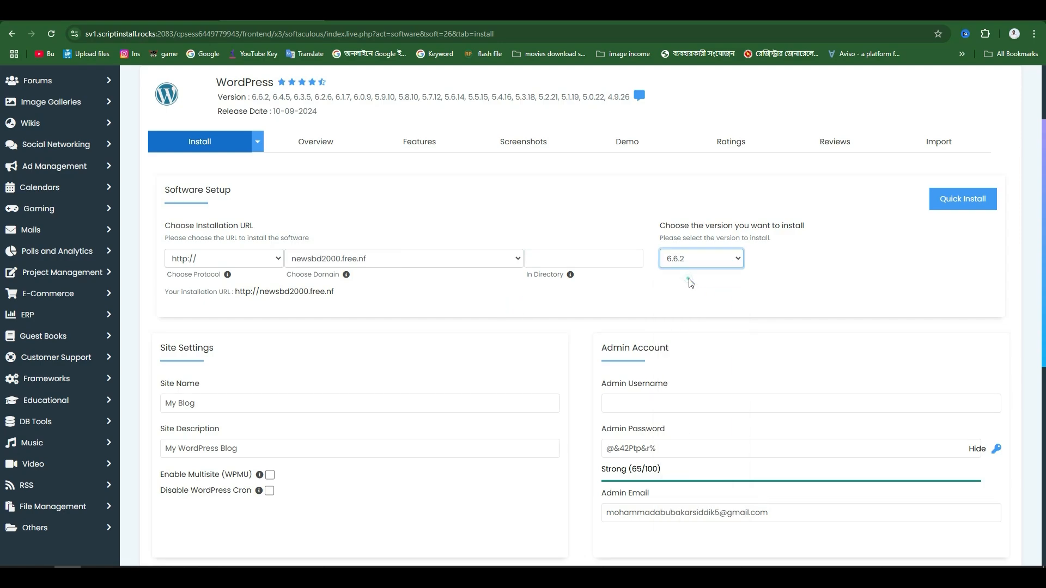
Fill in the WordPress admin username as bond.
scroll(708, 281, down, 2)
click(768, 300)
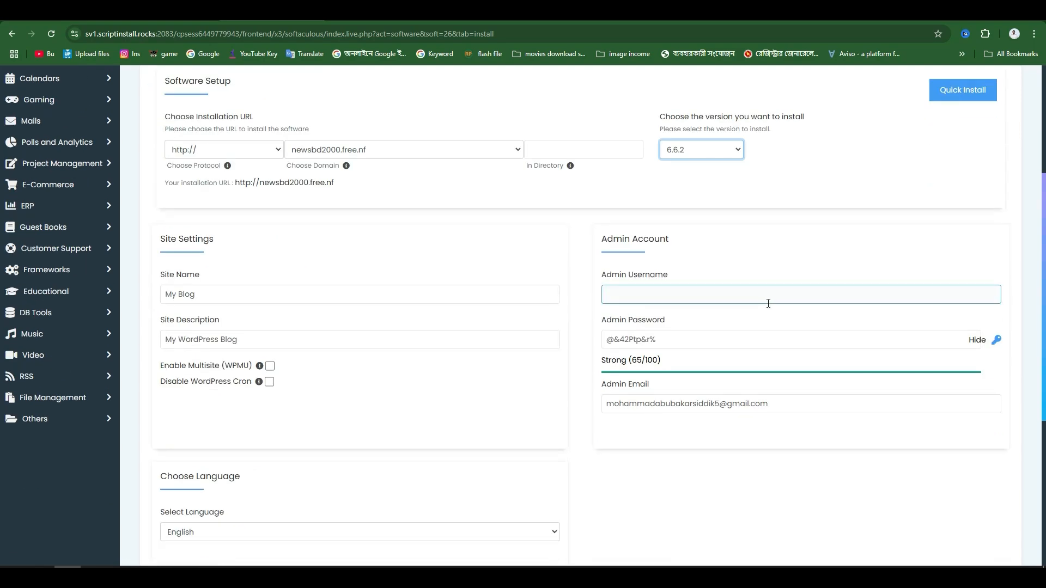
click(665, 293)
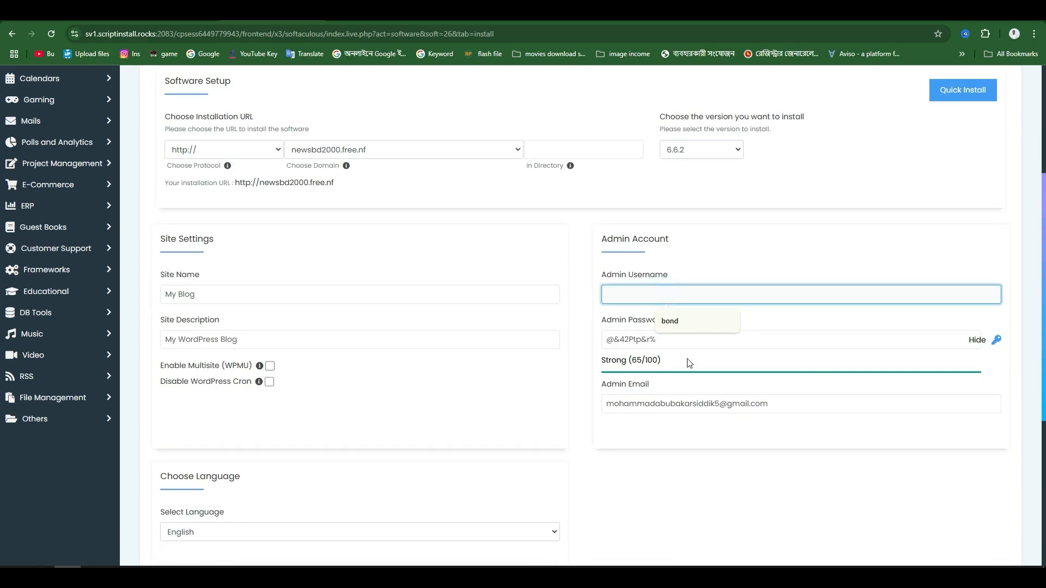
click(684, 320)
Replace the generated admin password with a custom account password, keep it hidden, and change the admin username to bond1.
click(696, 341)
triple_click(845, 341)
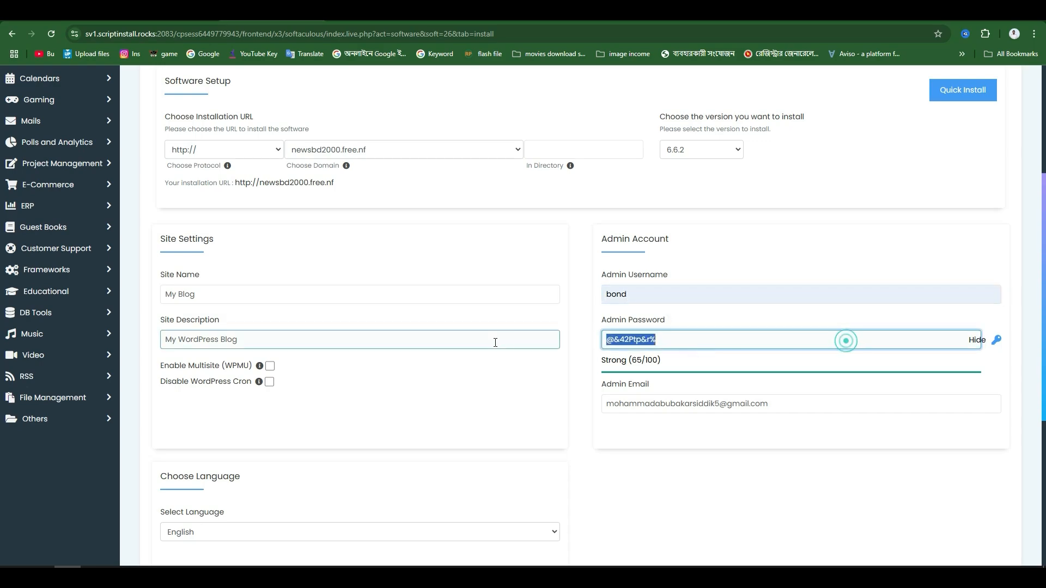
click(975, 341)
drag(637, 339, 476, 355)
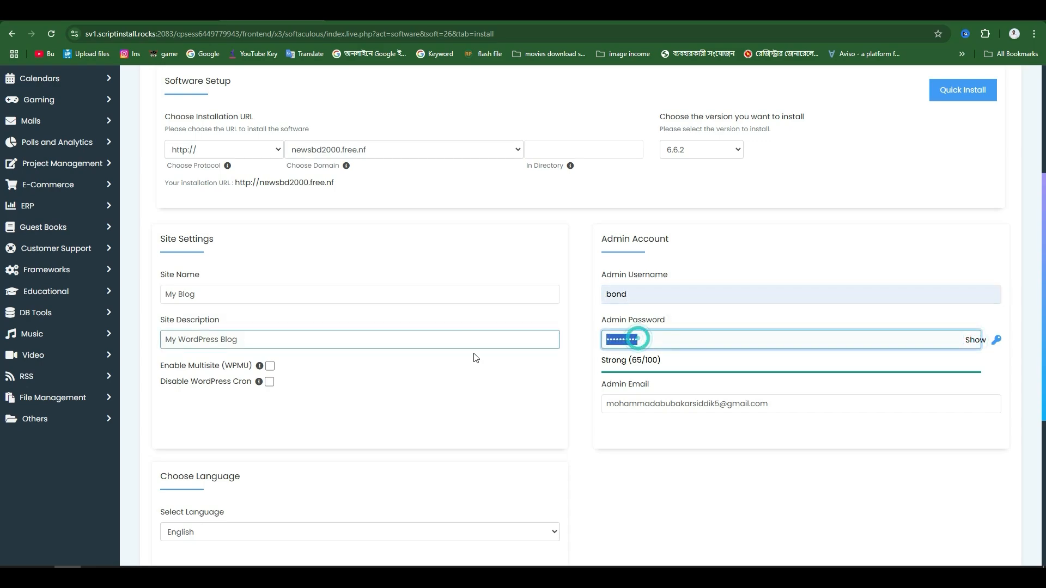
key(BackSpace)
text(••••••••••••••)
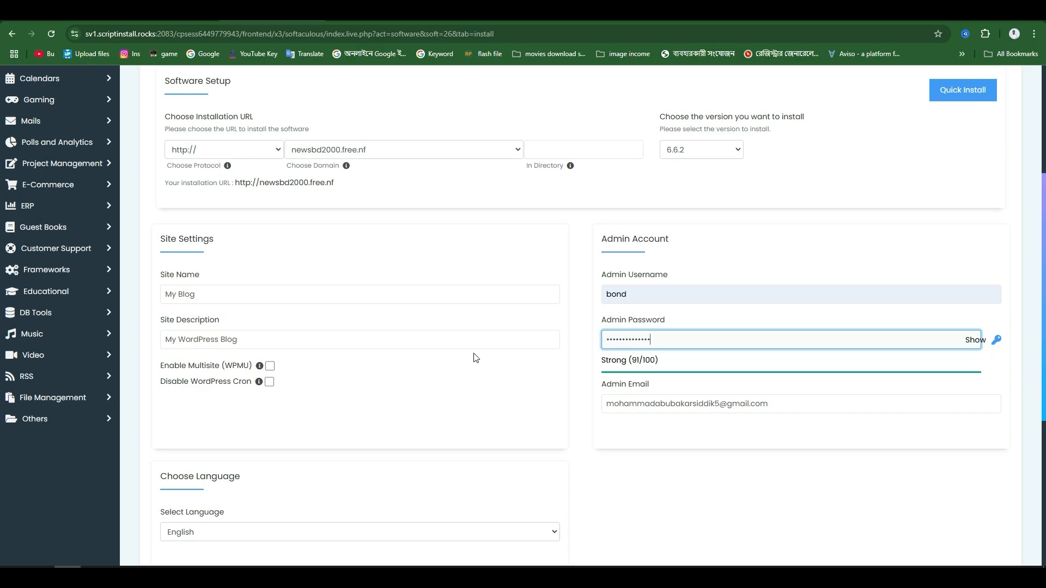
click(647, 296)
text(1)
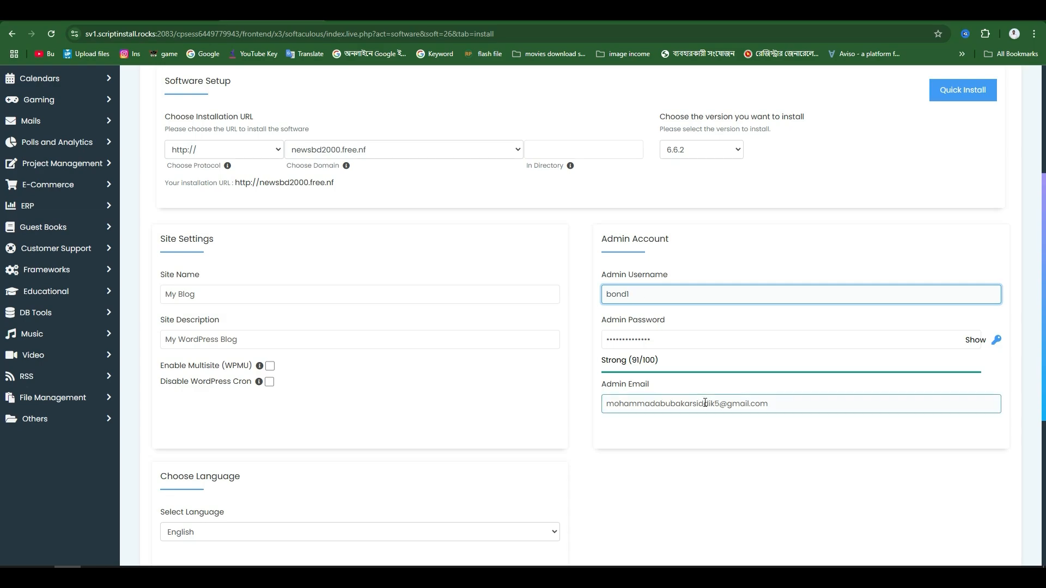
Replace the admin e-mail in the installation form with the contact e-mail address copied from another browser tab.
scroll(640, 391, down, 1)
triple_click(737, 351)
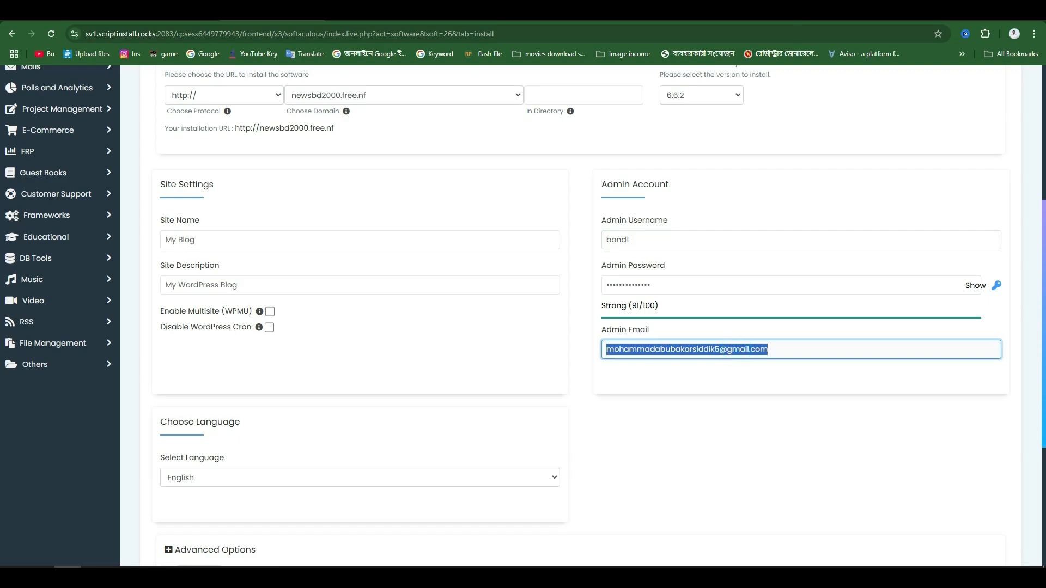
click(472, 12)
click(1022, 78)
triple_click(913, 118)
key(ctrl+c)
key(ctrl+Tab)
key(ctrl+v)
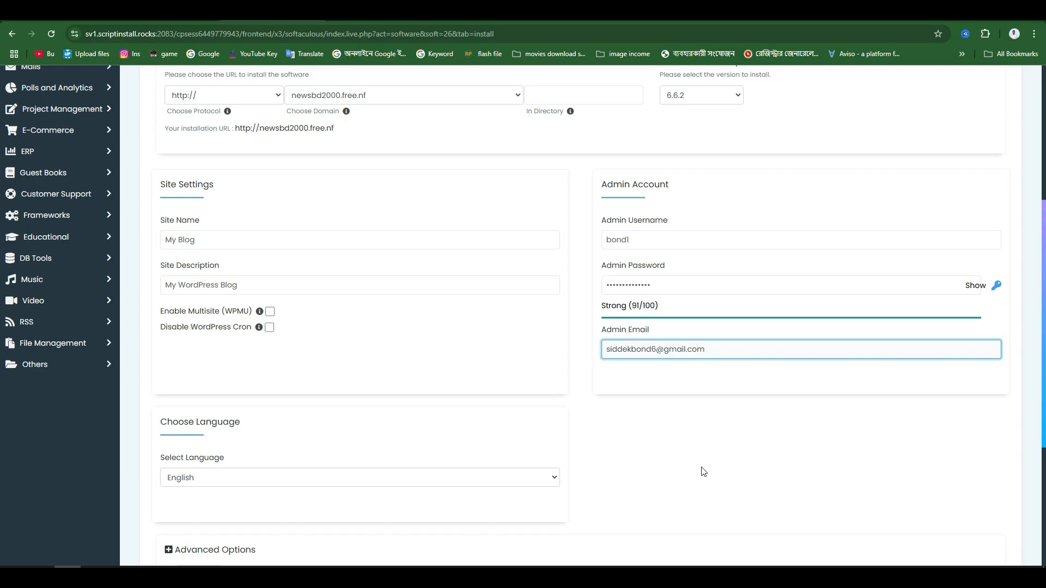
Look over the language, advanced and theme sections of the WordPress installation form.
scroll(704, 471, down, 2)
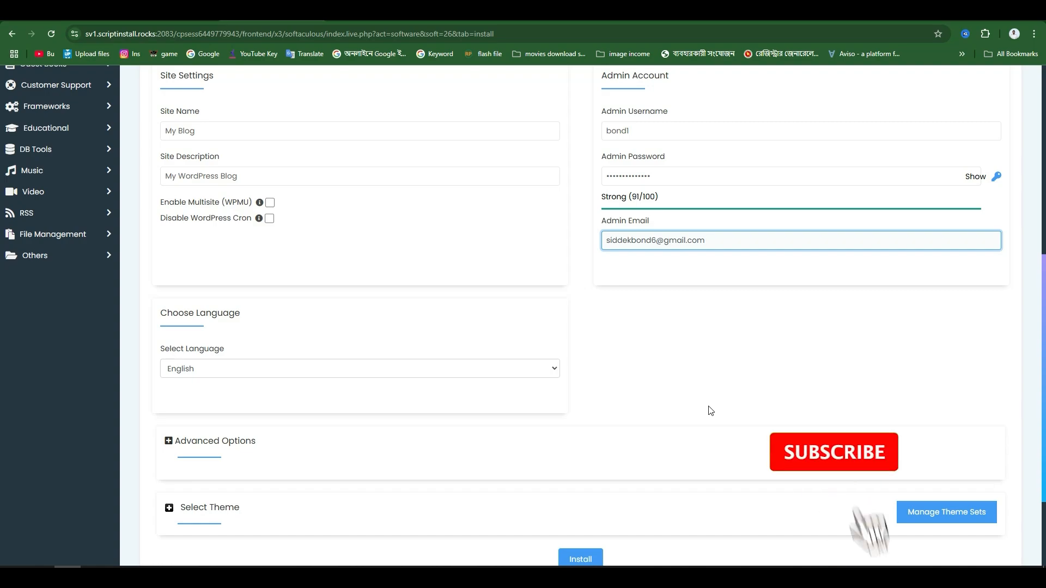
scroll(711, 411, down, 3)
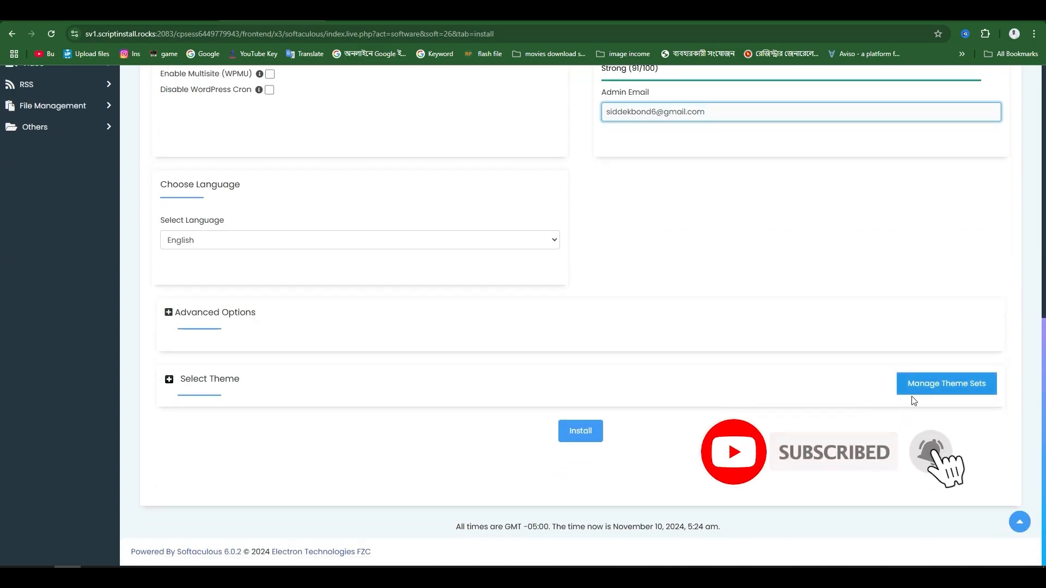
scroll(583, 252, up, 10)
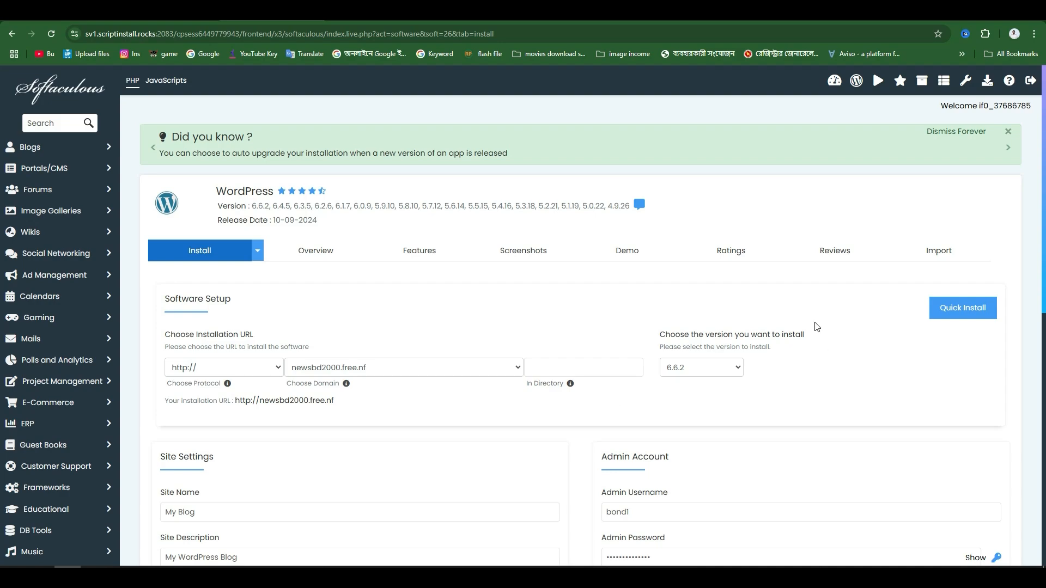
Retrace the path from the InfinityFree account through its control panel to the Softaculous Apps Installer, and return to the WordPress installation form.
click(89, 13)
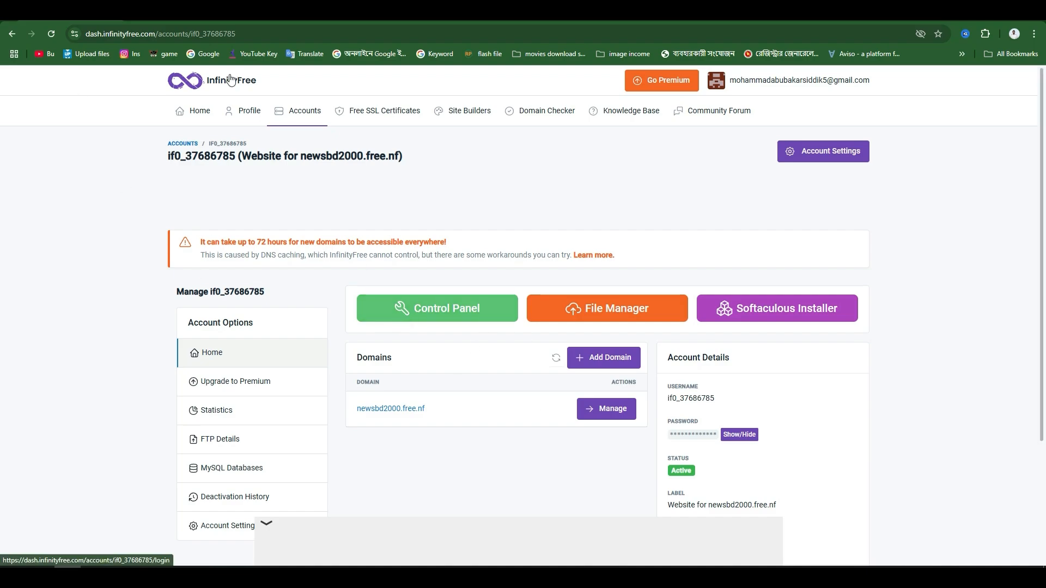
click(370, 303)
scroll(169, 175, down, 2)
scroll(171, 179, down, 1)
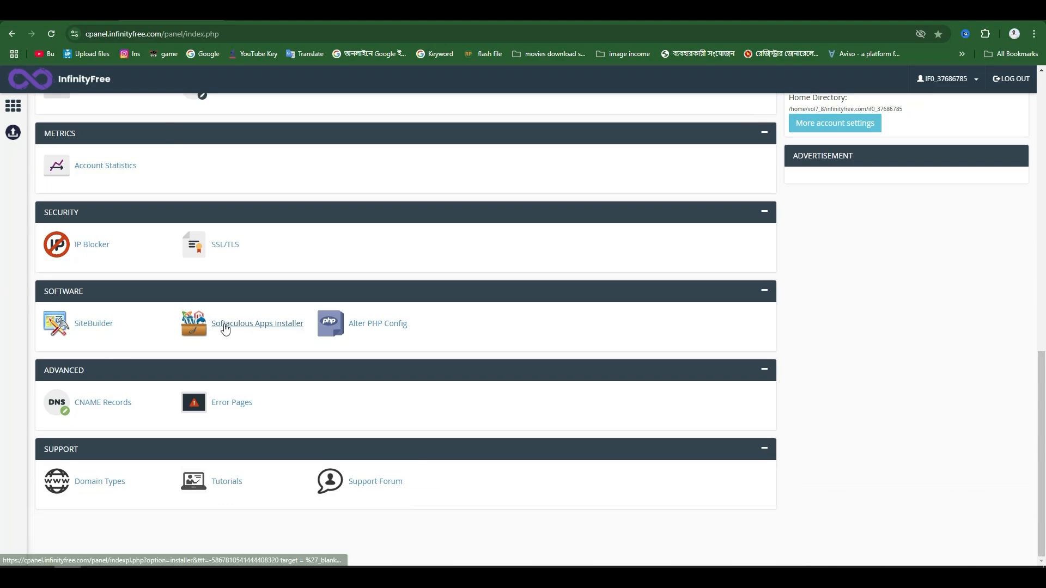
click(265, 327)
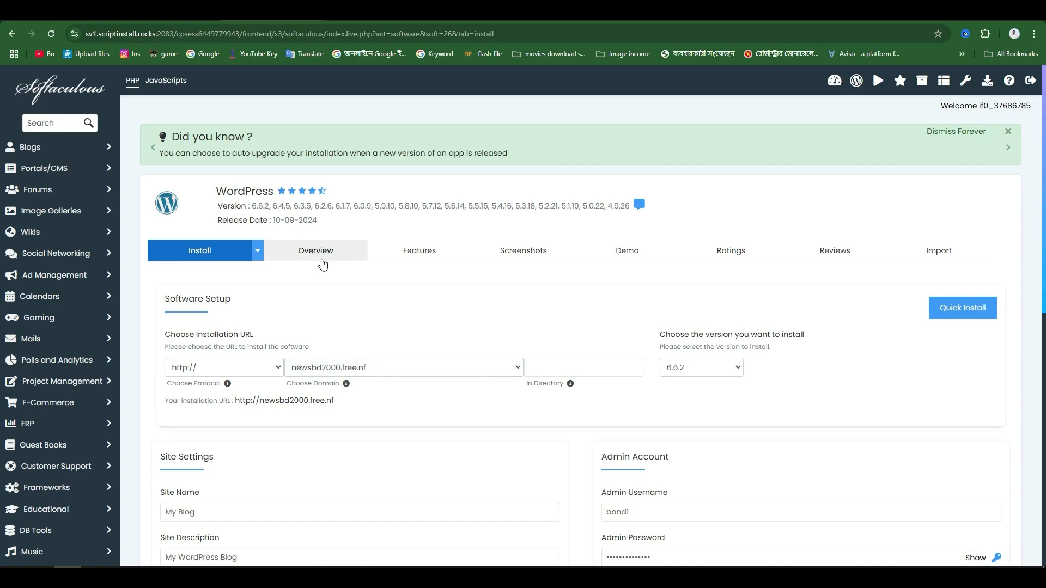
scroll(321, 263, down, 2)
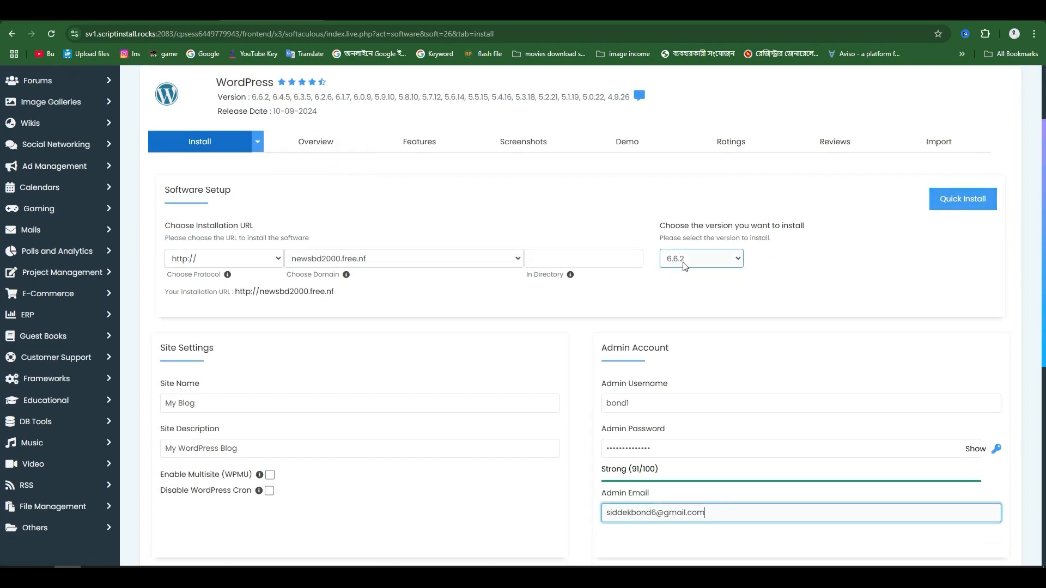
scroll(712, 303, down, 3)
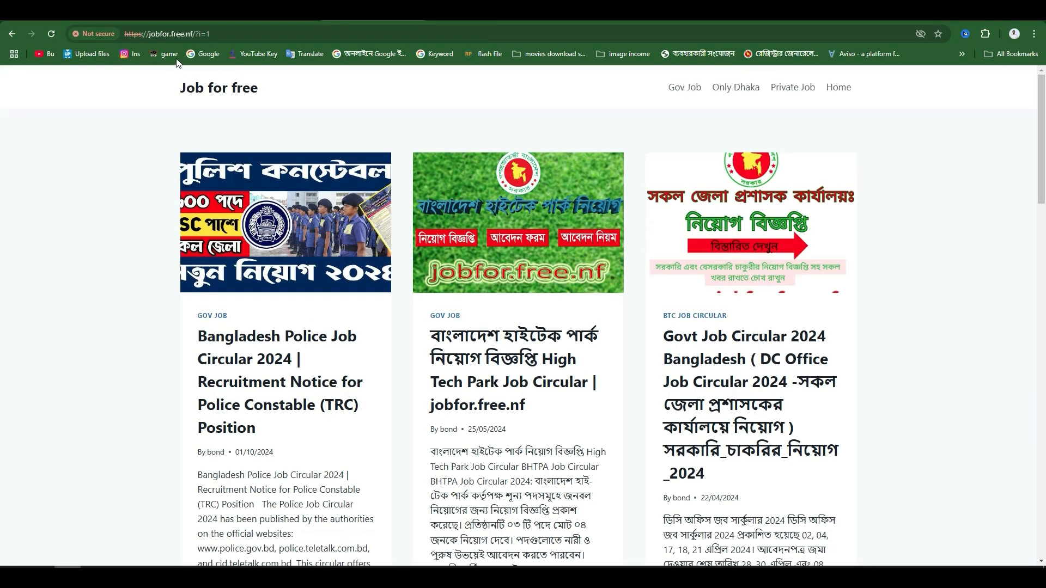
Open the WordPress admin login page of the sample site at jobfor.free.nf/wp-admin.
click(248, 34)
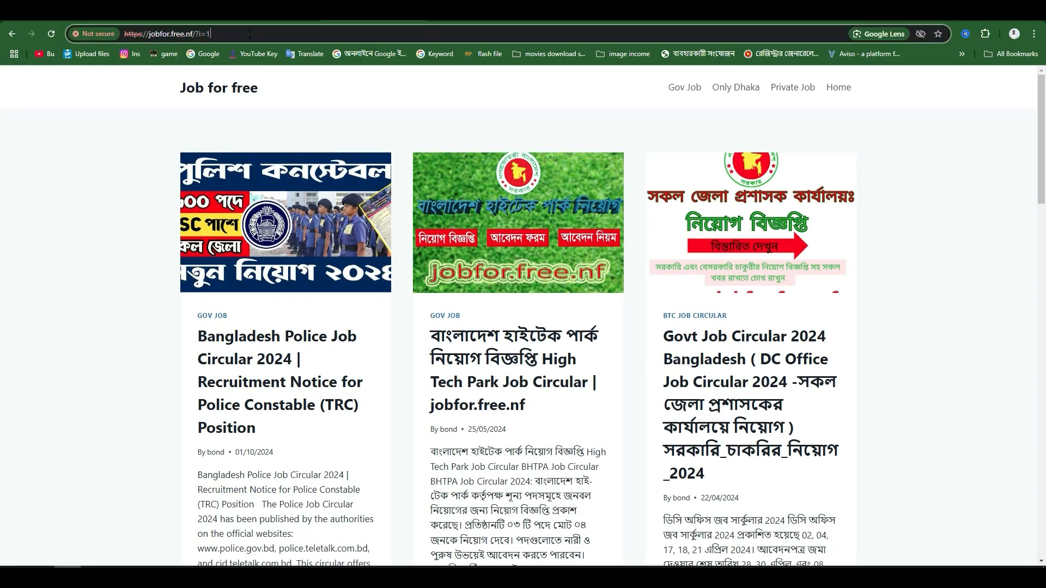
key(BackSpace)
key(BackSpace)
key(BackSpace)
key(BackSpace)
key(BackSpace)
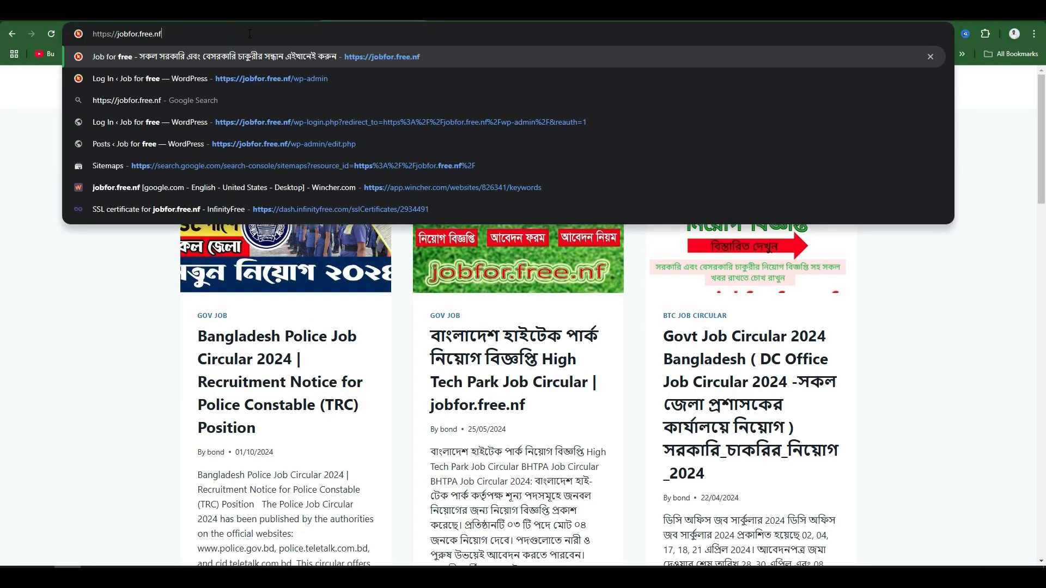
text(/w)
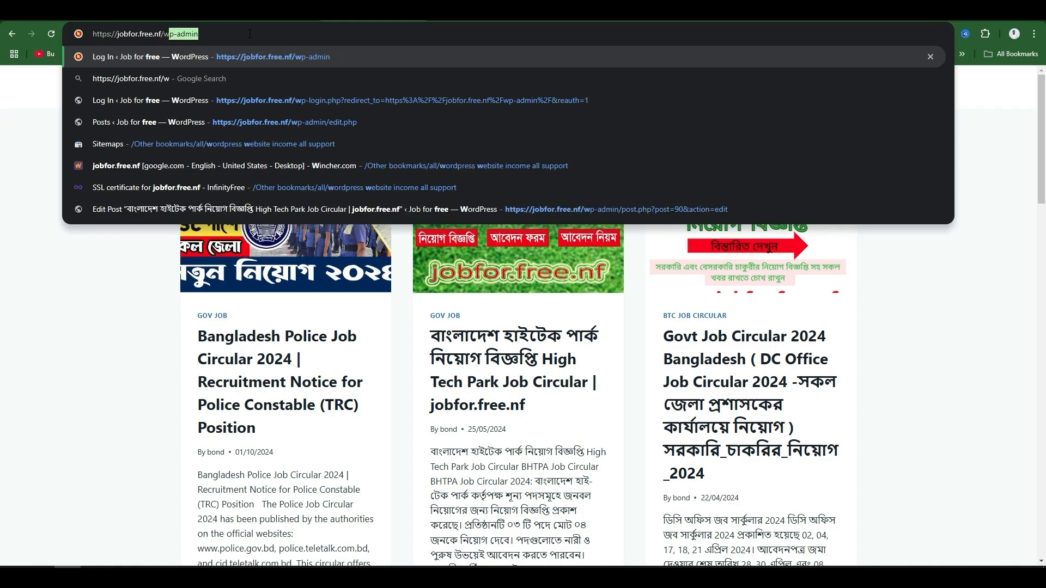
key(Return)
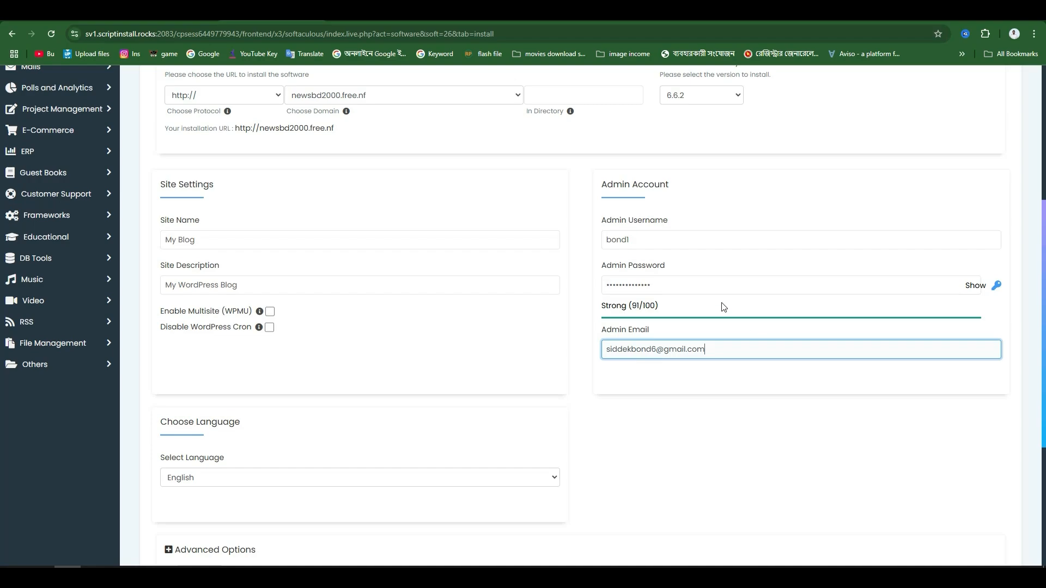
Point out the admin username and admin password fields in the newsbd2000.free.nf installation form.
click(619, 240)
double_click(618, 239)
click(634, 286)
double_click(634, 285)
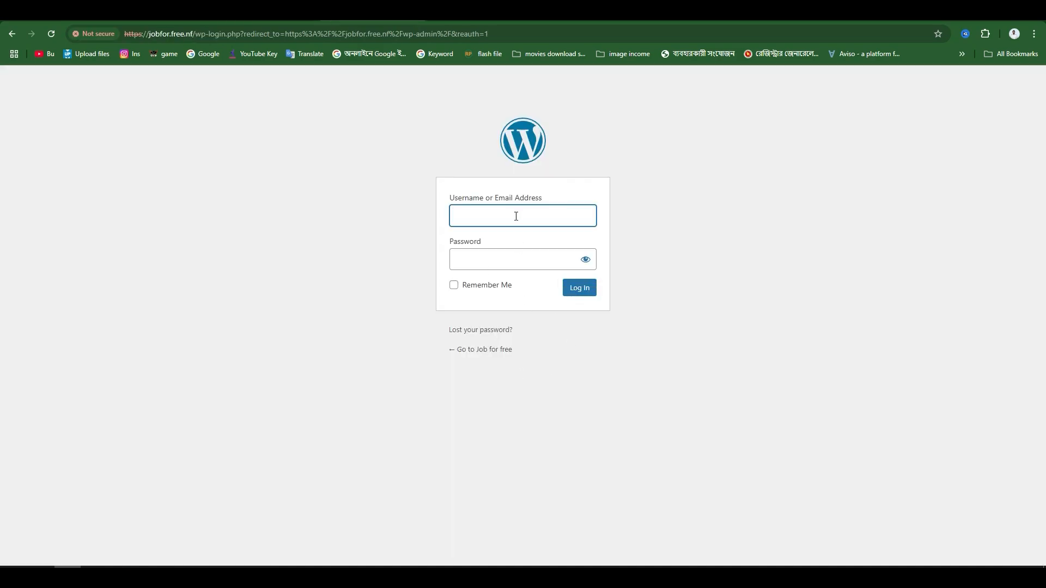
Log in to the jobfor.free.nf admin area with the saved e-mail and account password, and postpone the administration email verification.
click(515, 217)
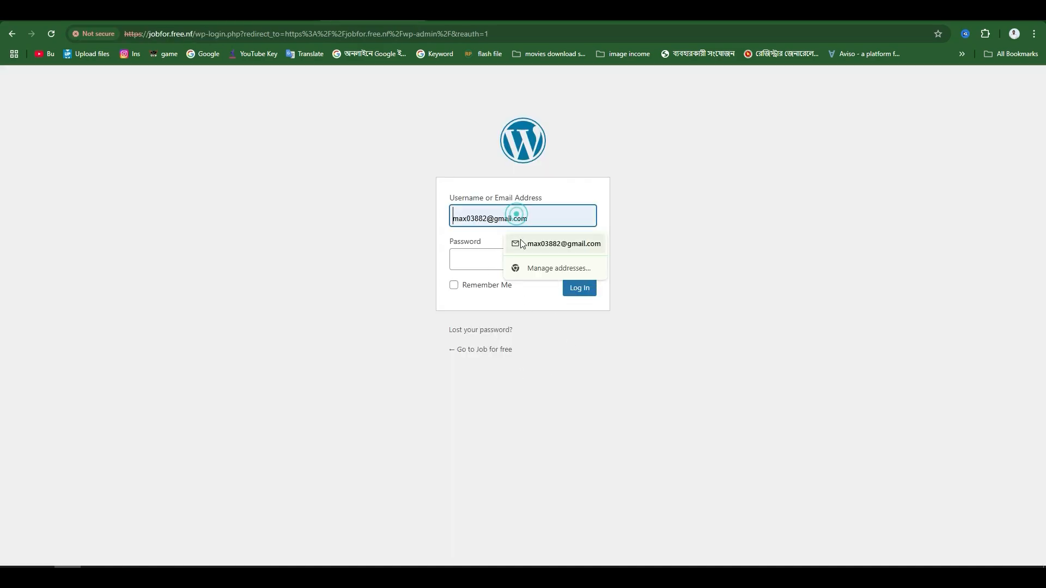
click(521, 240)
click(571, 288)
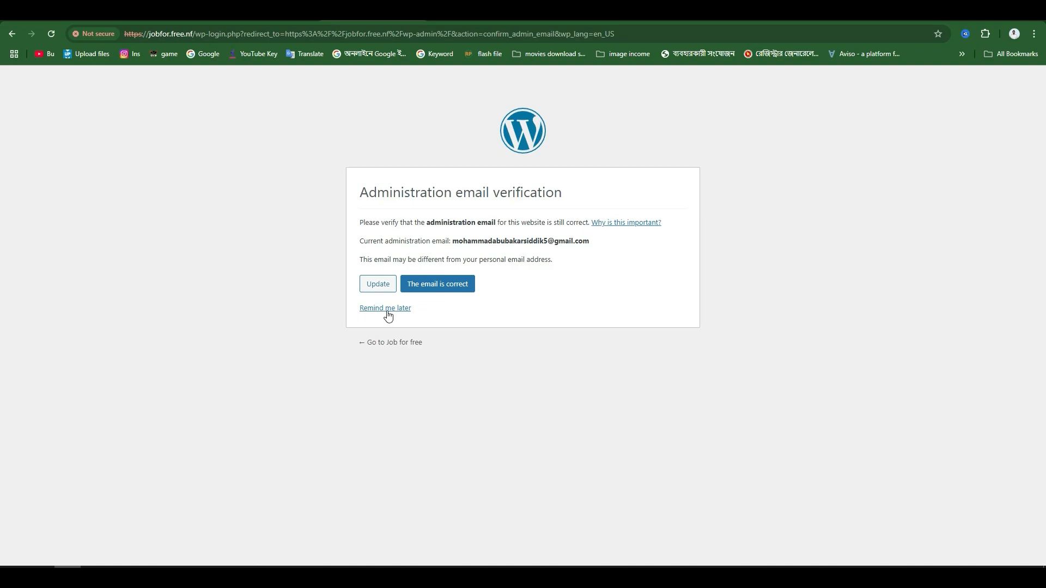
click(388, 310)
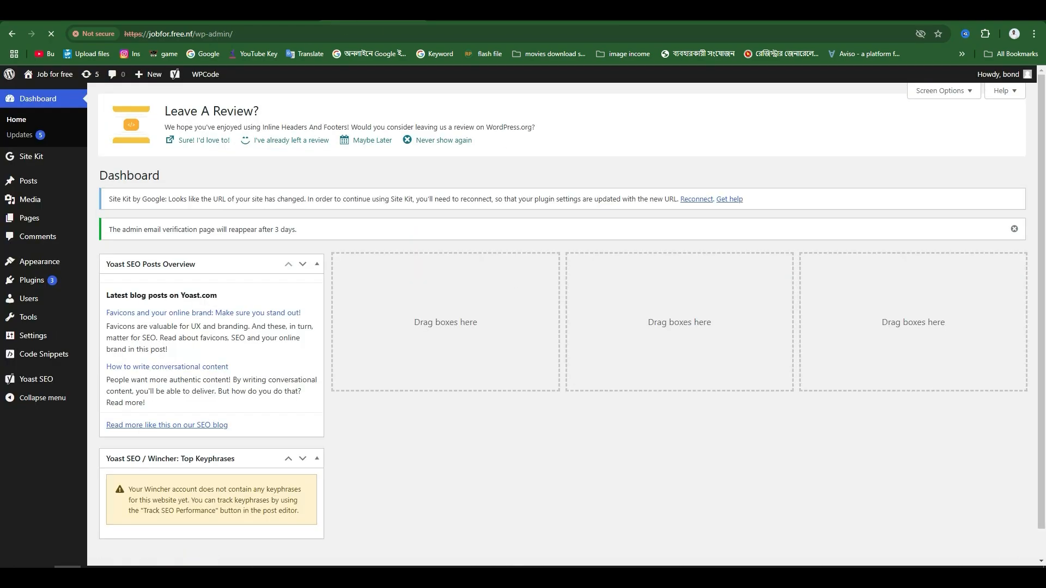
Visit the sample site from its WordPress dashboard and look through the dashboard contents.
mouse_move(49, 74)
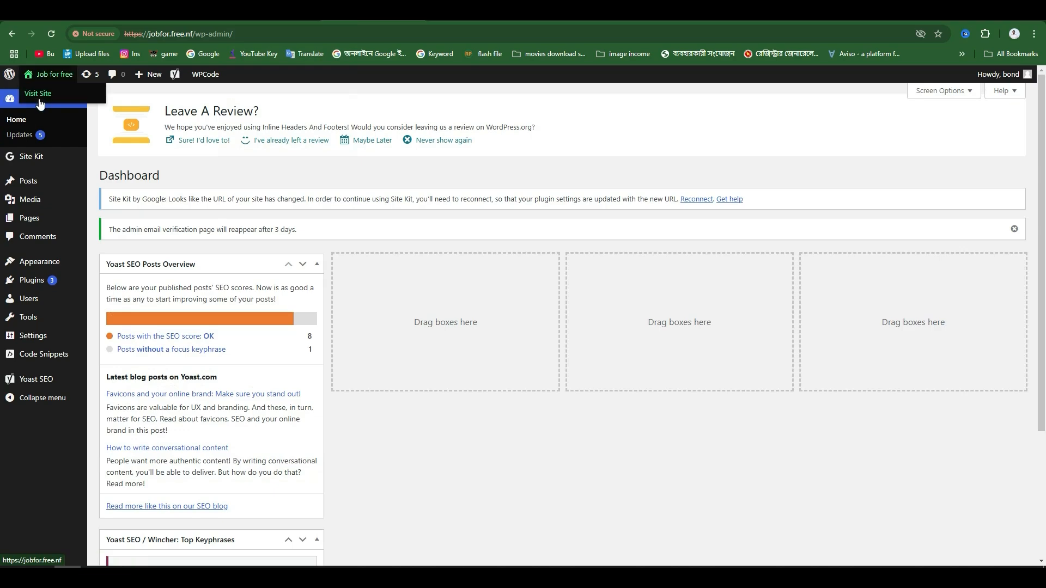
click(39, 94)
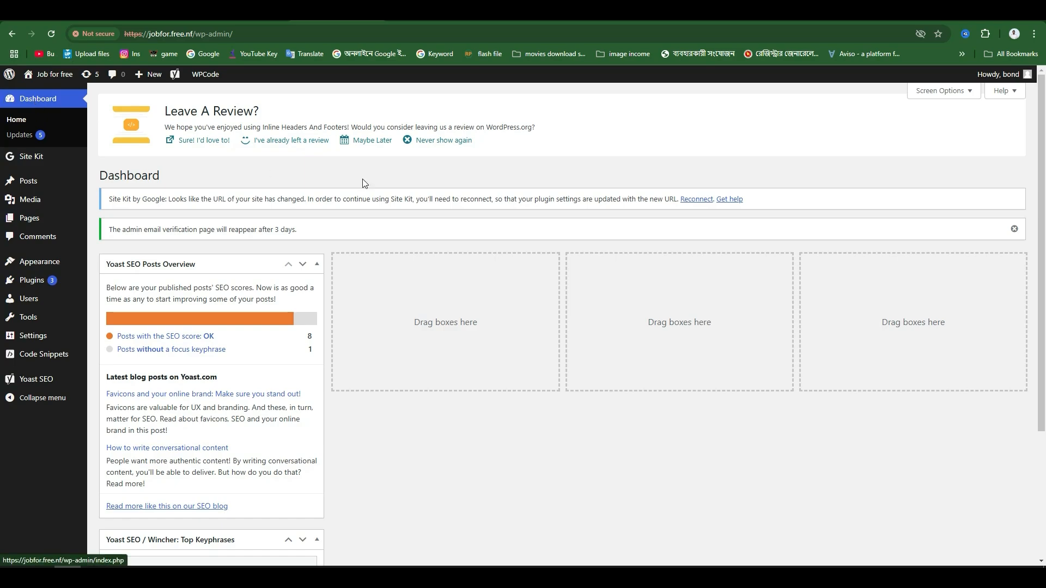
scroll(418, 240, down, 4)
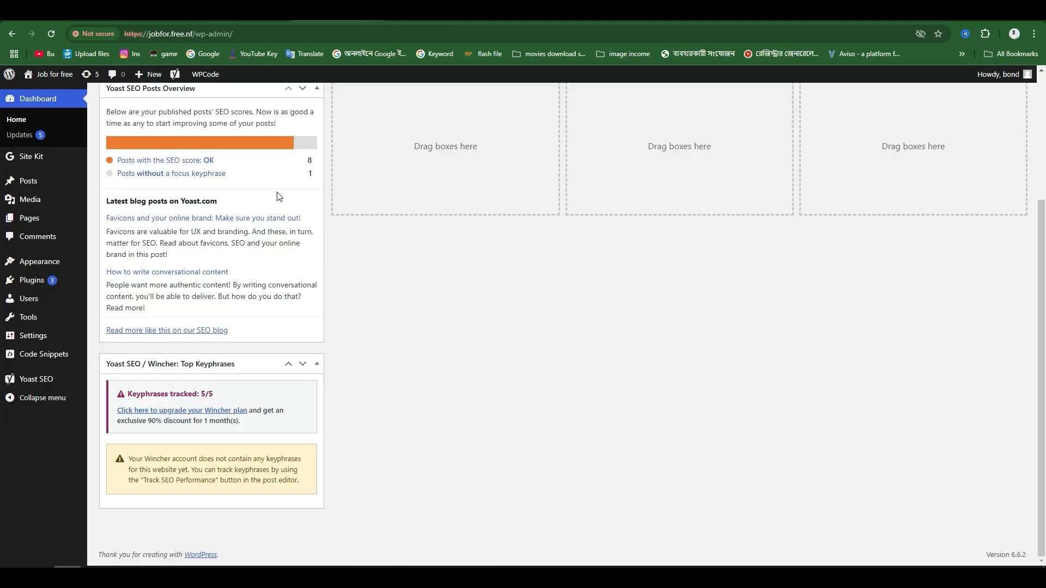
scroll(180, 337, up, 4)
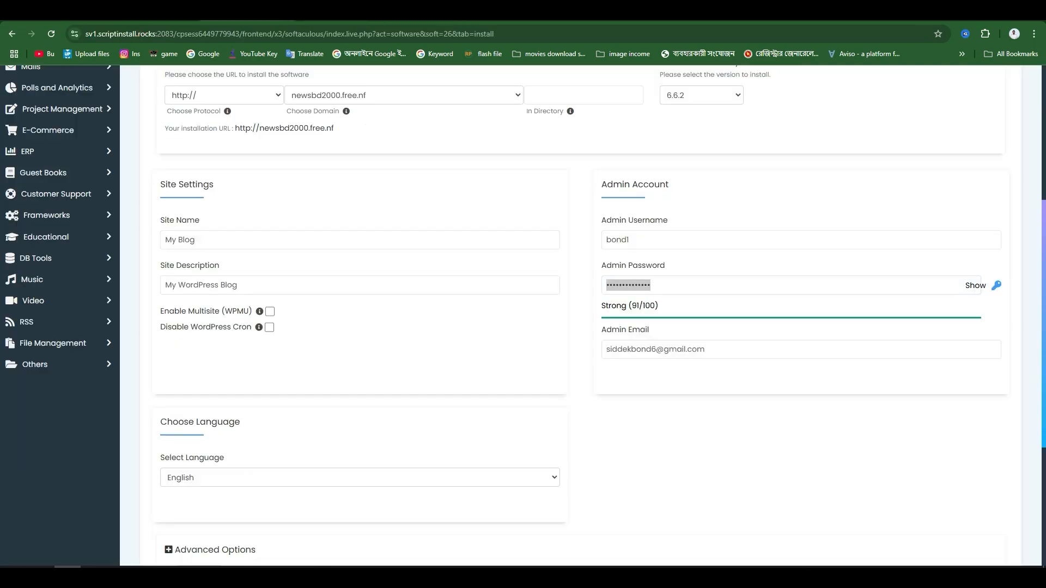
Recheck the admin username and password fields in the installation form alongside the sample site's dashboard.
key(ctrl+a)
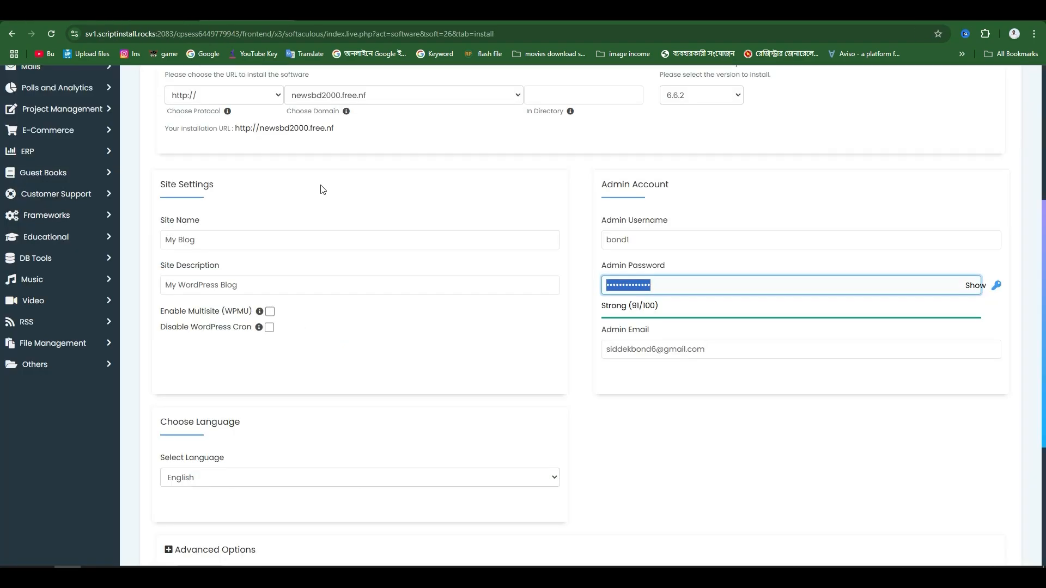
scroll(729, 350, up, 1)
double_click(619, 297)
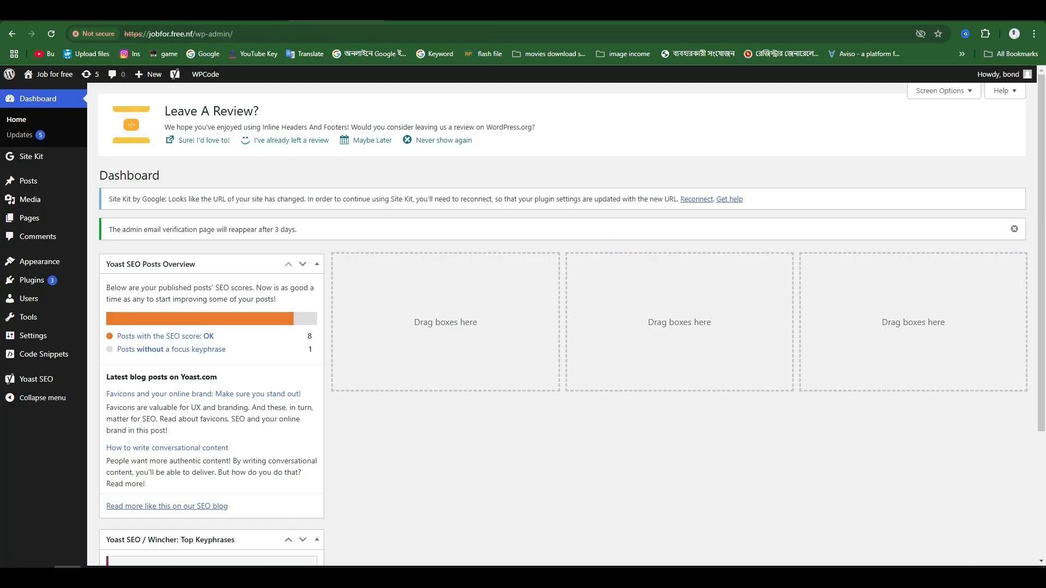
click(11, 35)
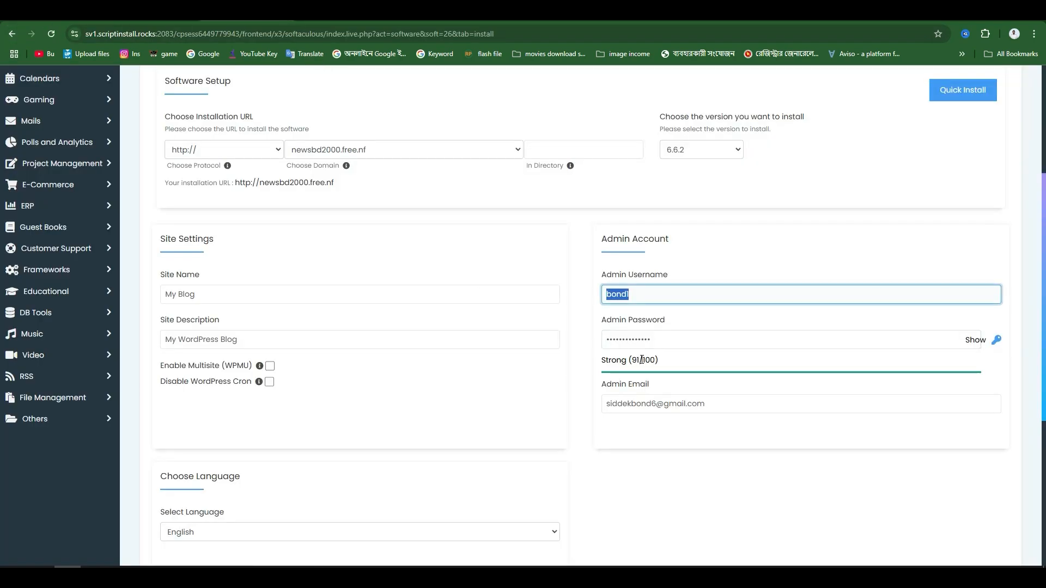
double_click(638, 340)
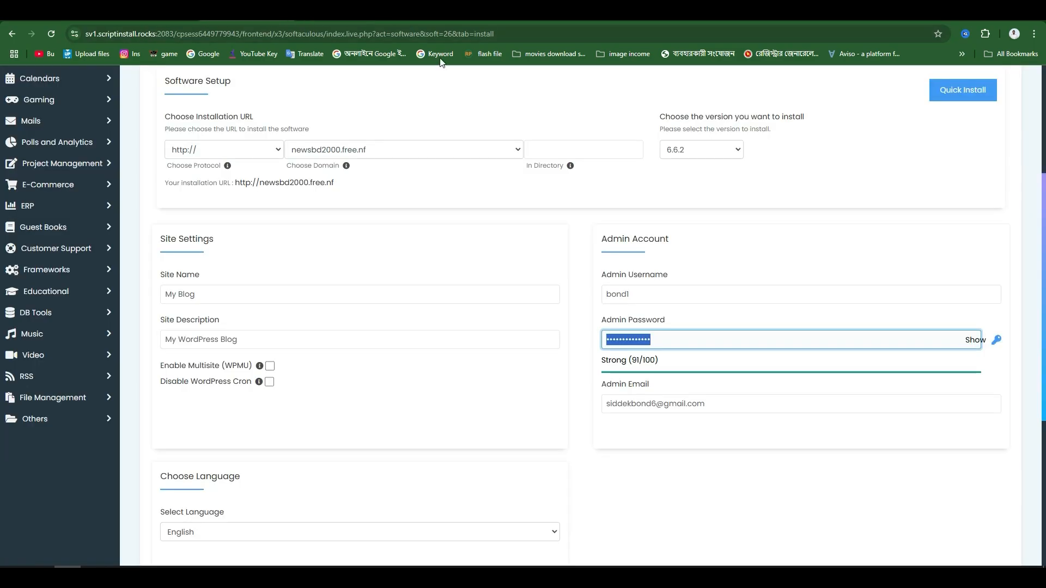
Start the WordPress installation on newsbd2000.free.nf with the completed form.
scroll(445, 416, down, 3)
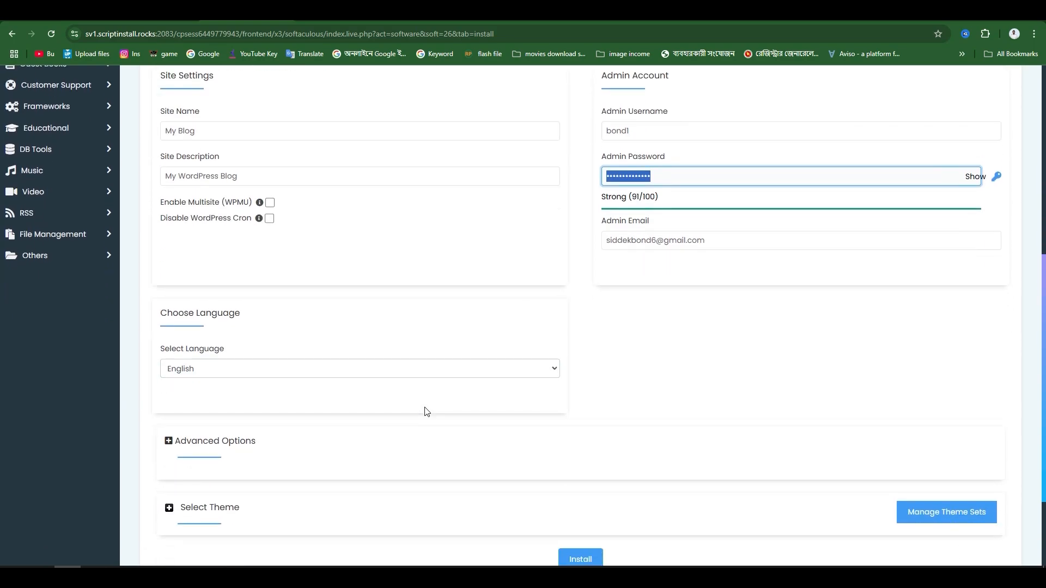
scroll(438, 431, down, 1)
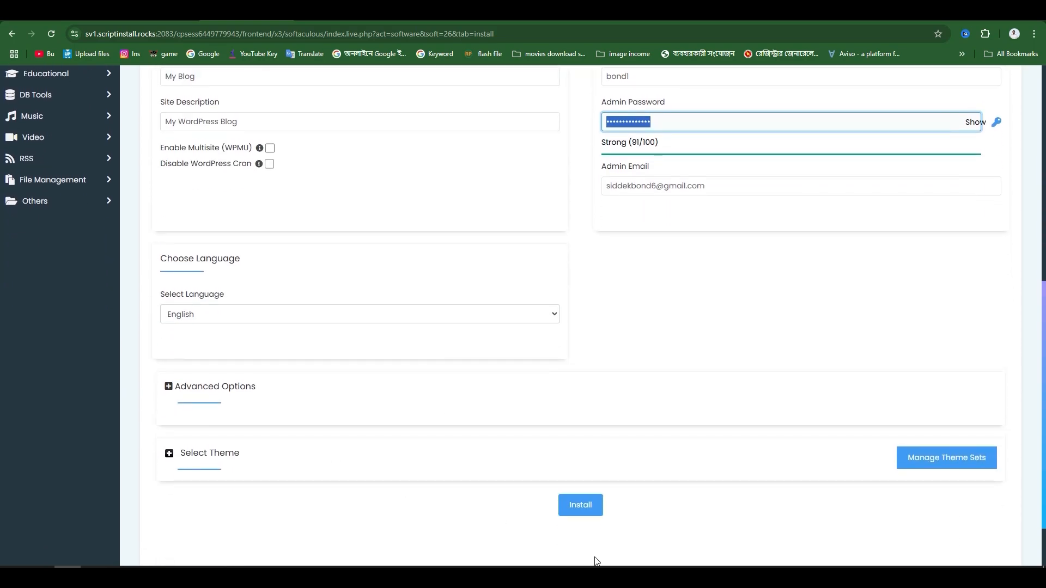
click(590, 510)
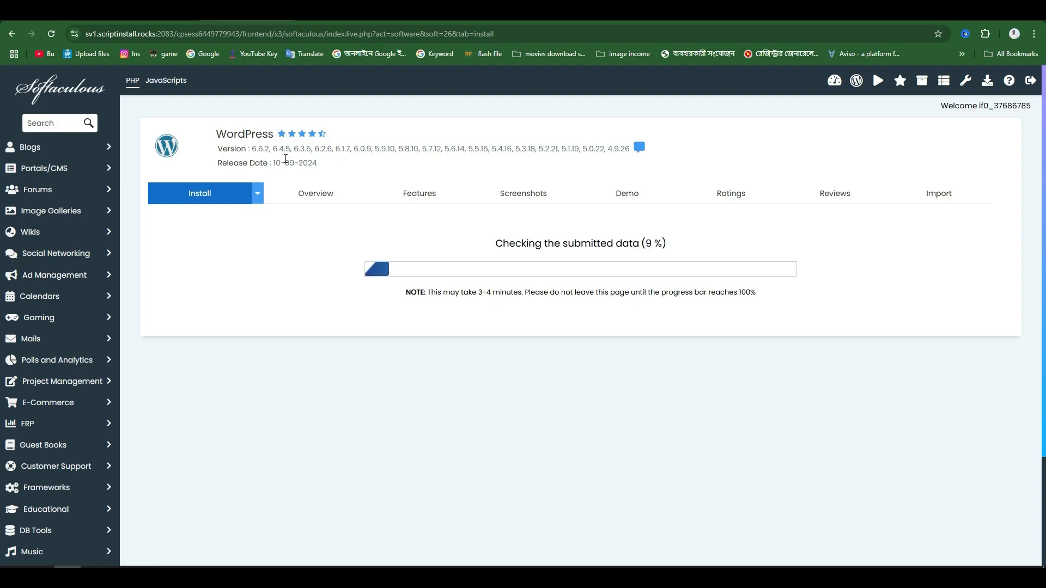
double_click(244, 131)
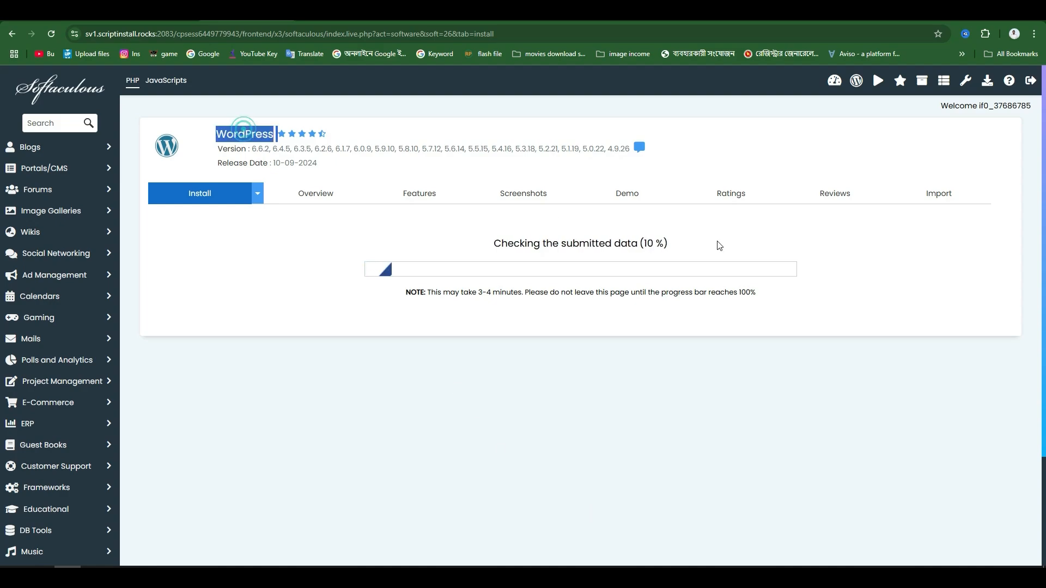
click(707, 164)
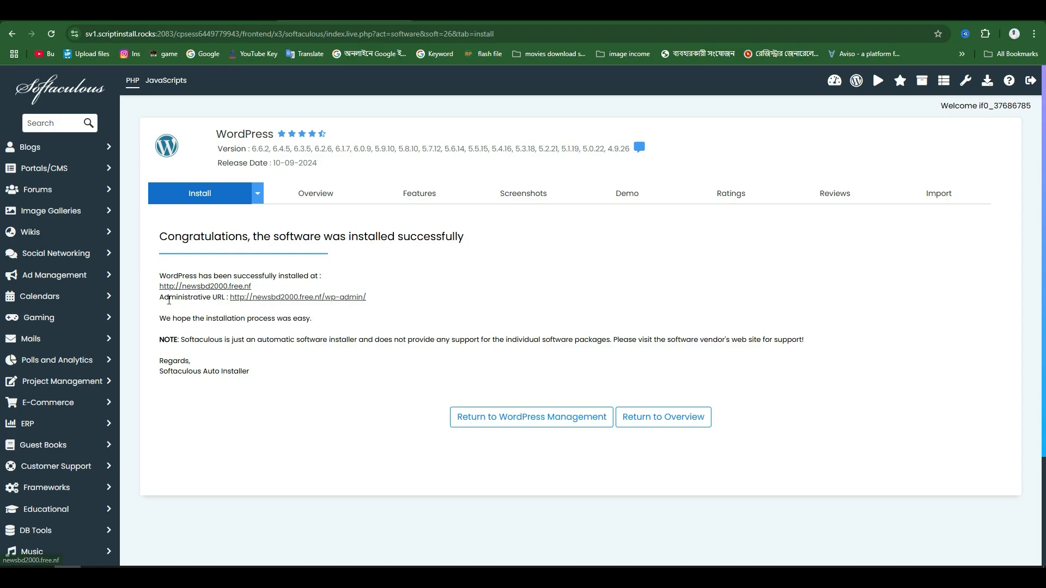
Open the newly installed newsbd2000.free.nf site from the installation result and look through its home page.
drag(159, 298, 239, 297)
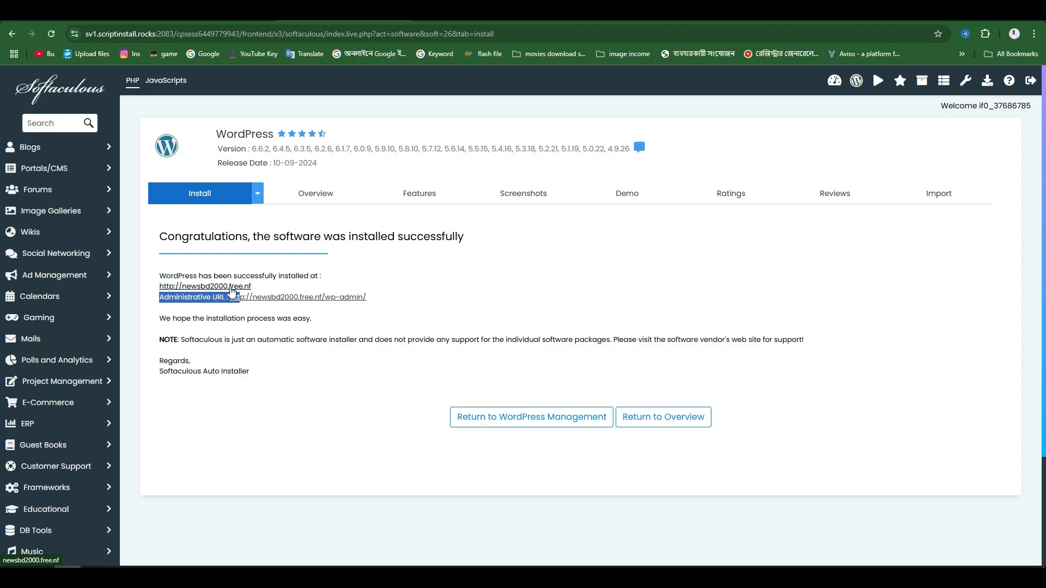
click(243, 287)
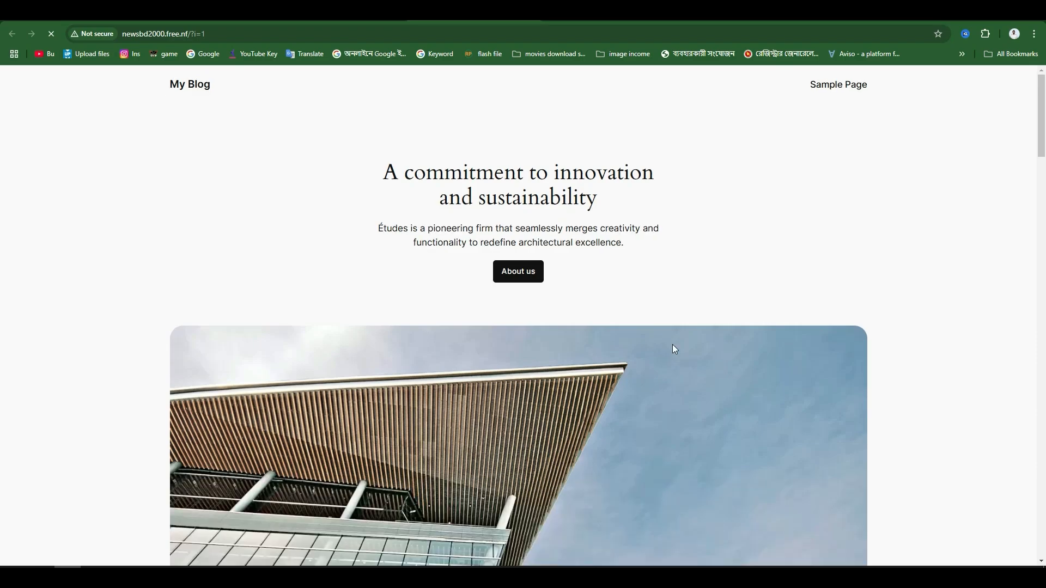
scroll(676, 344, down, 5)
scroll(677, 348, down, 9)
scroll(678, 348, up, 14)
Return to the Softaculous installation result, open the new site's WordPress admin area, and show its list of posts.
click(340, 11)
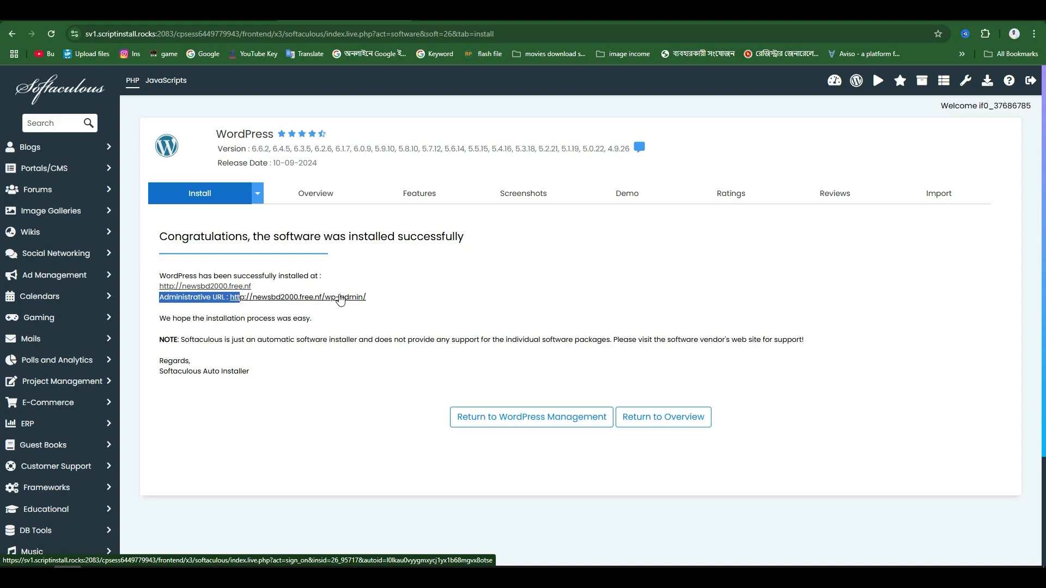
click(321, 299)
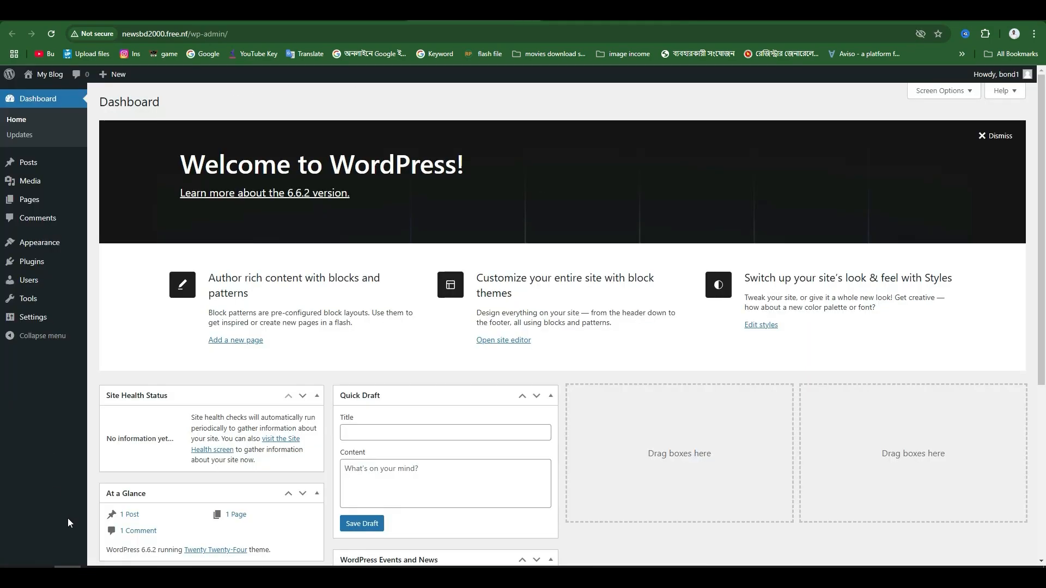
click(34, 164)
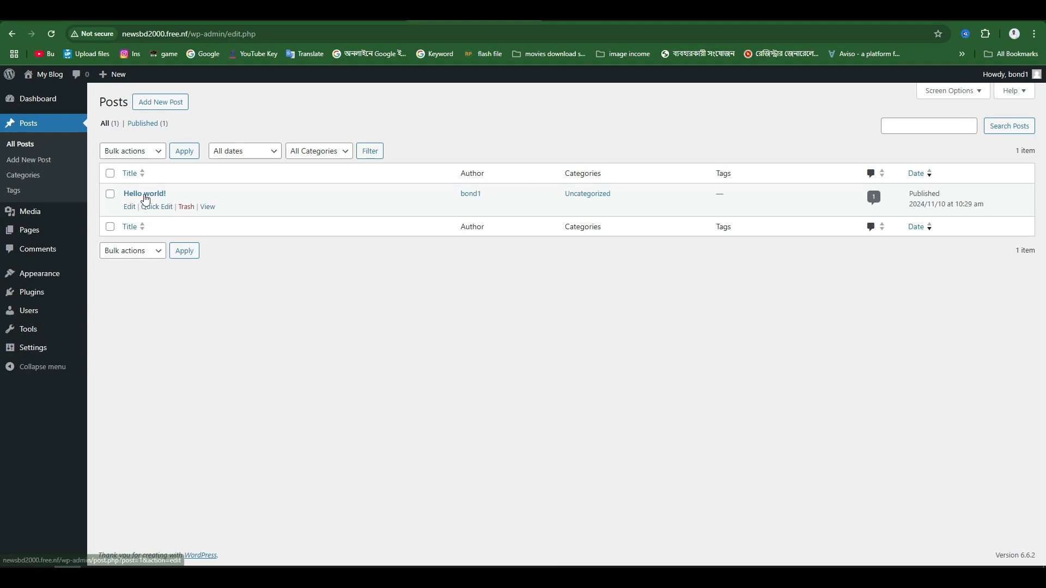
Review the default home page content of newsbd2000.free.nf, down to the array of resources section.
click(578, 13)
scroll(451, 224, down, 1)
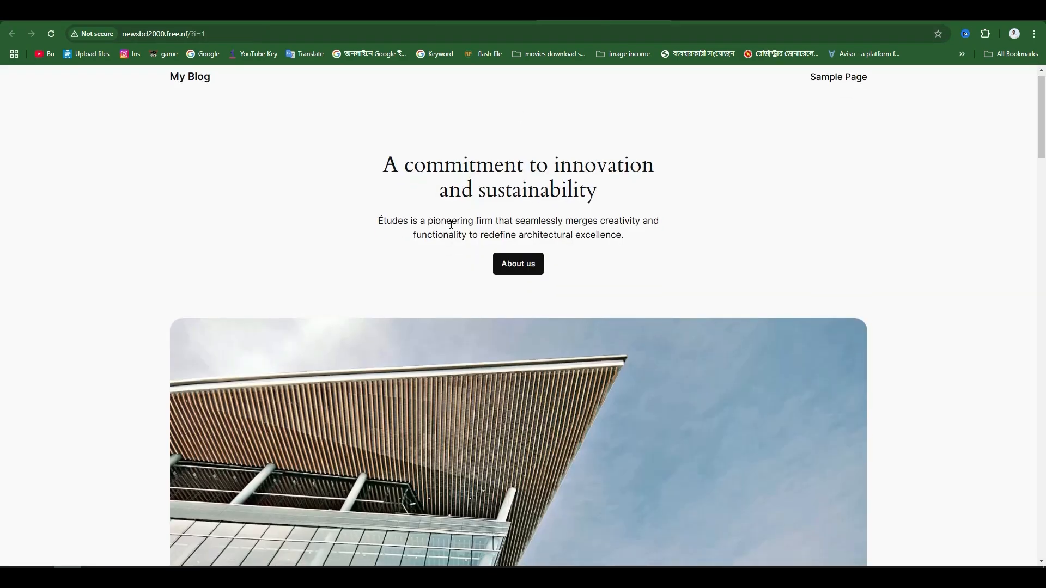
scroll(451, 225, up, 1)
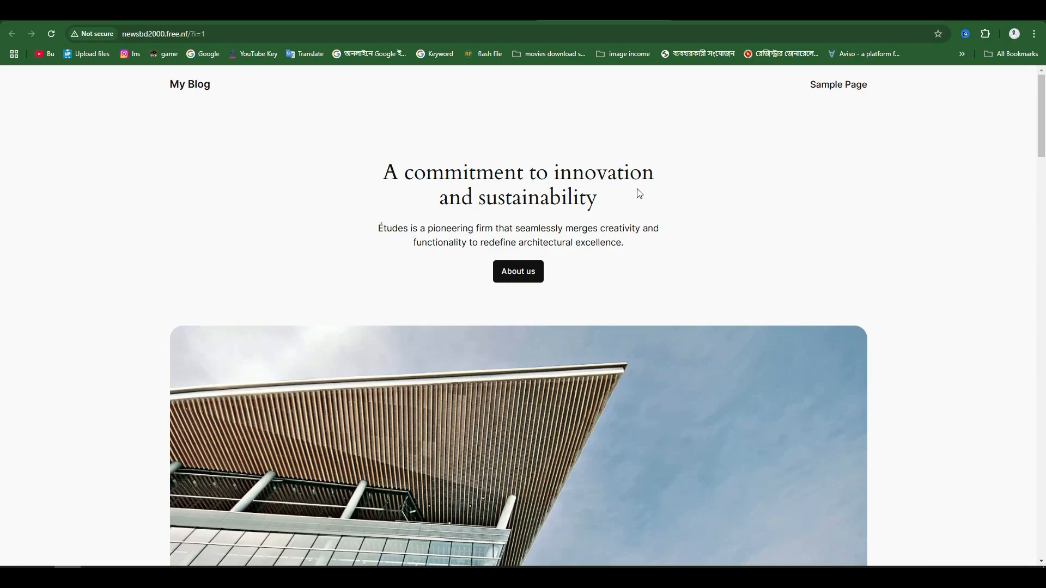
scroll(476, 226, down, 10)
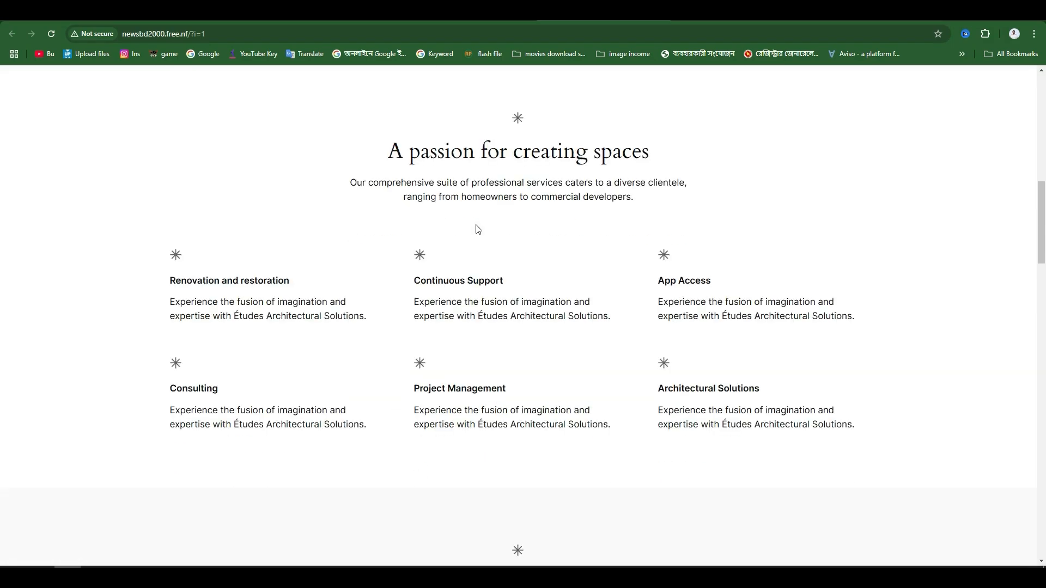
scroll(478, 229, down, 8)
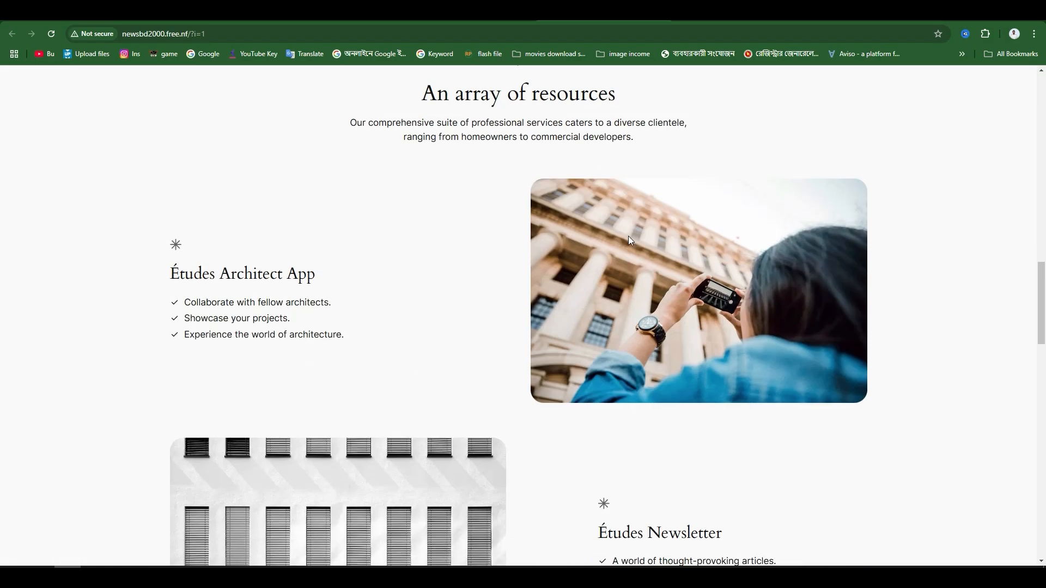
scroll(529, 277, up, 18)
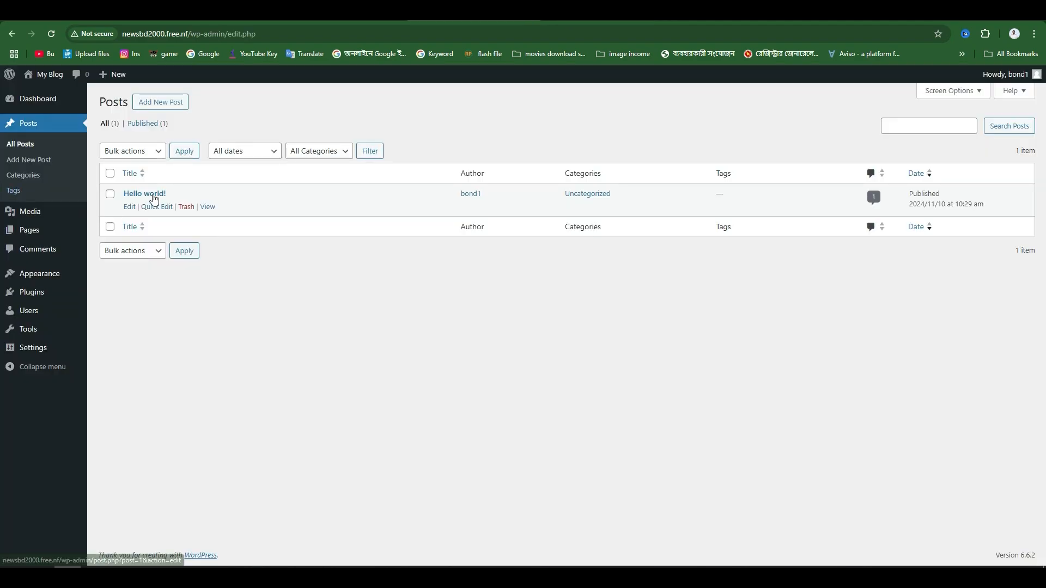
Open the "Hello world!" post in the block editor, dismiss the welcome guide, and return to the WordPress dashboard.
click(129, 206)
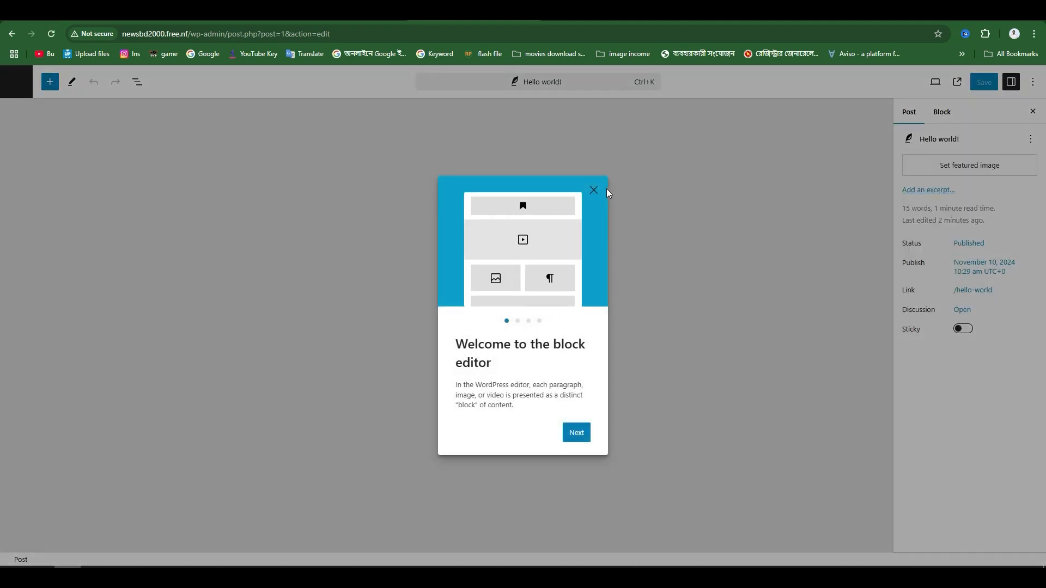
click(595, 190)
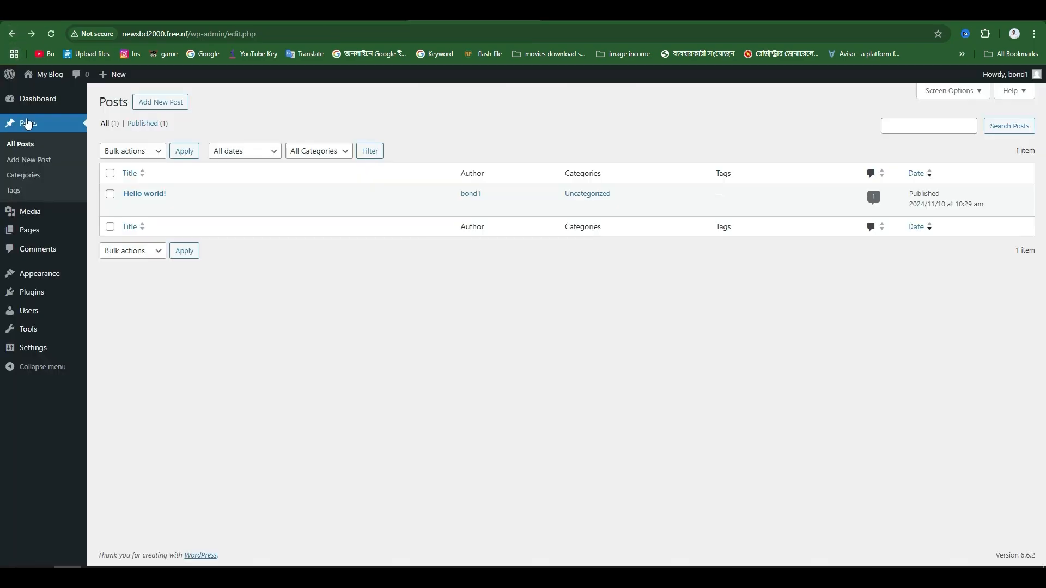
click(32, 99)
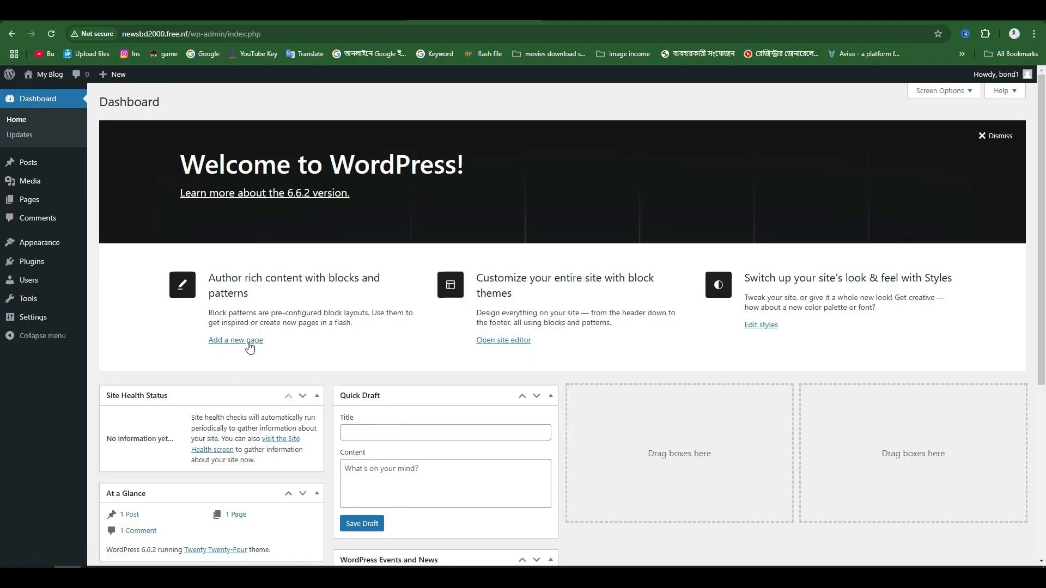
Switch to the InfinityFree account page for newsbd2000.free.nf.
click(89, 22)
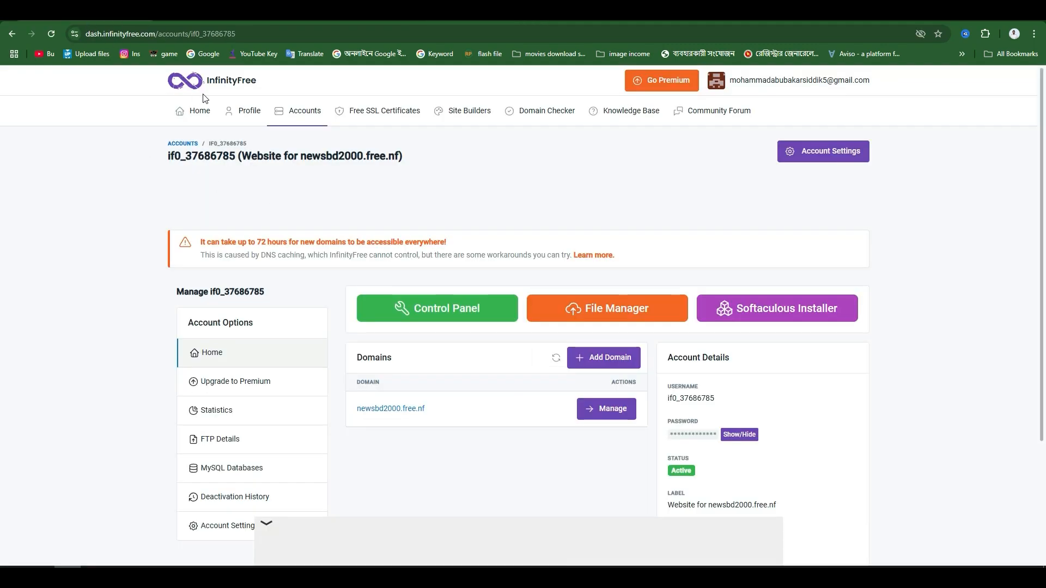